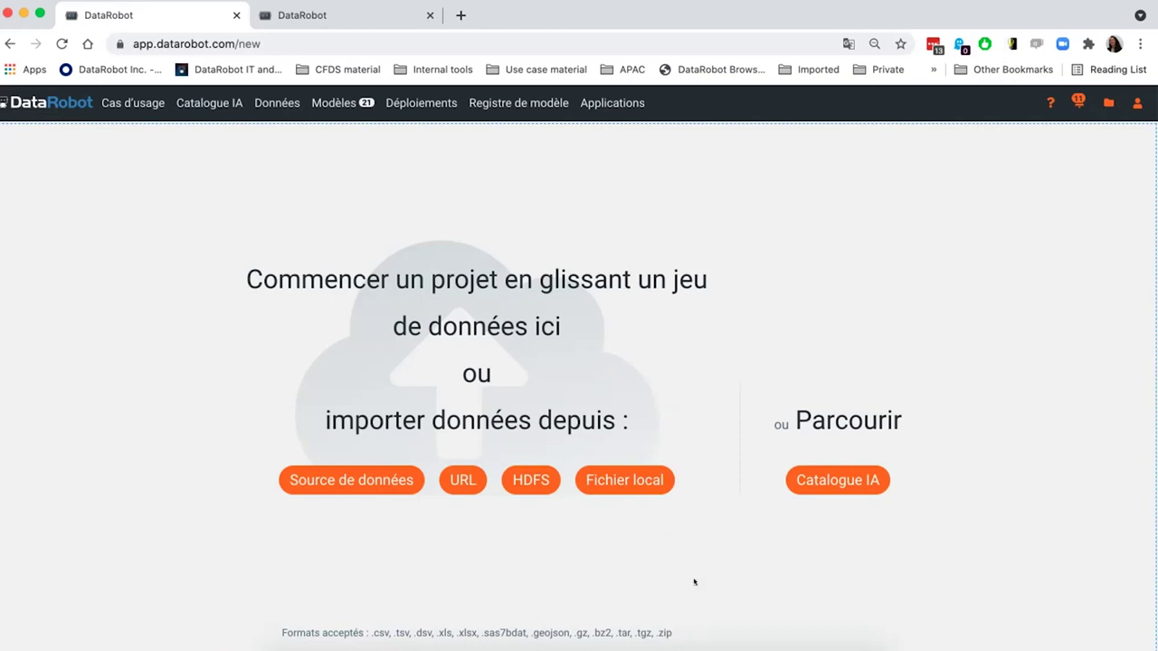
- Review the pipeline script and select the LogisticRegression classifier name before returning to DataRobot
left_click(721, 647)
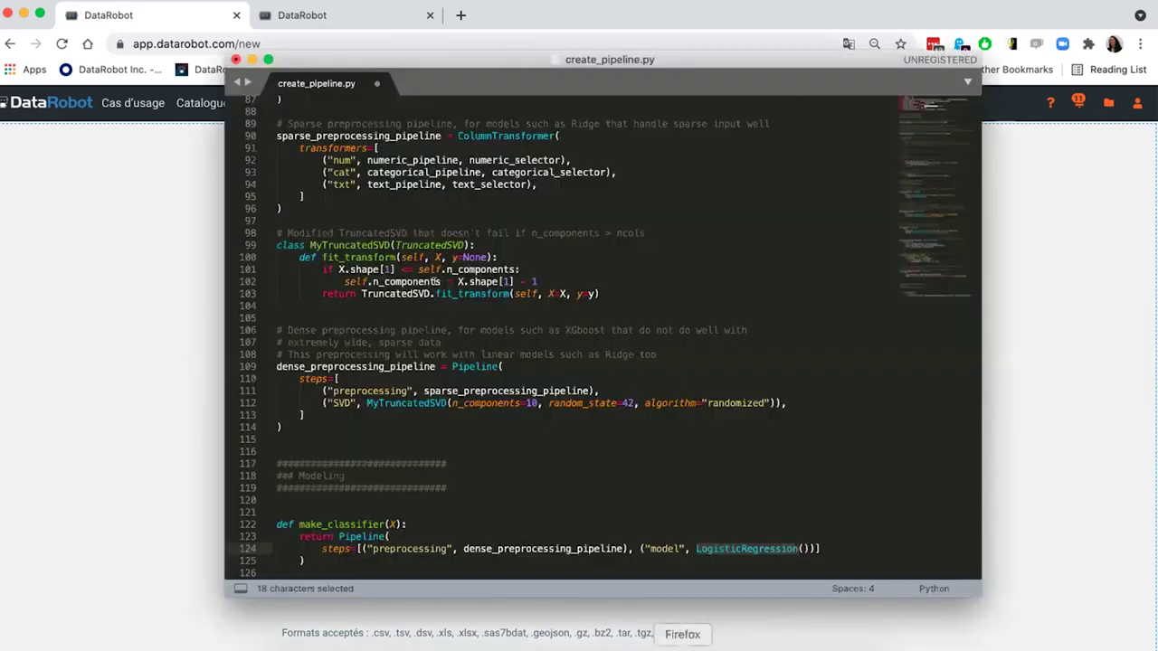
scroll(434, 282, "up", 5)
scroll(434, 282, "up", 15)
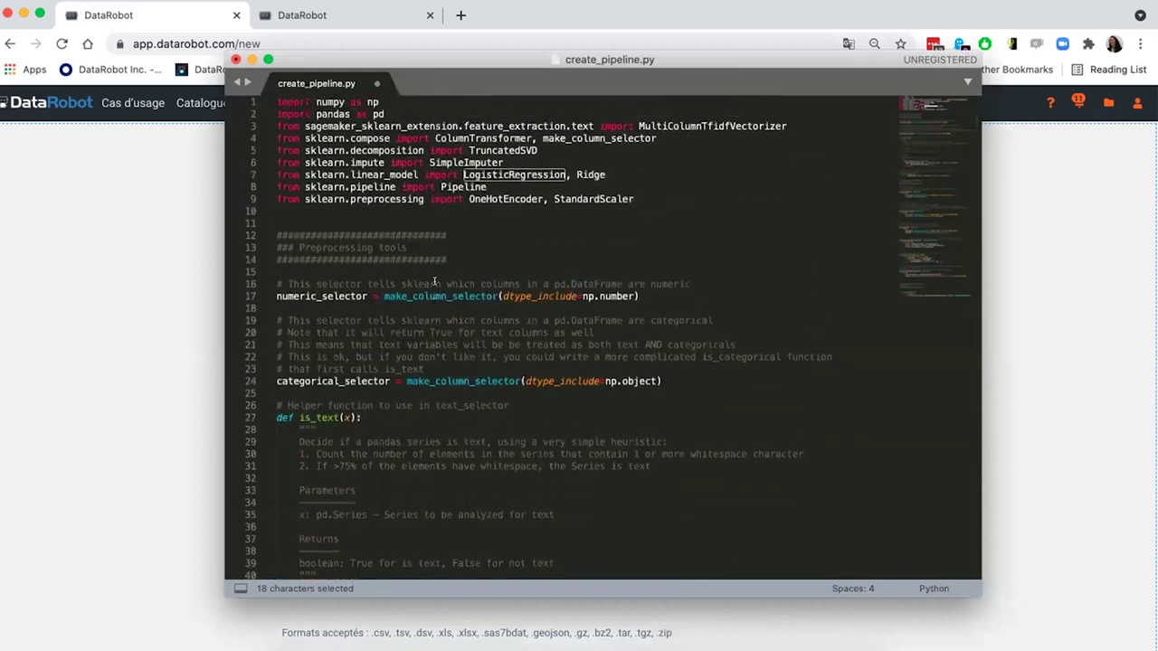
scroll(531, 280, "down", 15)
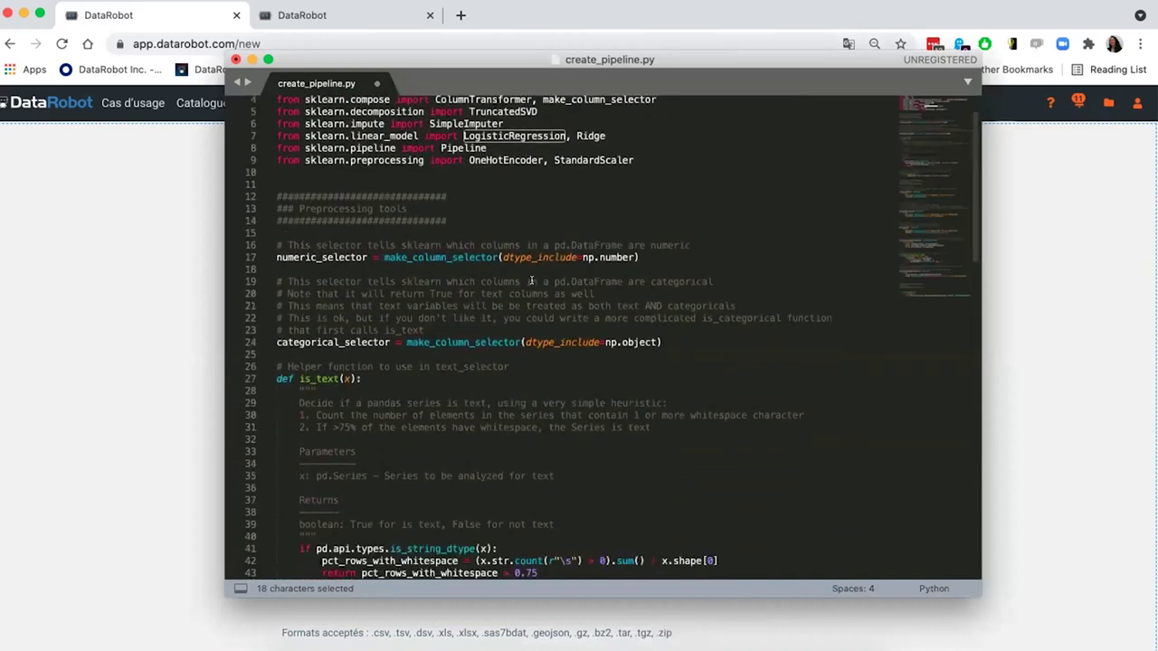
scroll(532, 280, "down", 14)
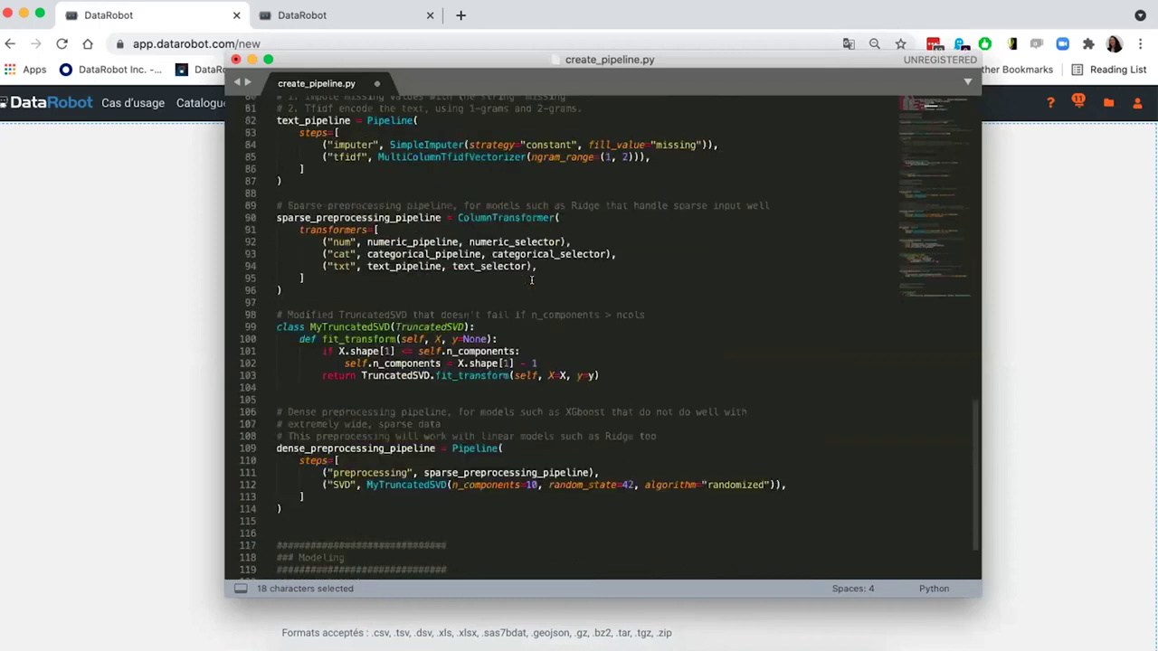
scroll(531, 280, "down", 2)
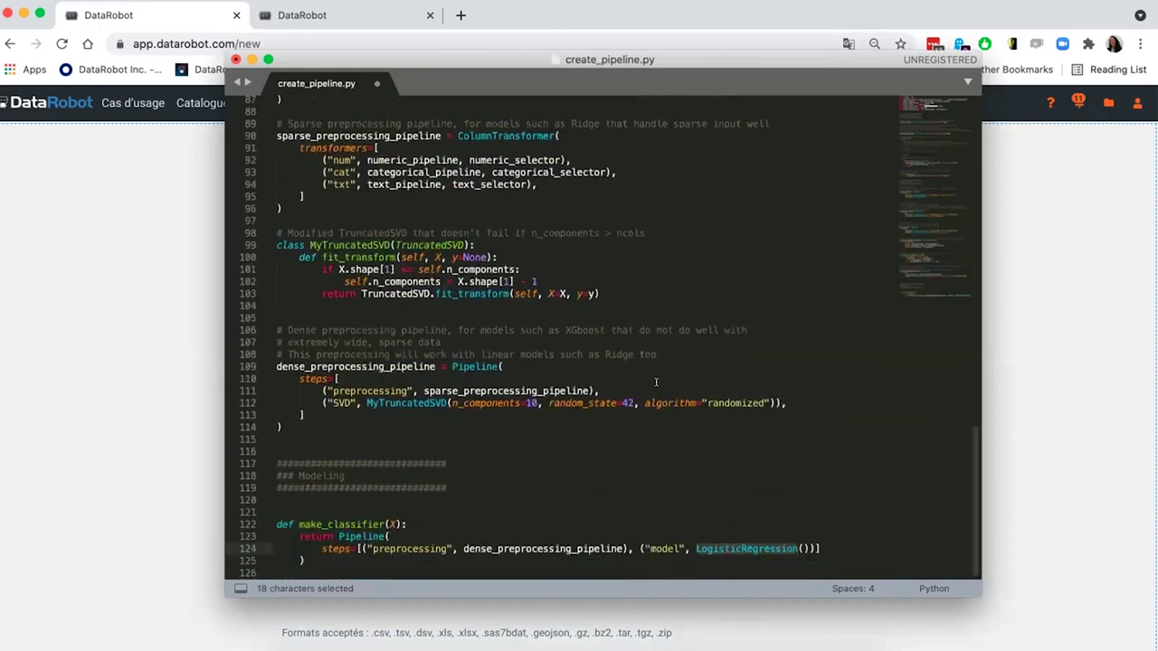
double_click(720, 546)
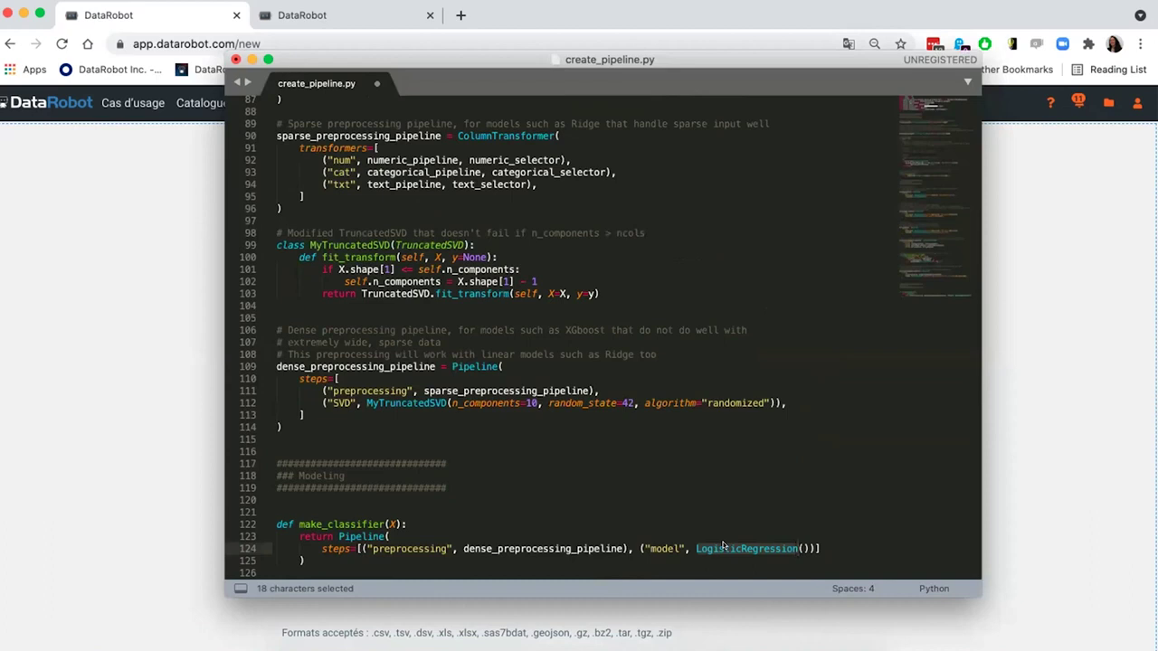
left_click(129, 396)
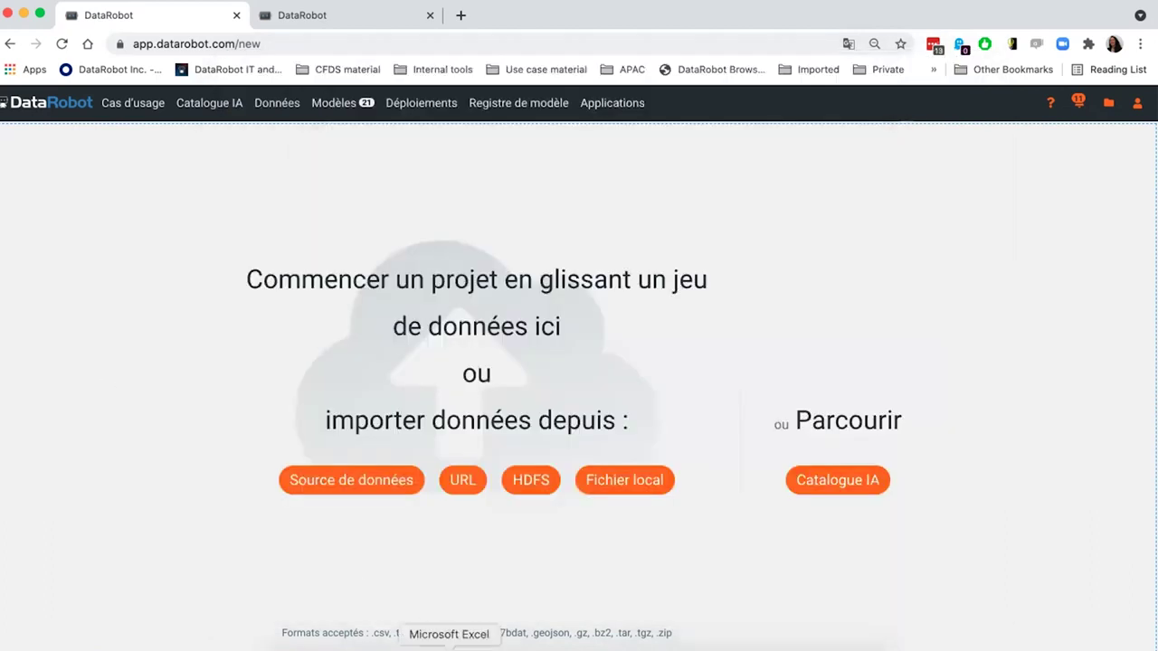
- Browse the Alerte_blanchiment_SAR alerts, stepping through the first rows from cell A2
left_click(449, 646)
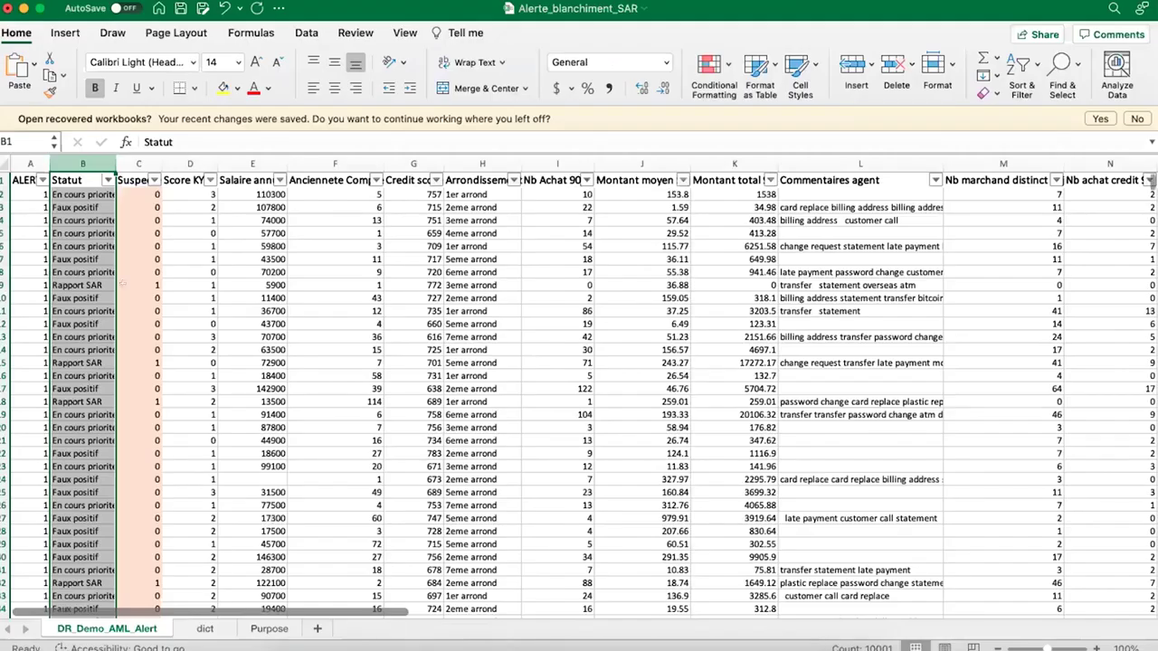
left_click(139, 285)
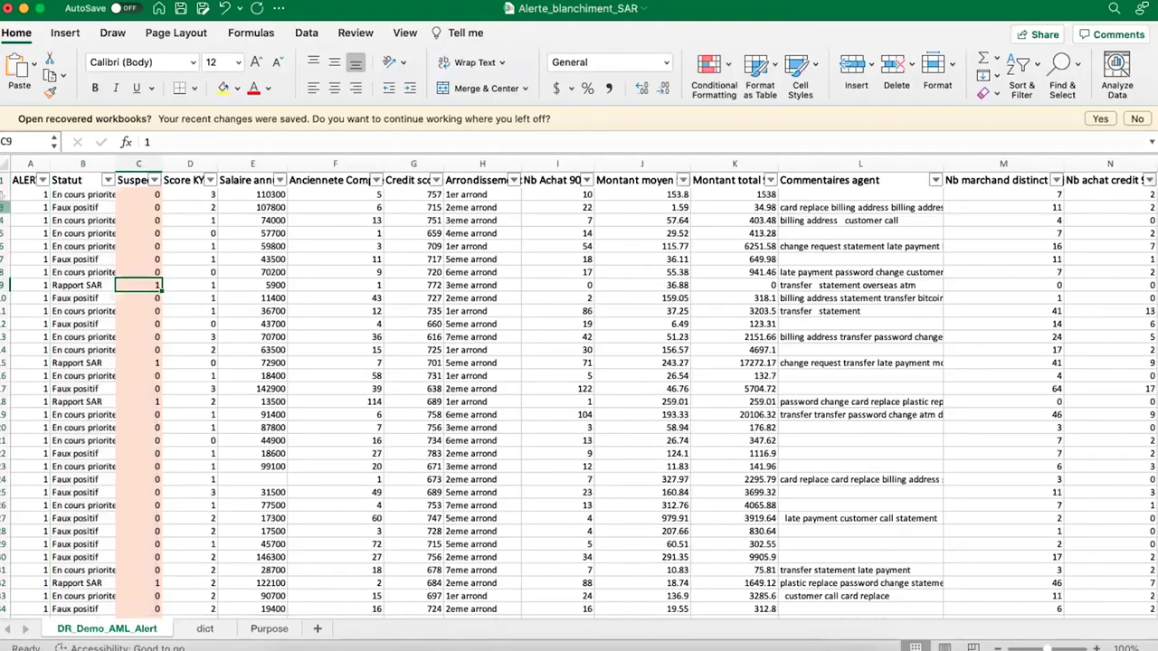
left_click(6, 207)
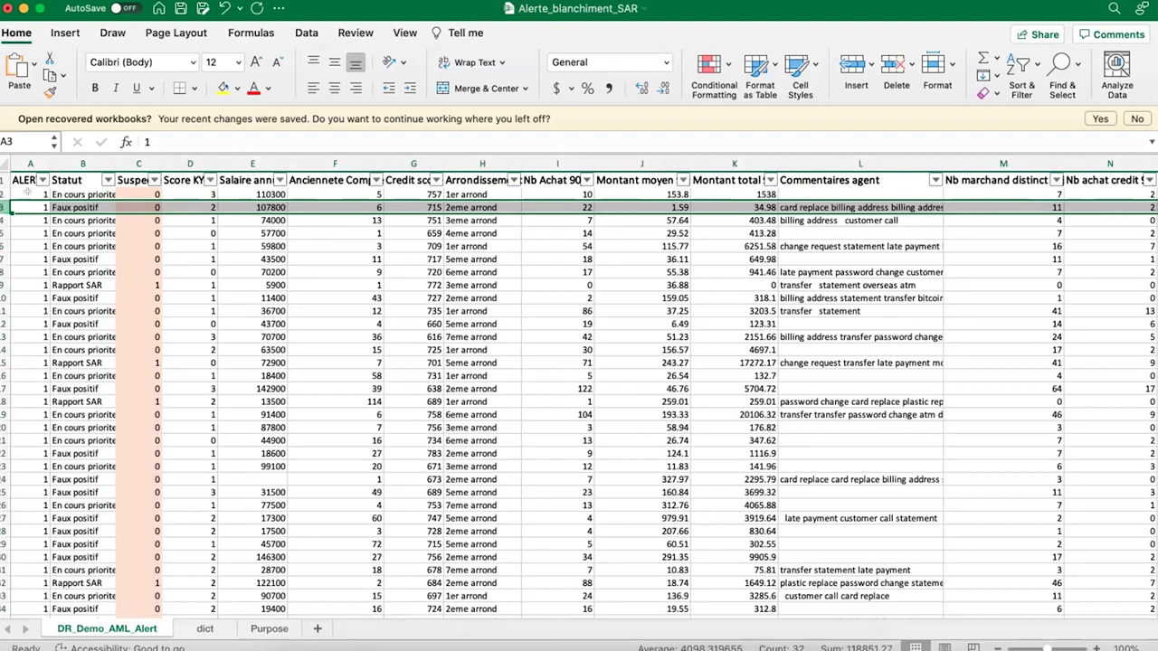
left_click(28, 193)
key("Down")
key("Down")
key("Down")
key("Down")
key("Down")
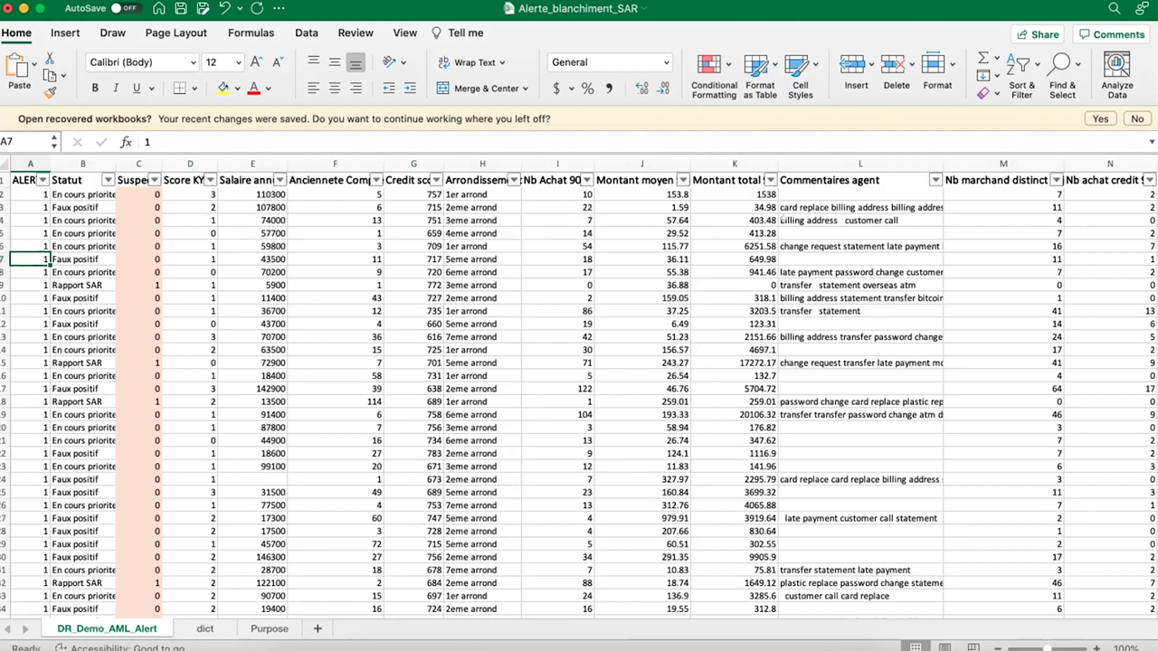
scroll(633, 208, "right", 10)
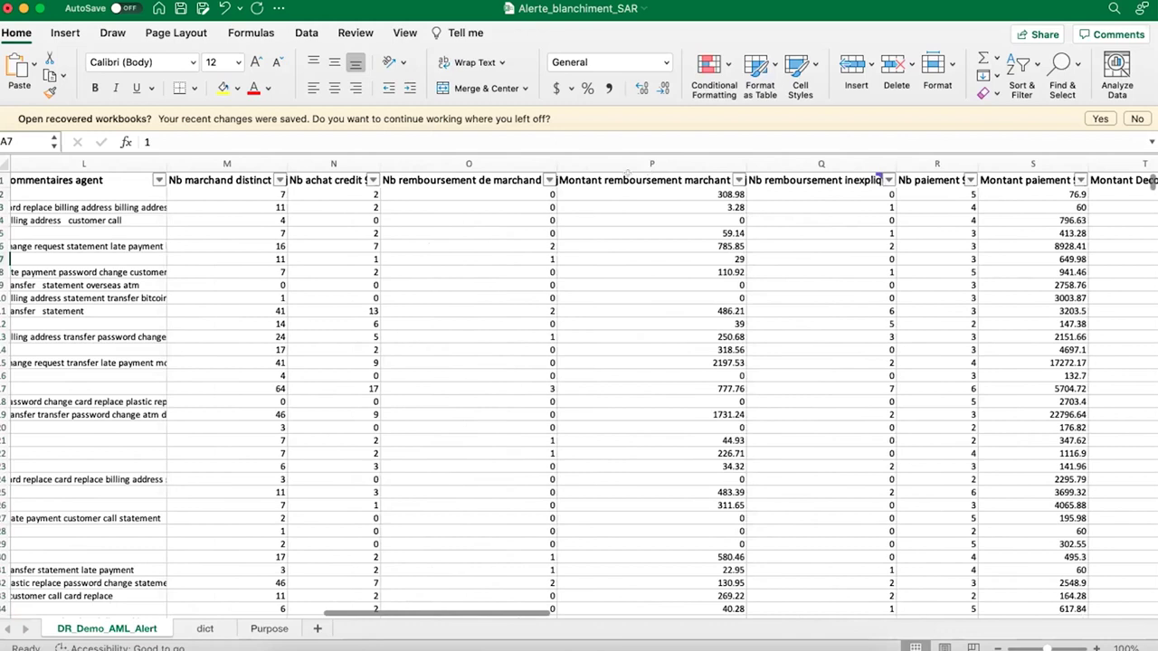
scroll(802, 297, "right", 5)
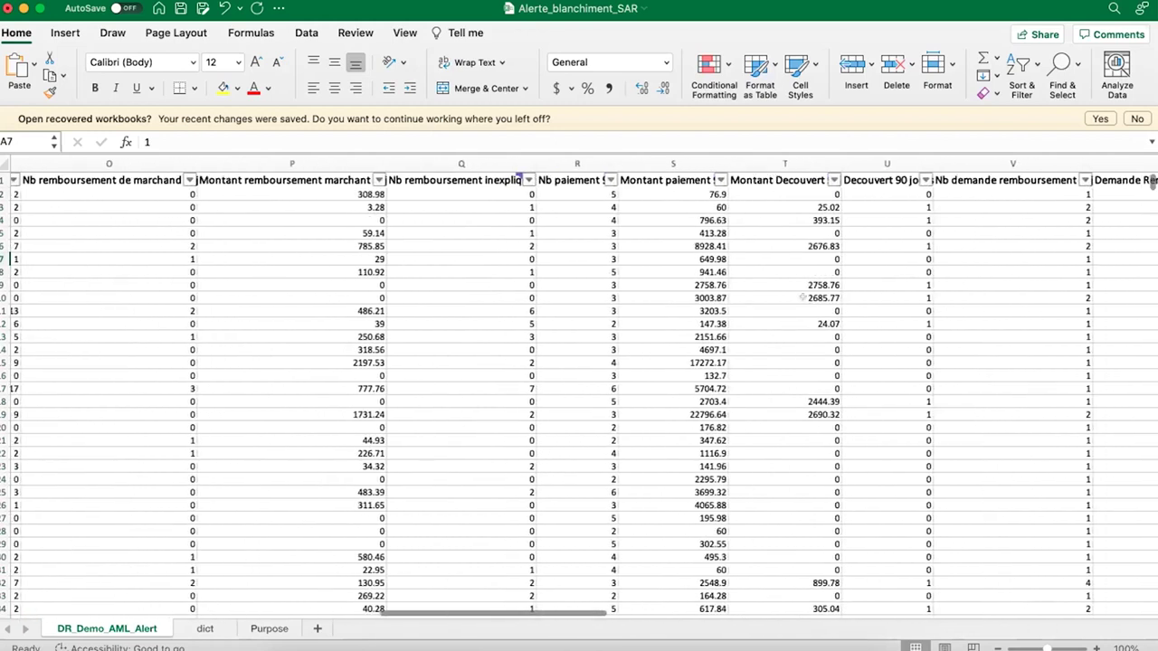
scroll(796, 297, "left", 15)
scroll(794, 297, "left", 6)
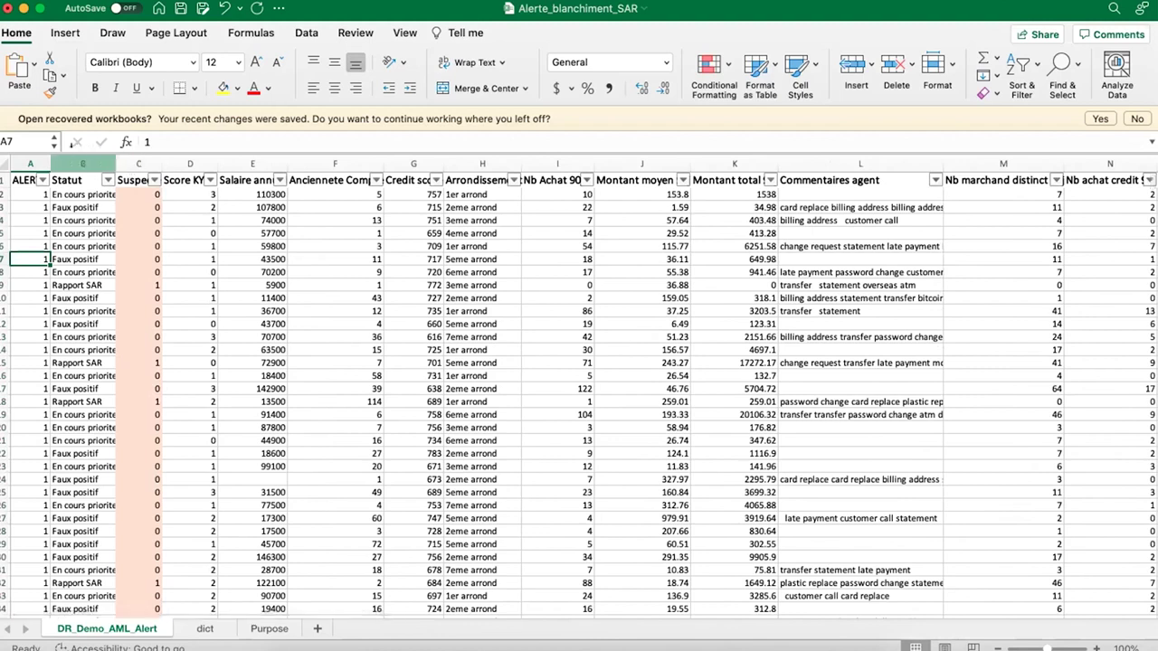
- Widen the Statut column to 25 and check statuses like Faux positif, Rapport SAR, En cours priorite basse
left_click(113, 164)
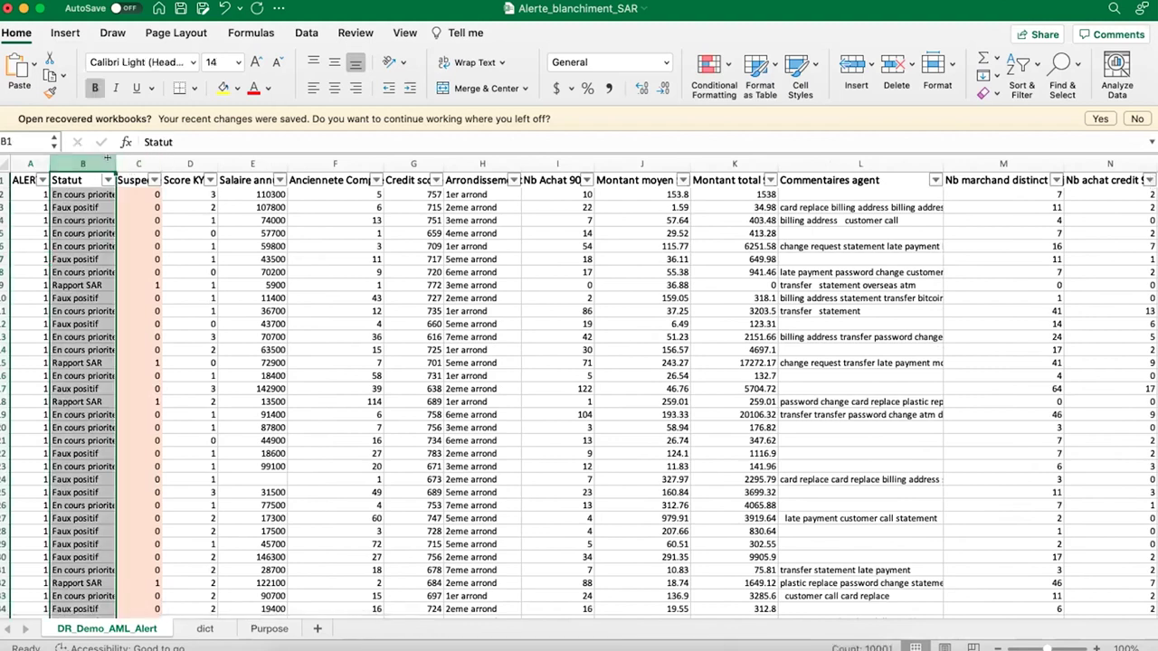
left_click_drag(116, 164, 190, 158)
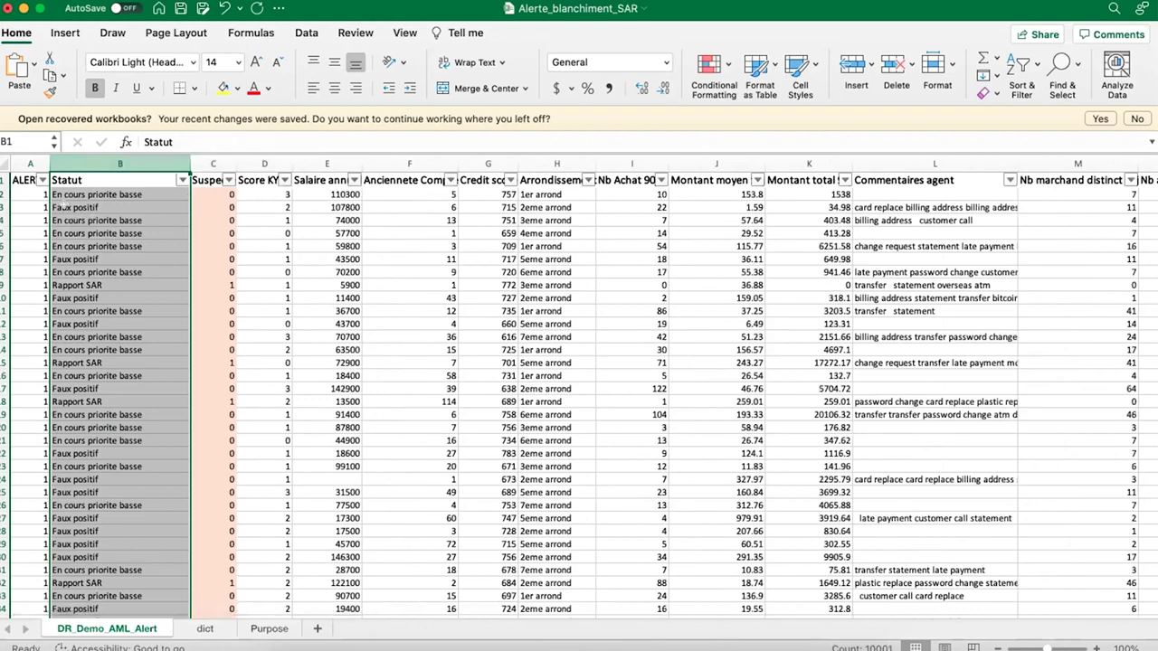
left_click(66, 207)
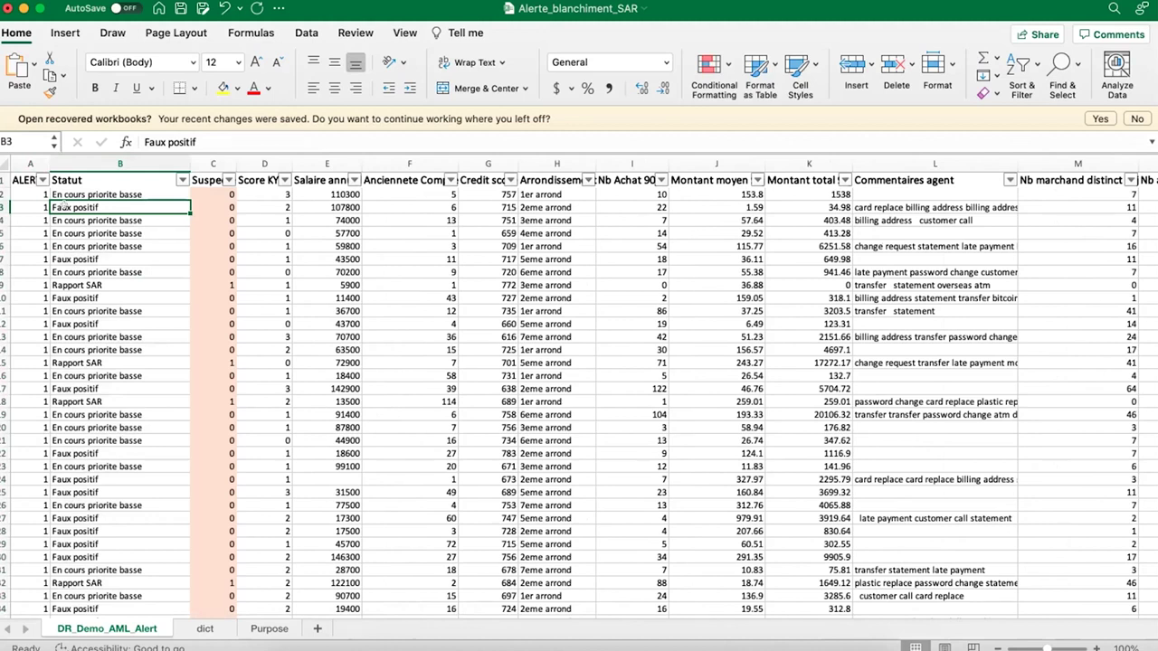
left_click(68, 401)
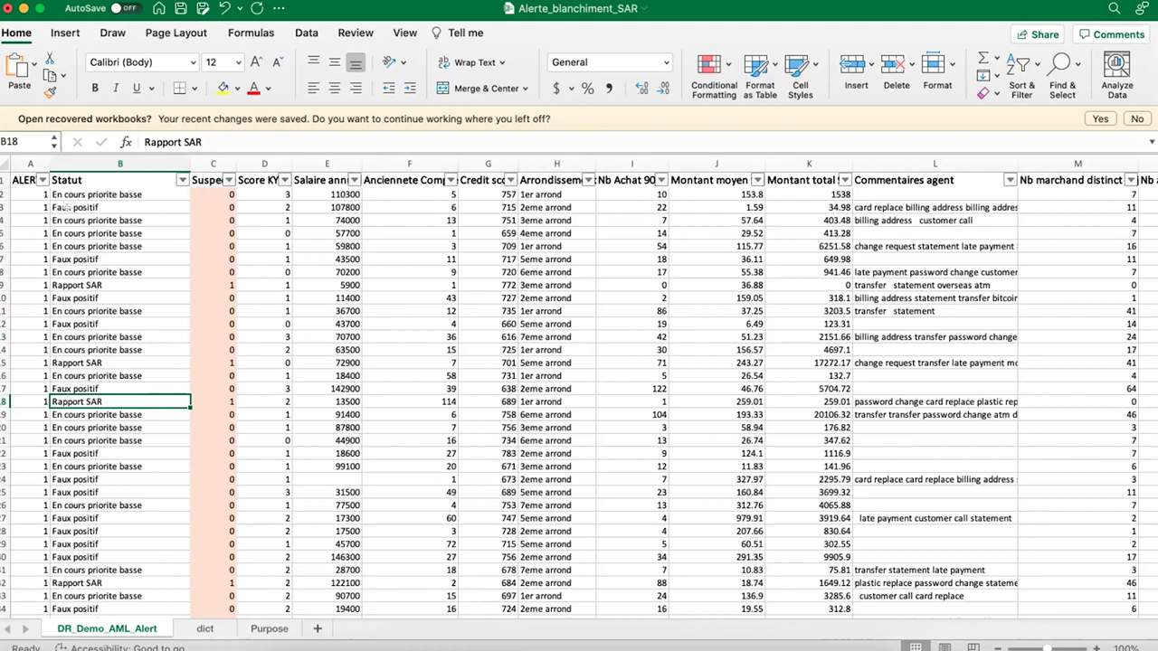
left_click(68, 220)
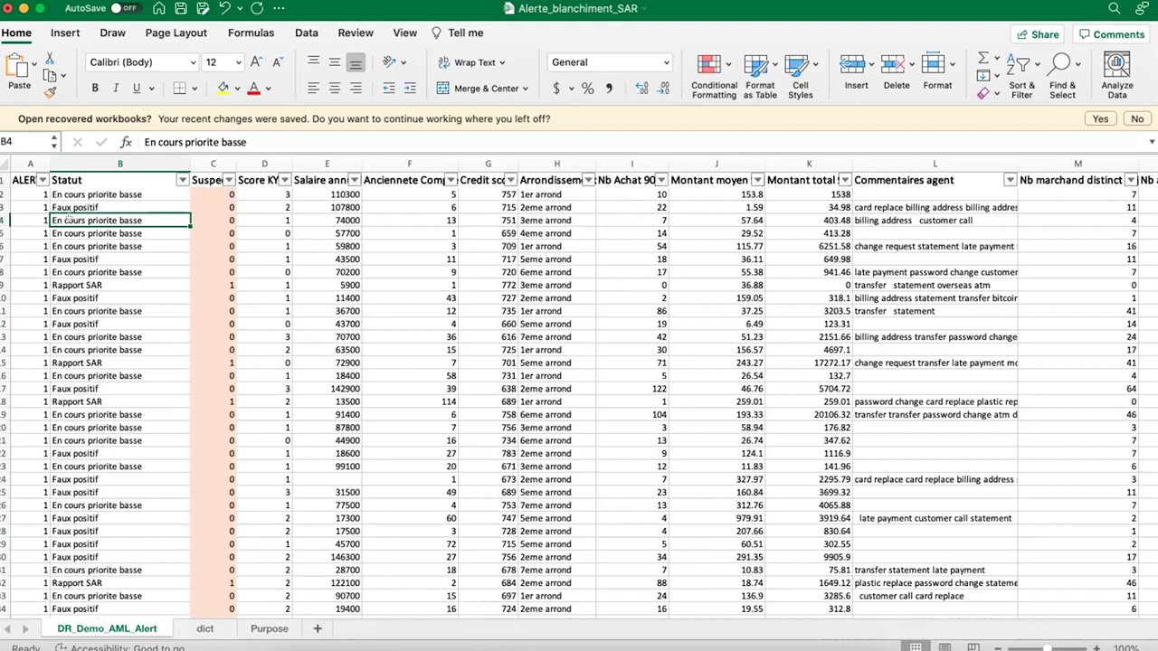
left_click(117, 163)
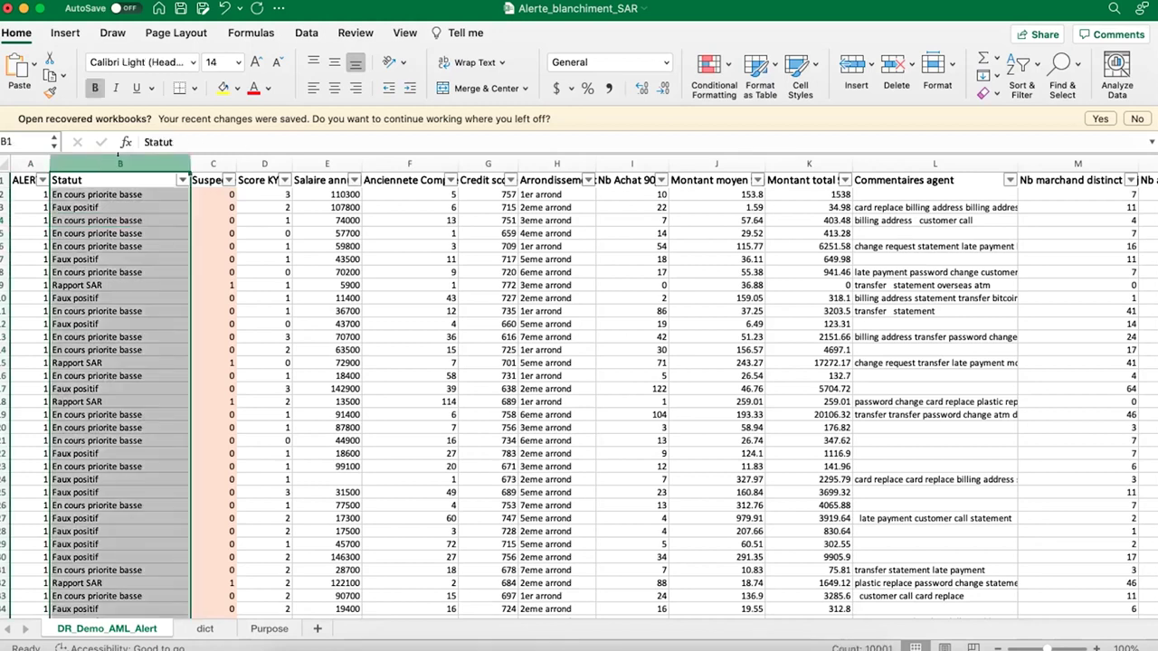
left_click(210, 163)
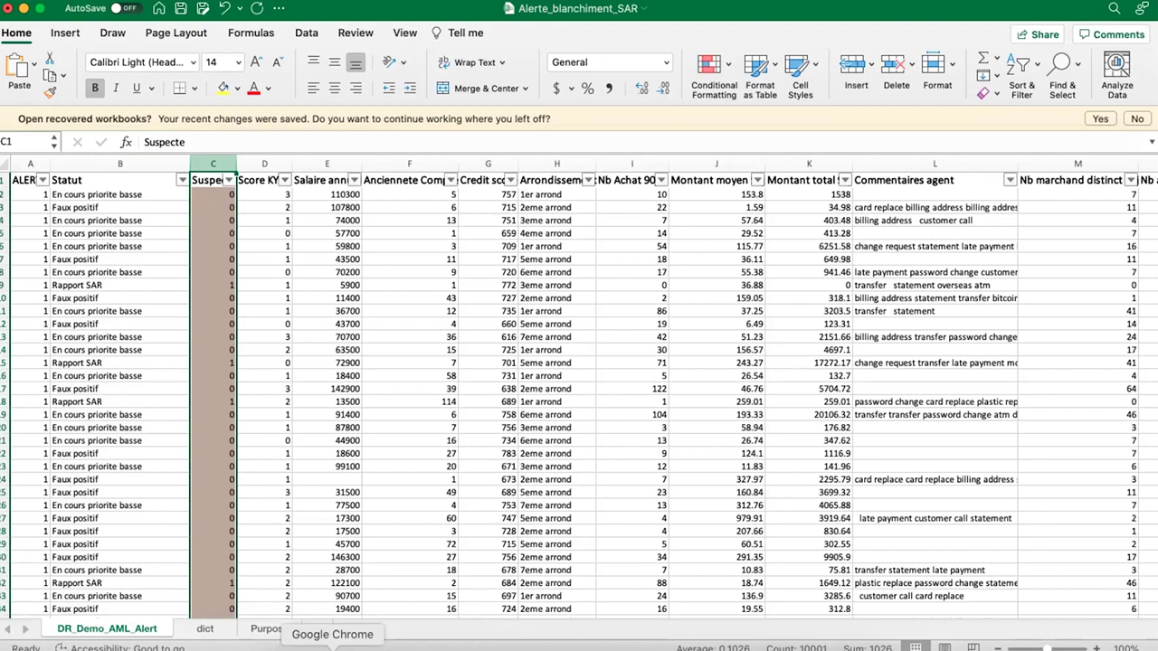
left_click(332, 645)
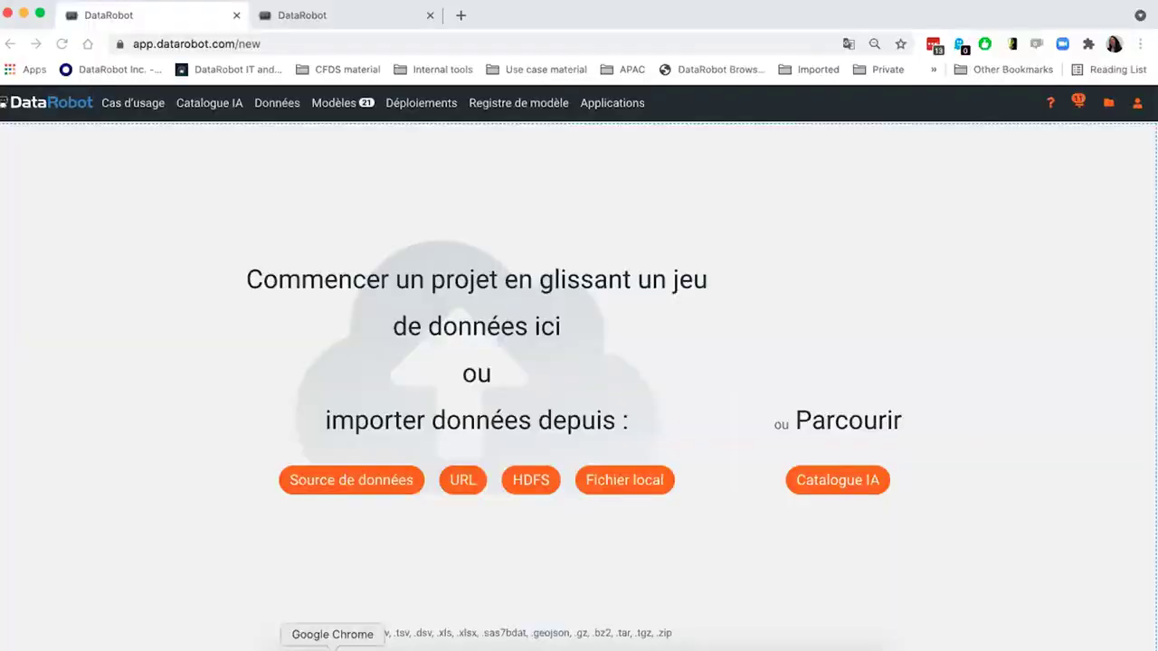
- Drag Alerte_blanchiment_SAR.xlsx from Finder onto DataRobot's drop zone to upload it
left_click(293, 646)
left_click_drag(388, 150, 390, 335)
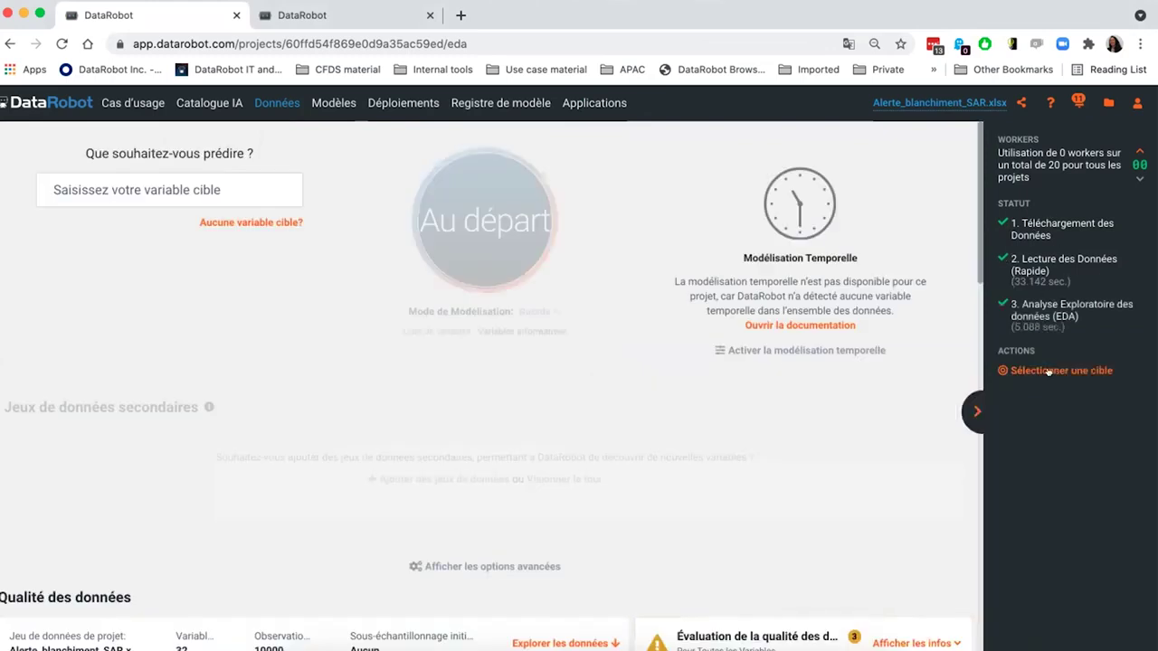
- Scroll to the Qualité des données table, view the Salaire annuel histogram, then collapse it
scroll(791, 473, "down", 5)
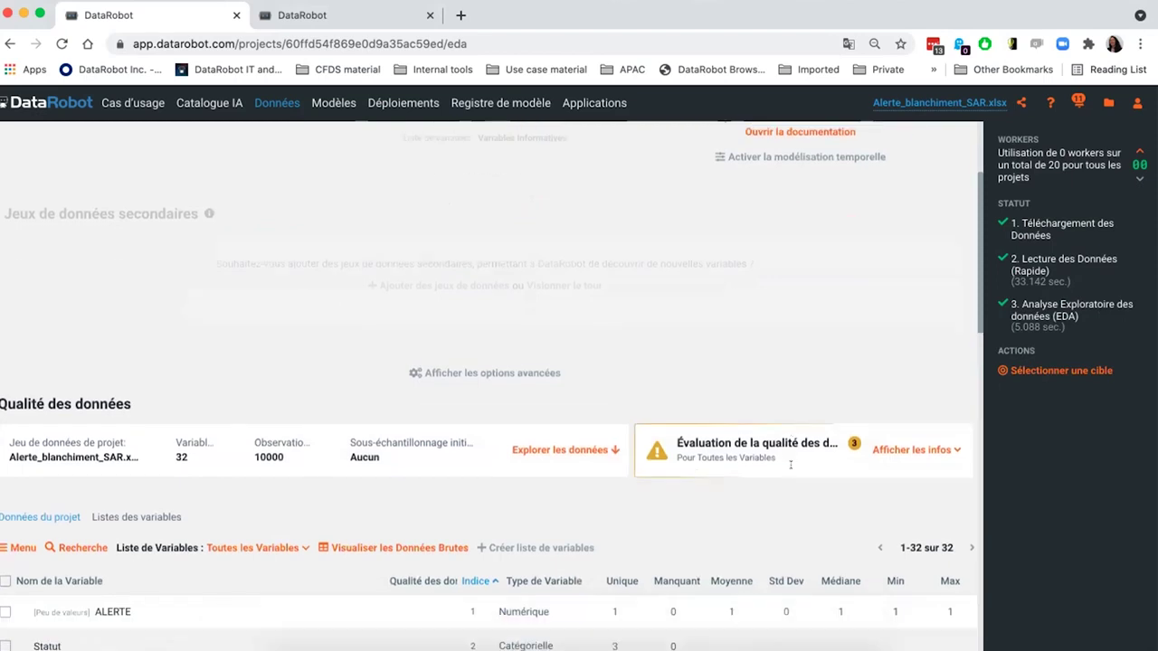
scroll(790, 473, "down", 2)
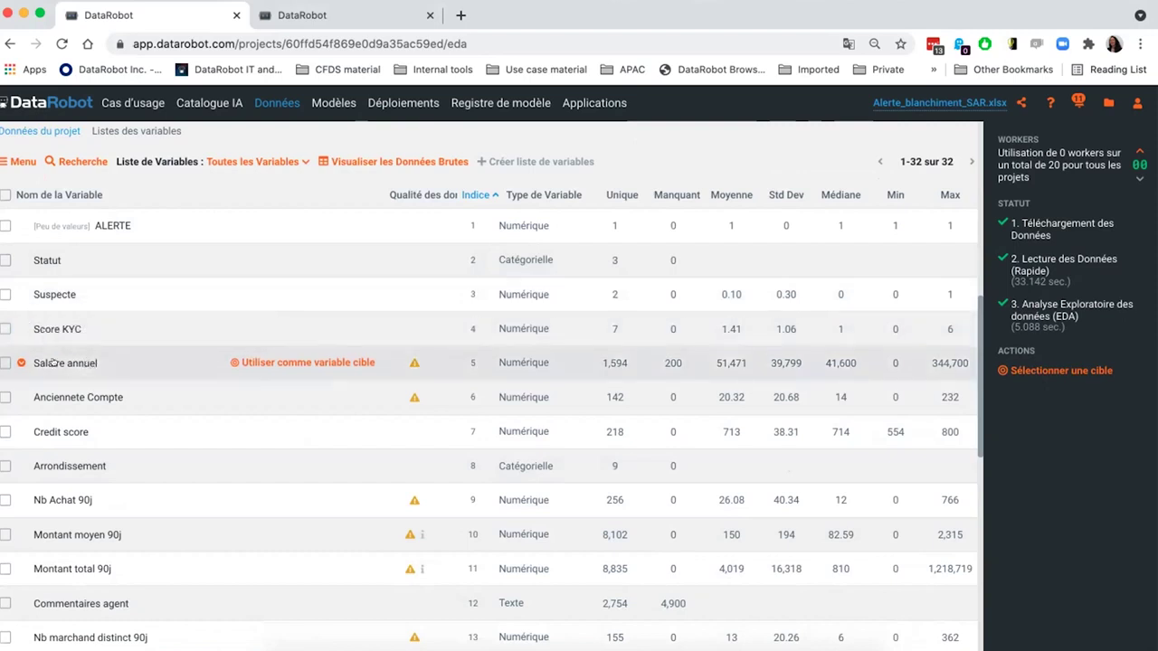
left_click(53, 362)
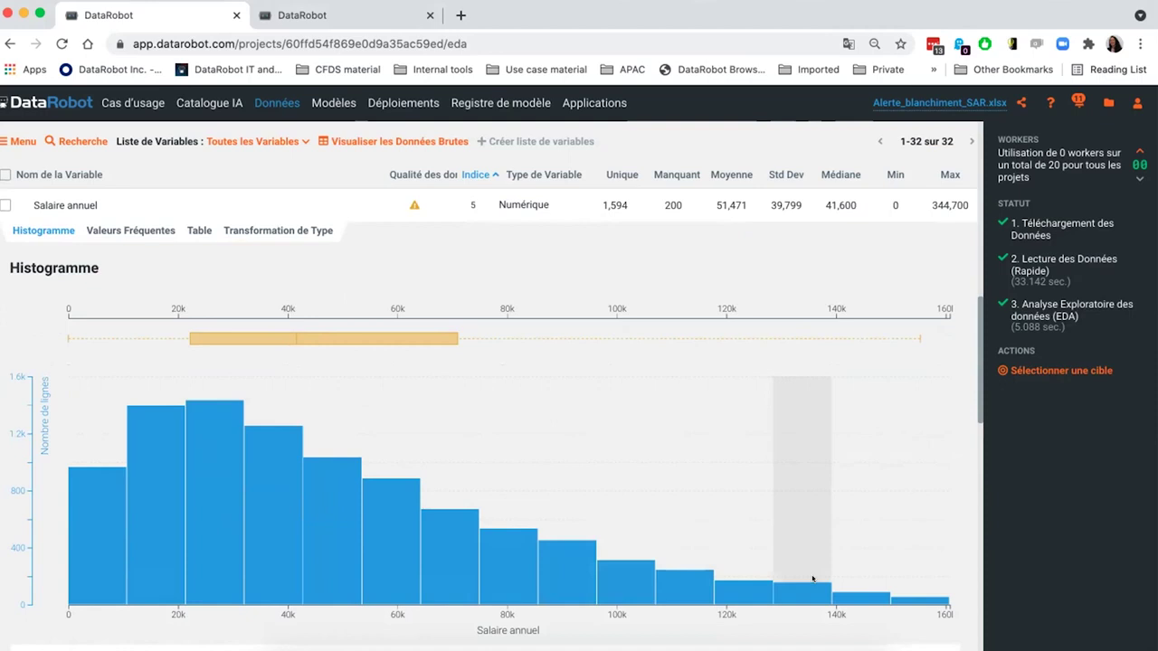
mouse_move(812, 578)
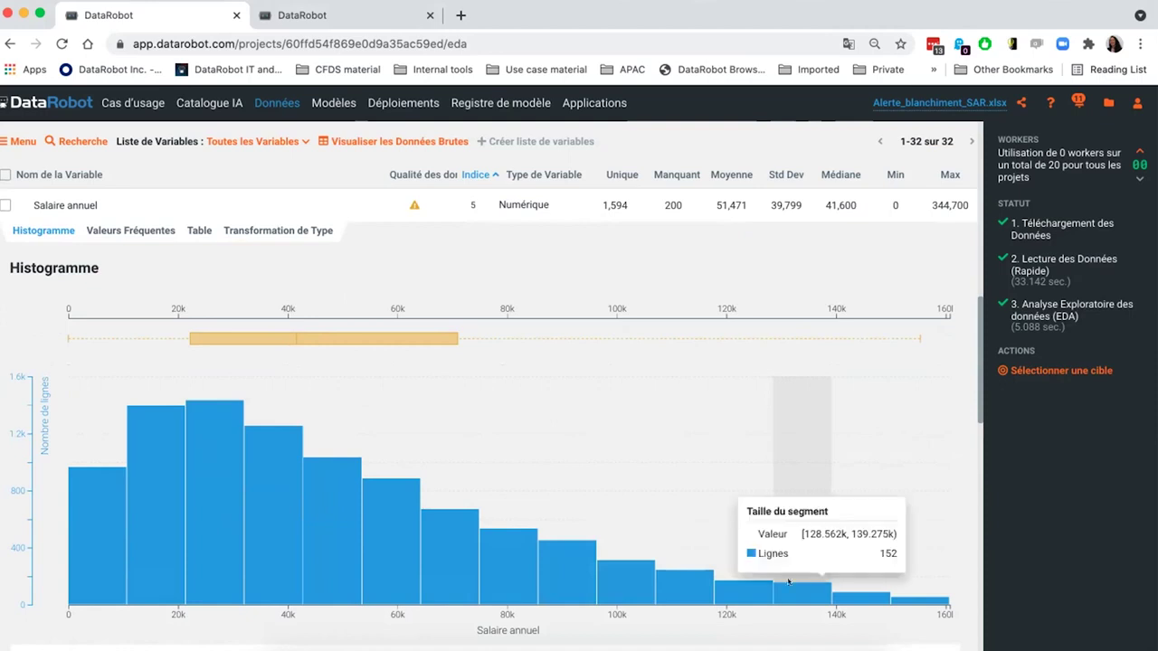
left_click(80, 204)
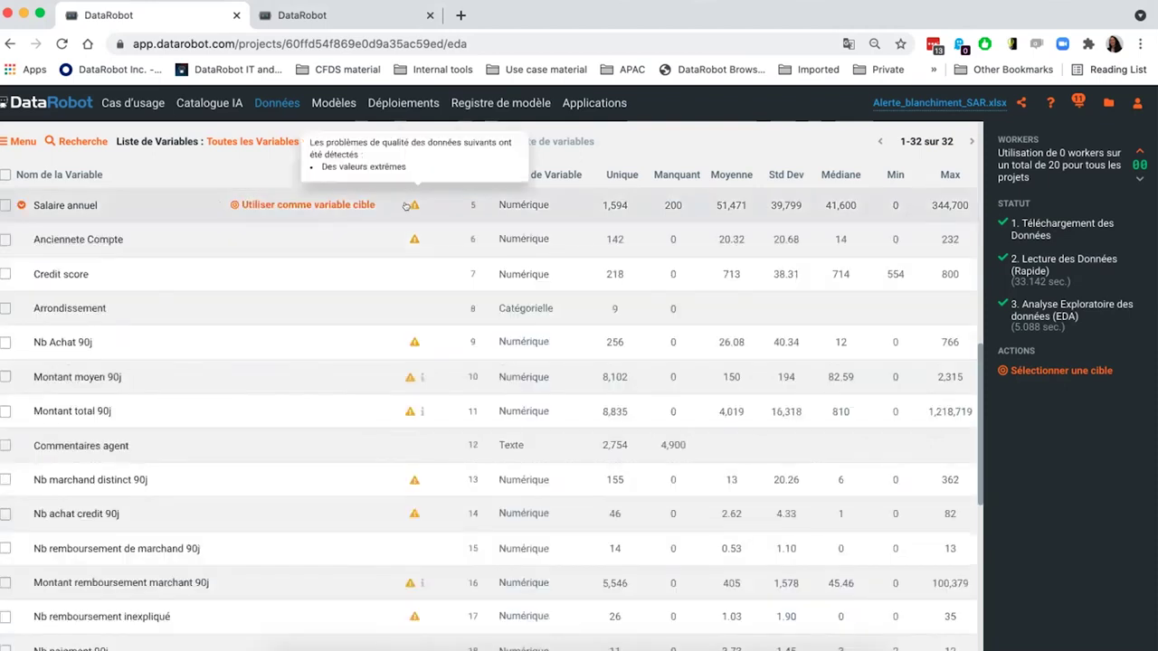
scroll(394, 330, "up", 3)
scroll(394, 325, "up", 5)
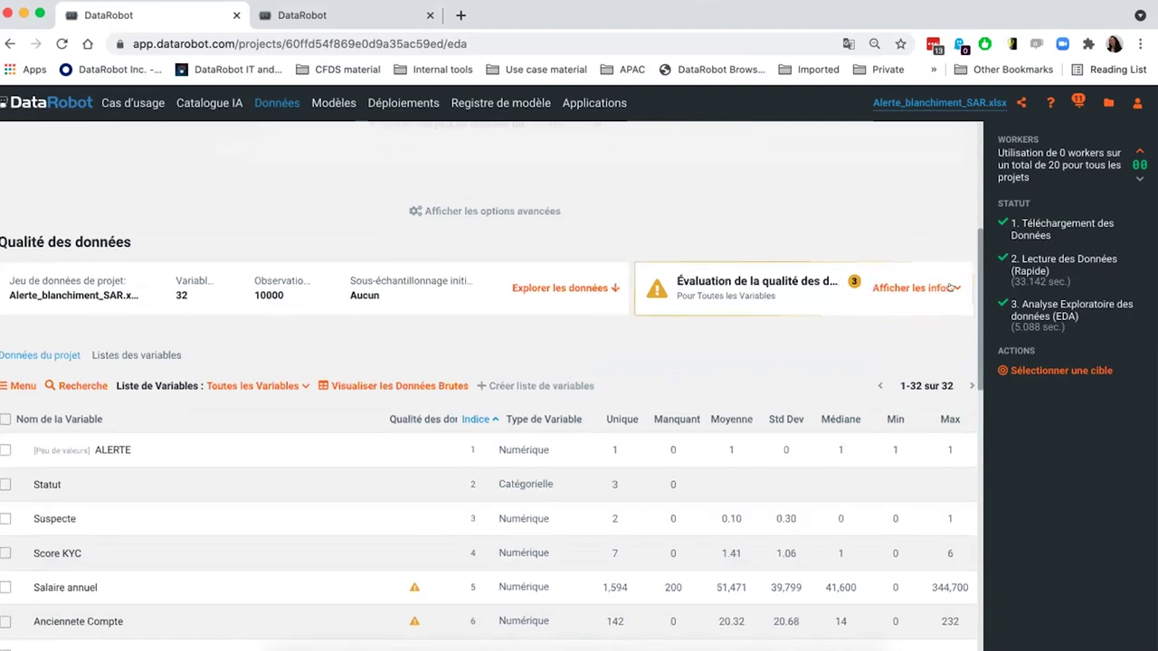
- Read the extreme-values and excess-zeros quality details, close them, and return to the target field
left_click(947, 287)
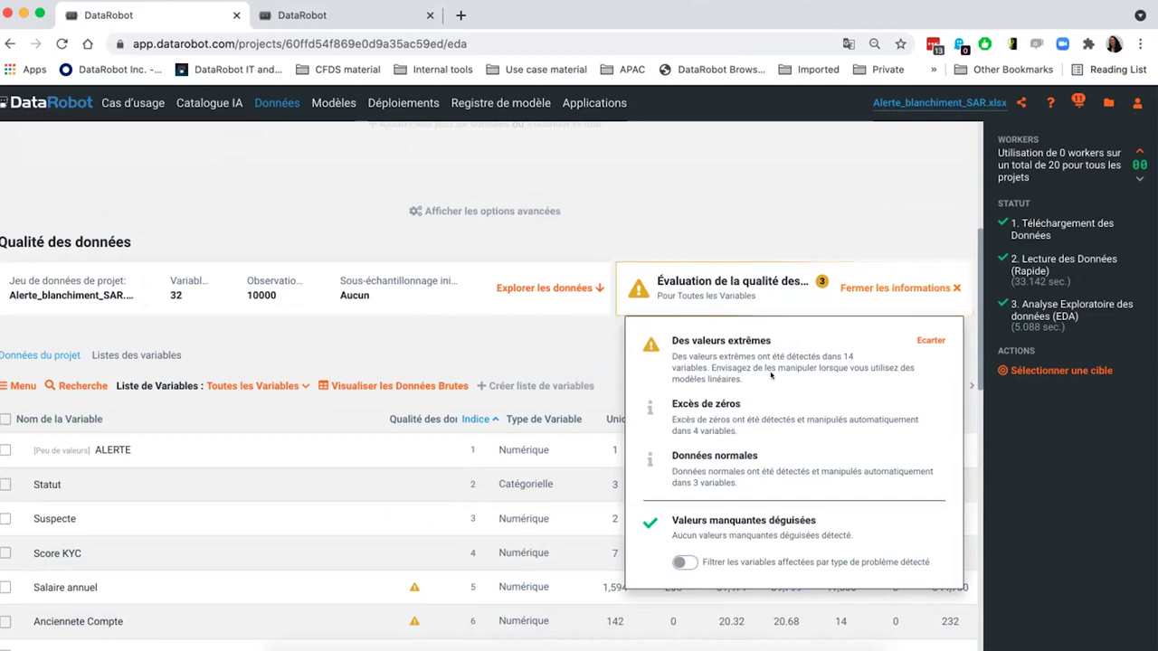
left_click(467, 359)
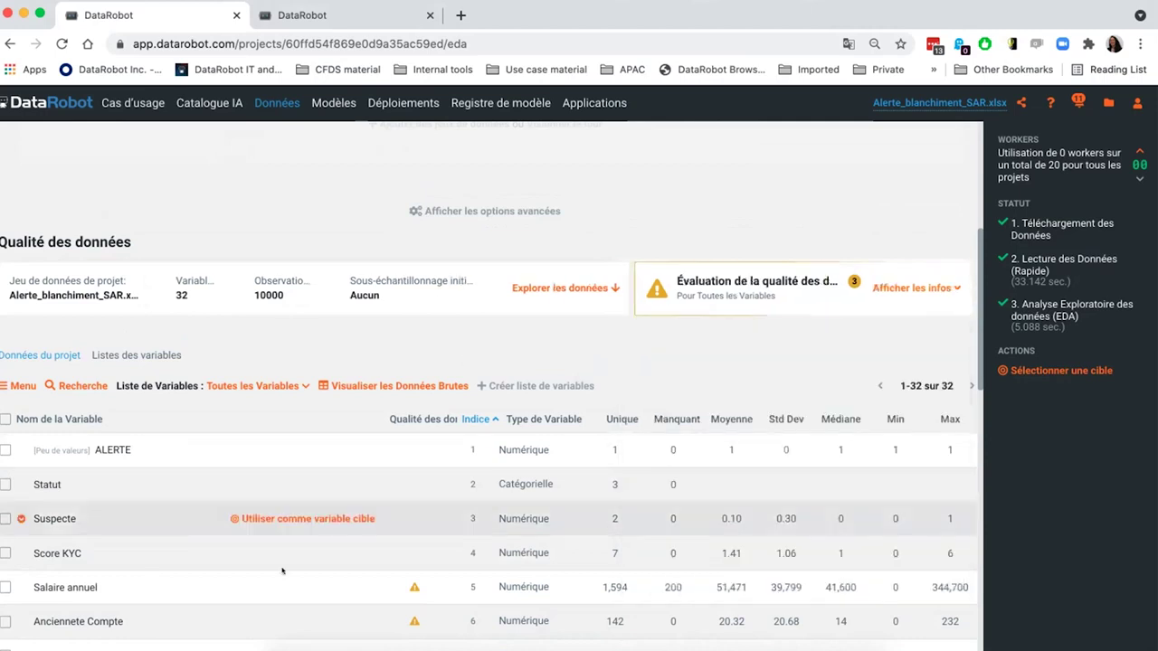
mouse_move(413, 586)
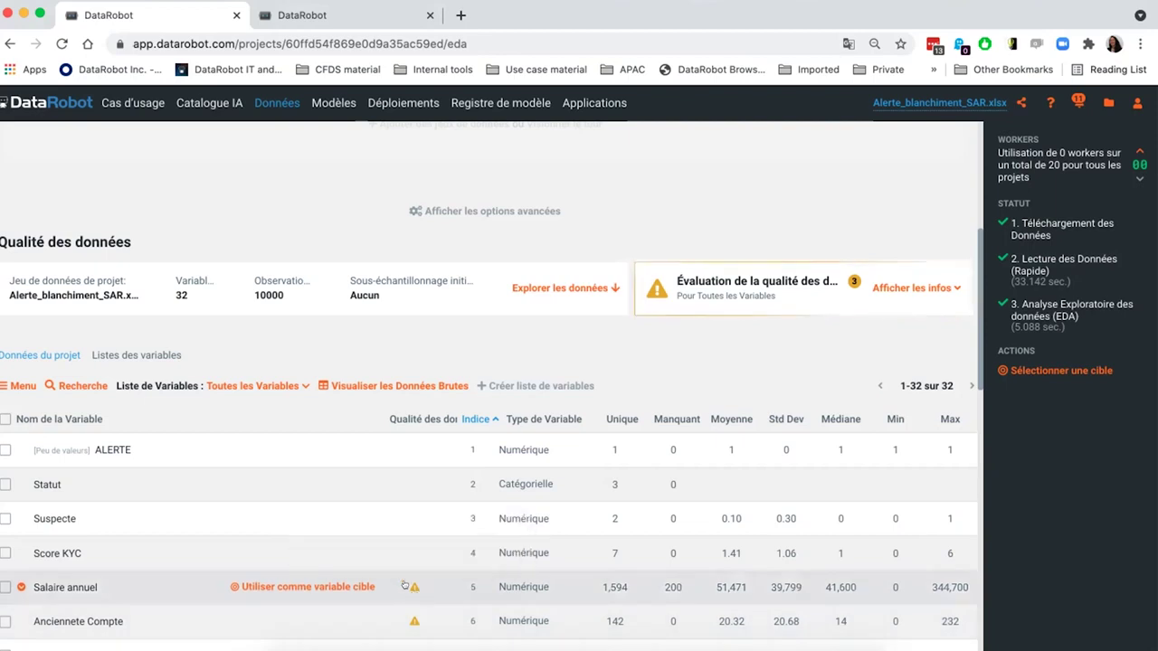
scroll(407, 584, "up", 5)
scroll(408, 584, "up", 3)
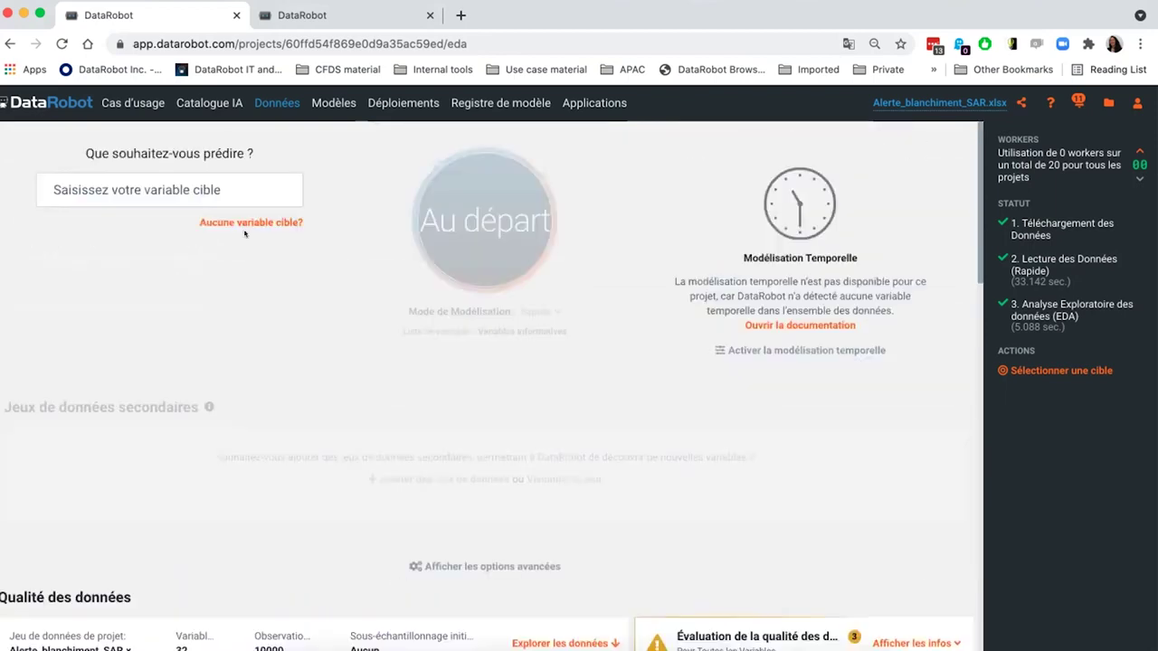
- Choose Suspecte as the target via 'su' and launch Quick modeling with Au départ
left_click(217, 189)
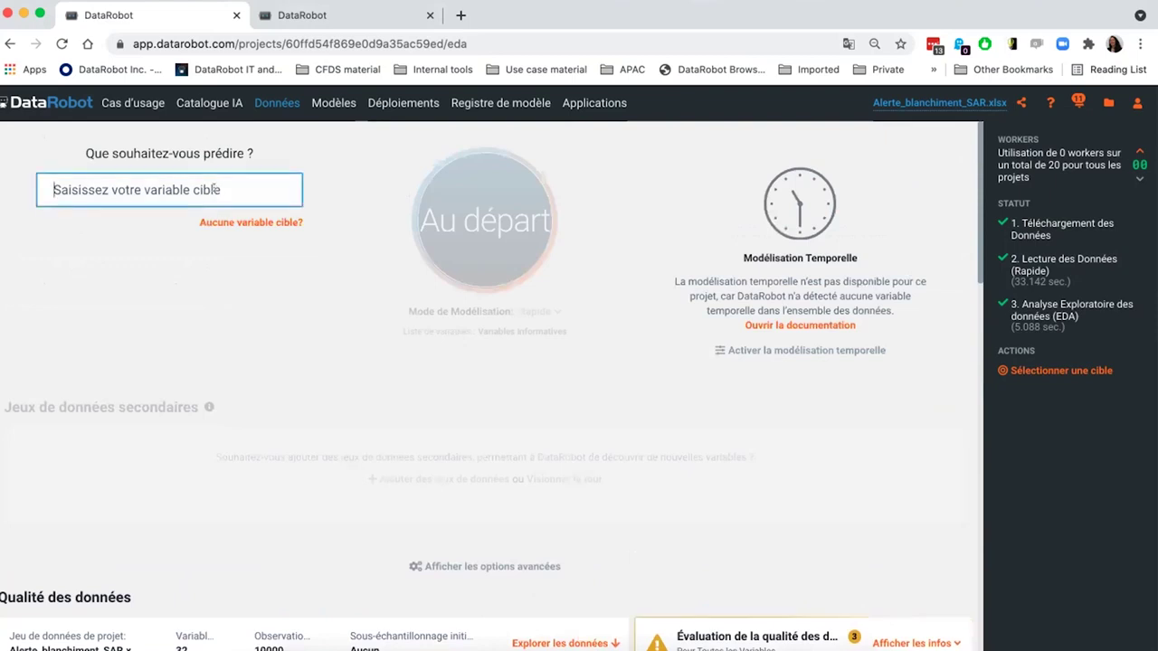
type("su")
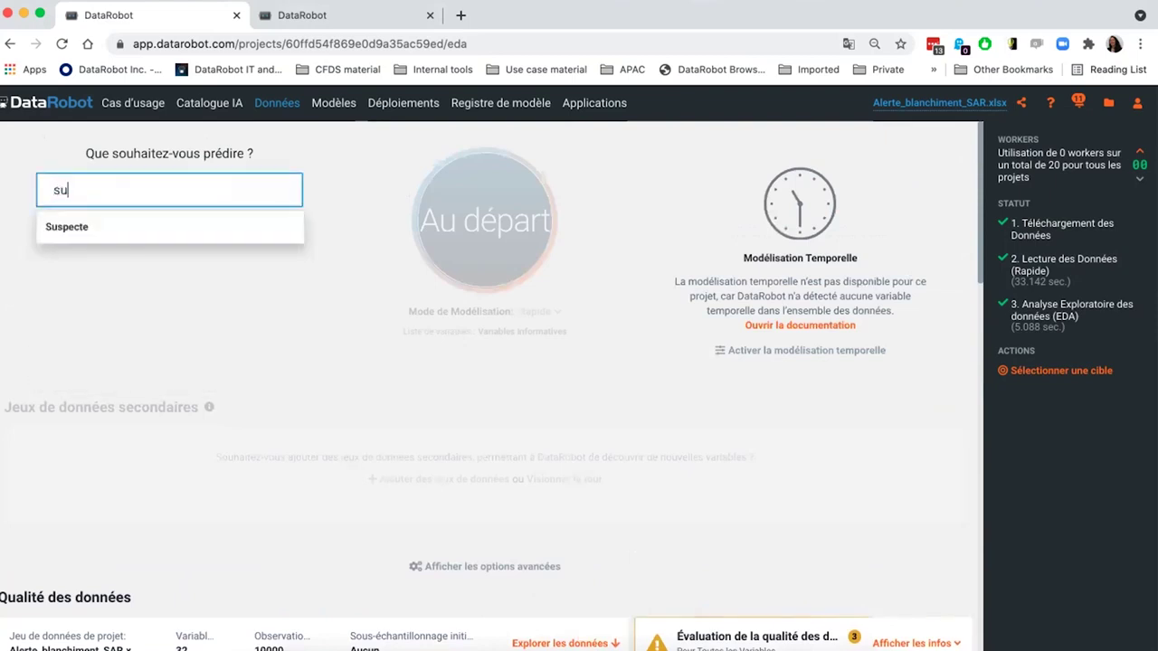
left_click(209, 226)
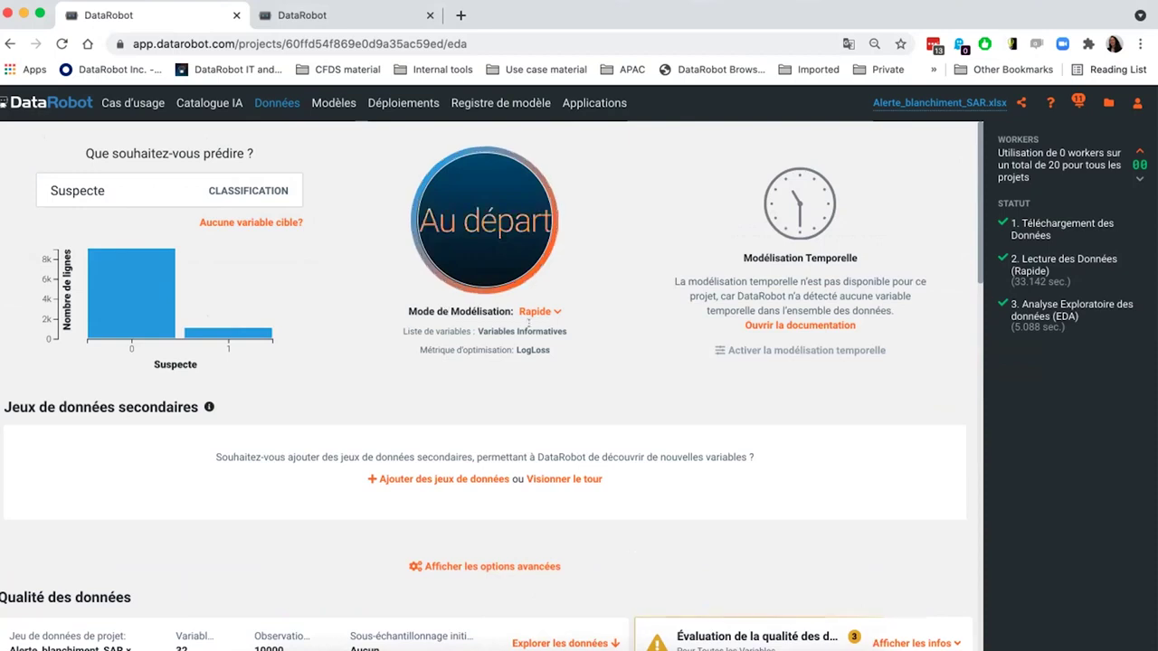
left_click(493, 210)
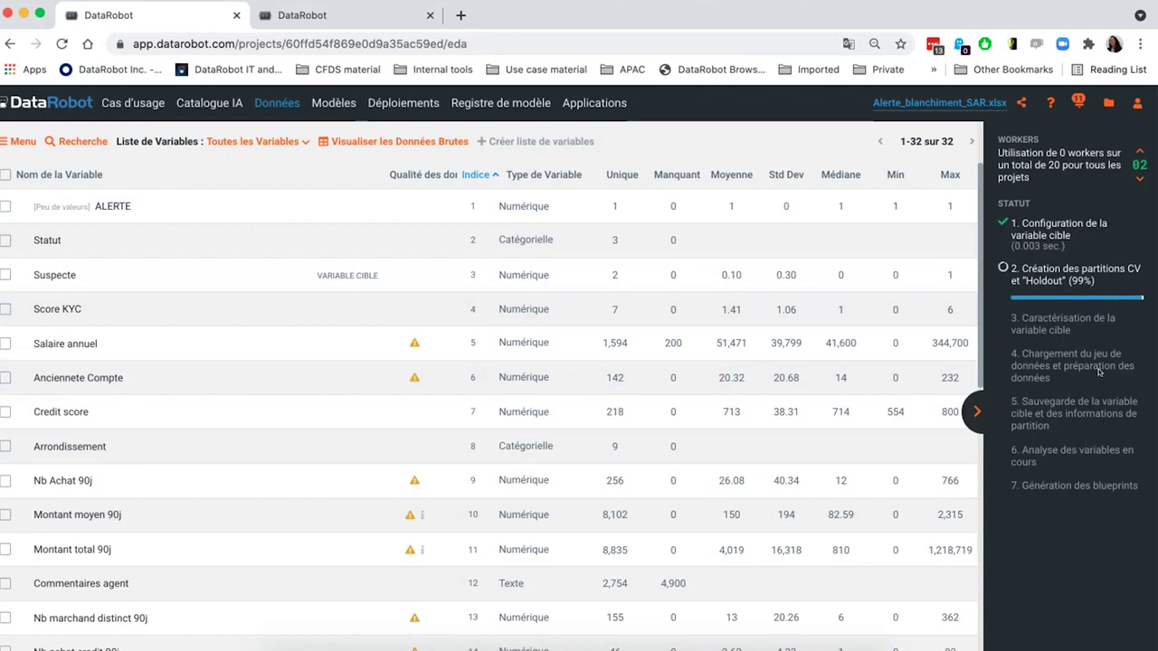
- Raise the workers to 8 and go to the Registre de modèle custom models list
left_click(1132, 152)
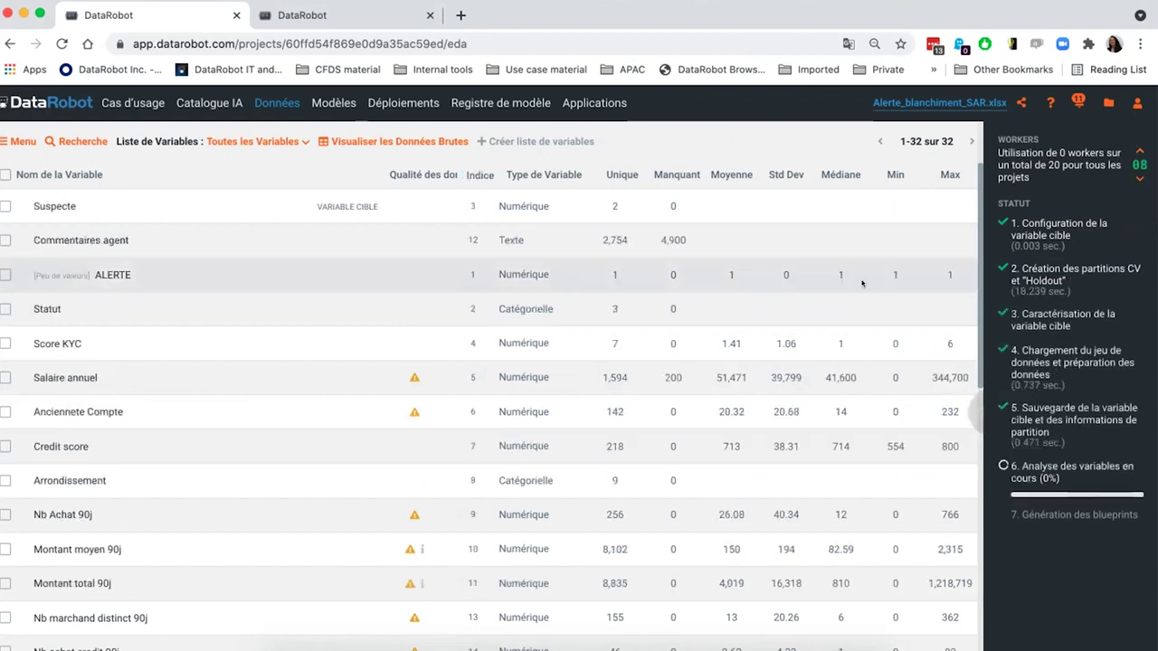
left_click(476, 102)
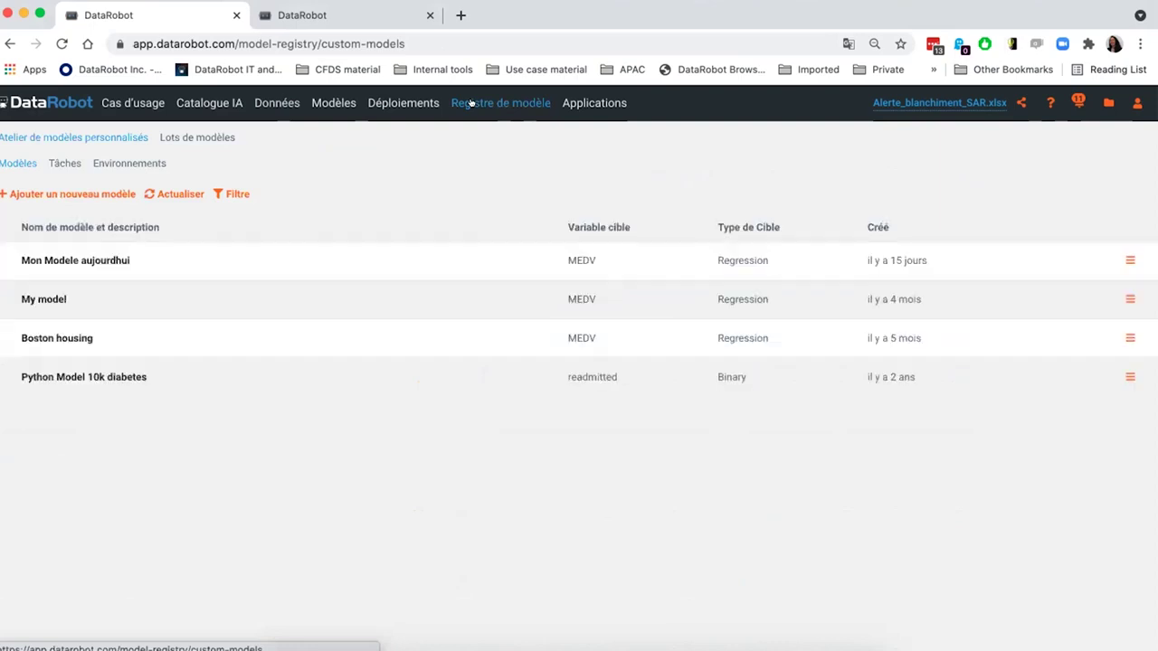
- Open the Tâches list and start the Ajouter une nouvelle tâche dialog
left_click(63, 164)
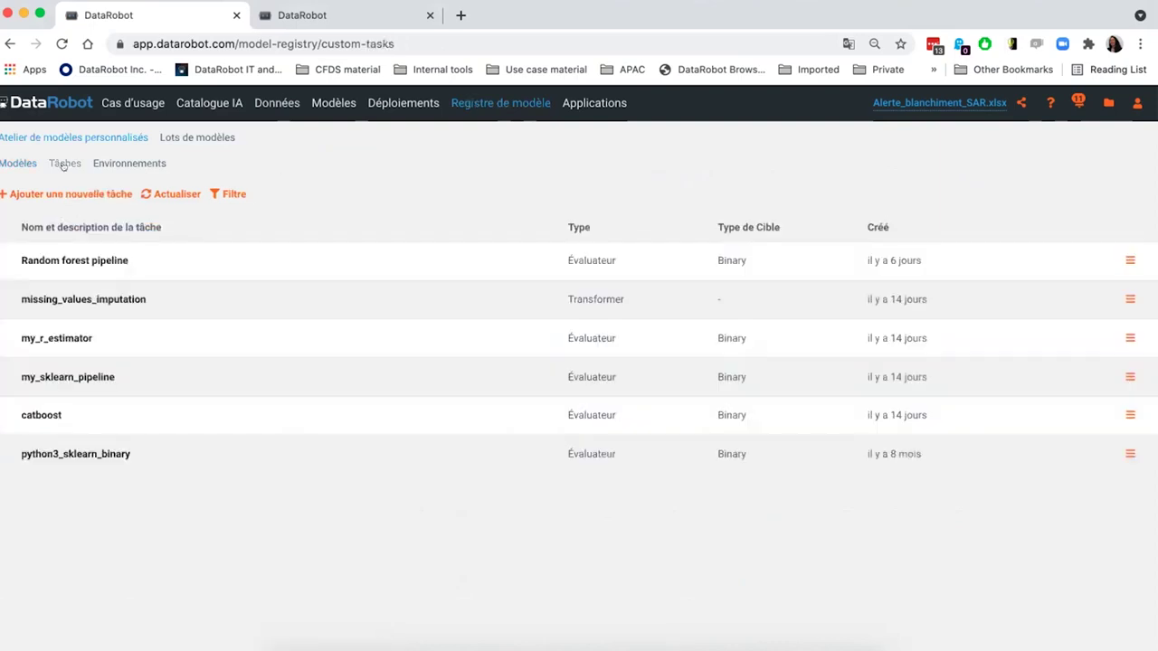
left_click(71, 193)
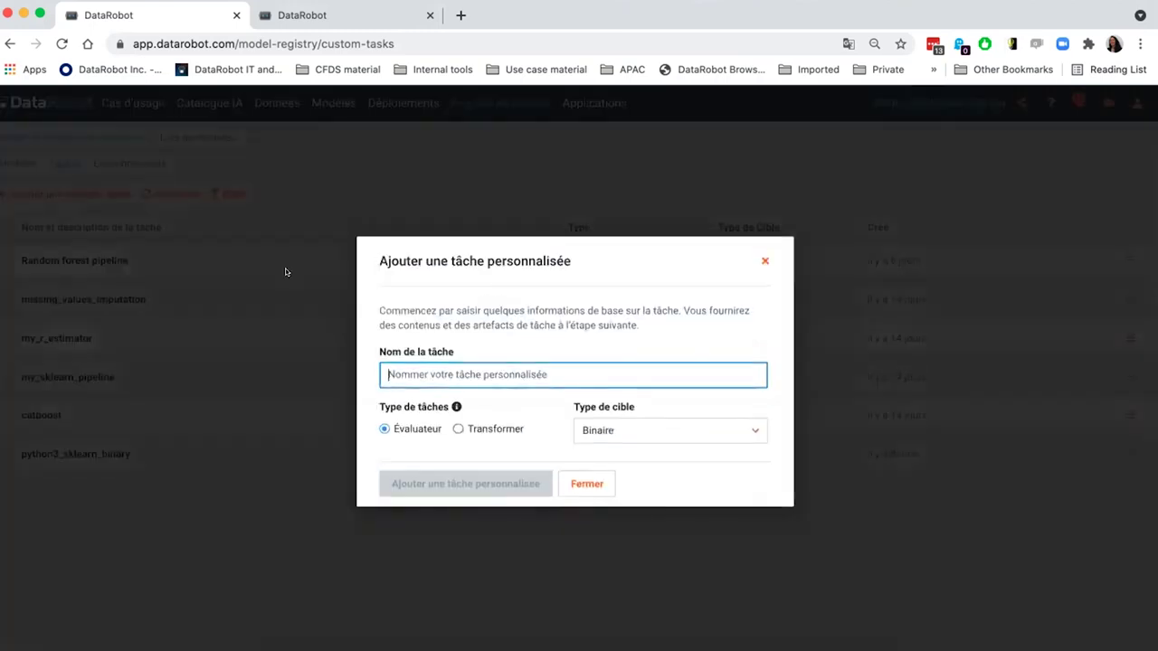
- Name the binary Évaluateur task 'Regression logistique historique', fixing the typo, and create it
type("Regression logistrique historique")
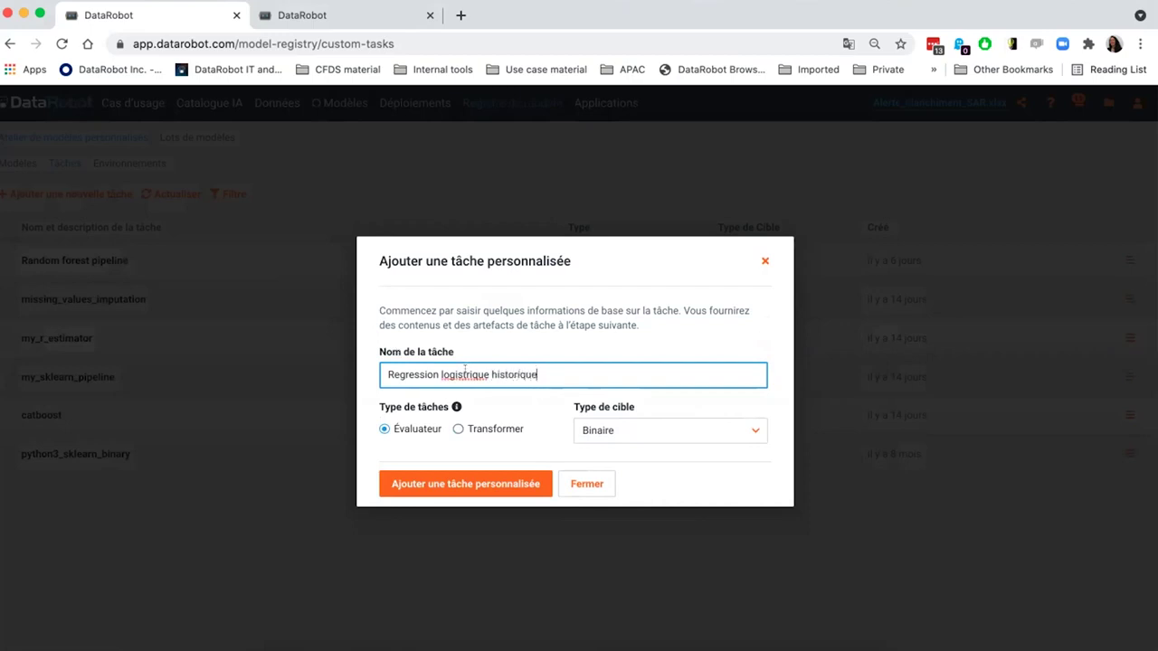
left_click(467, 374)
key("BackSpace")
left_click(471, 482)
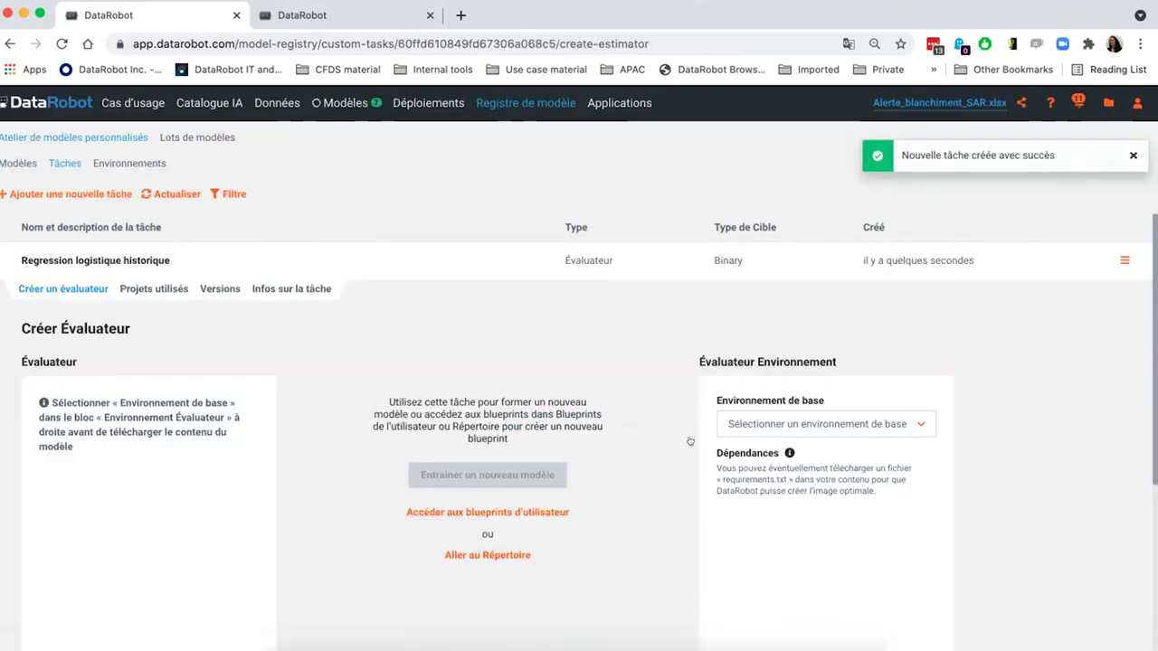
- Choose [DataRobot] Python 3 Scikit-Learn Drop-In as the task's base environment
scroll(723, 439, "down", 2)
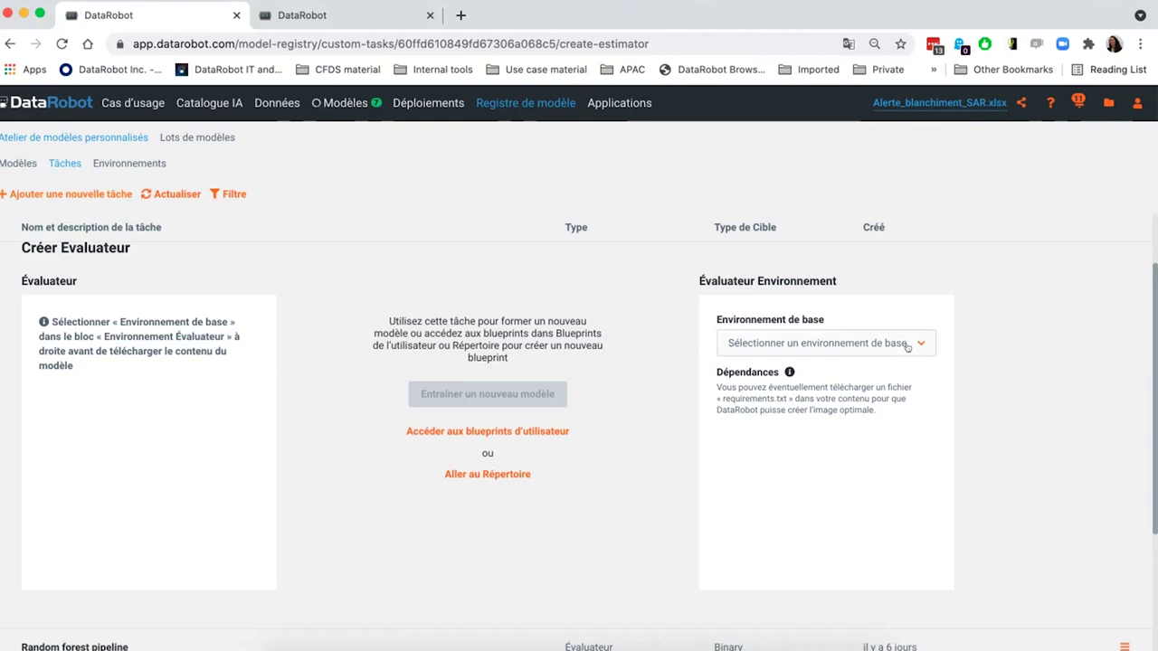
left_click(907, 344)
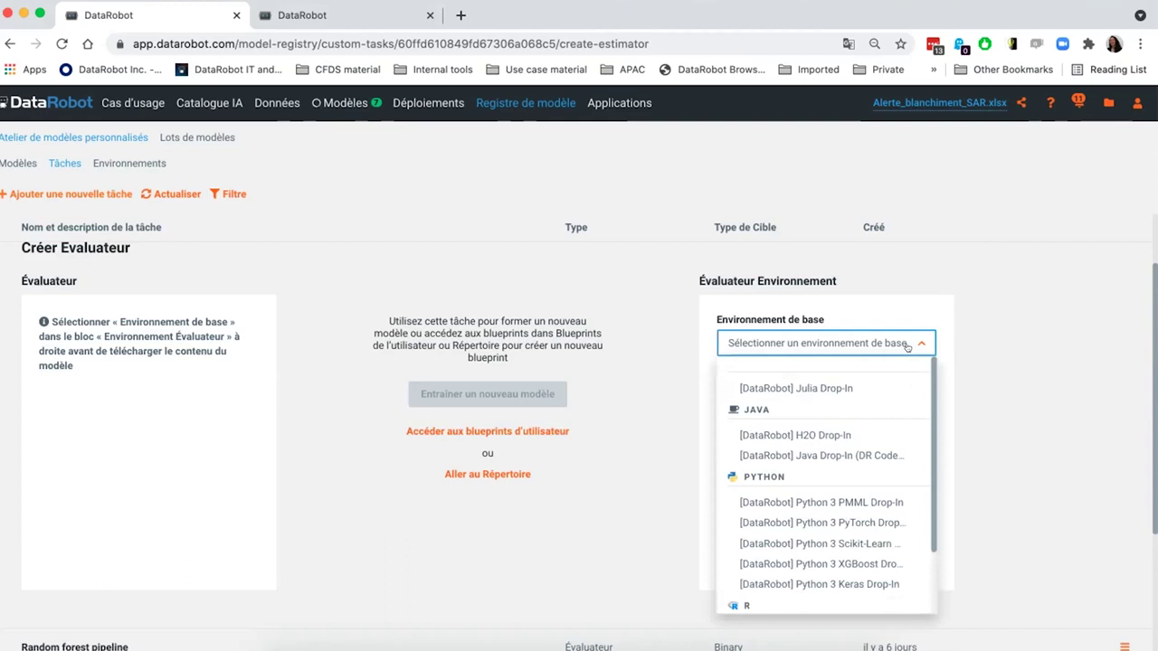
left_click(804, 543)
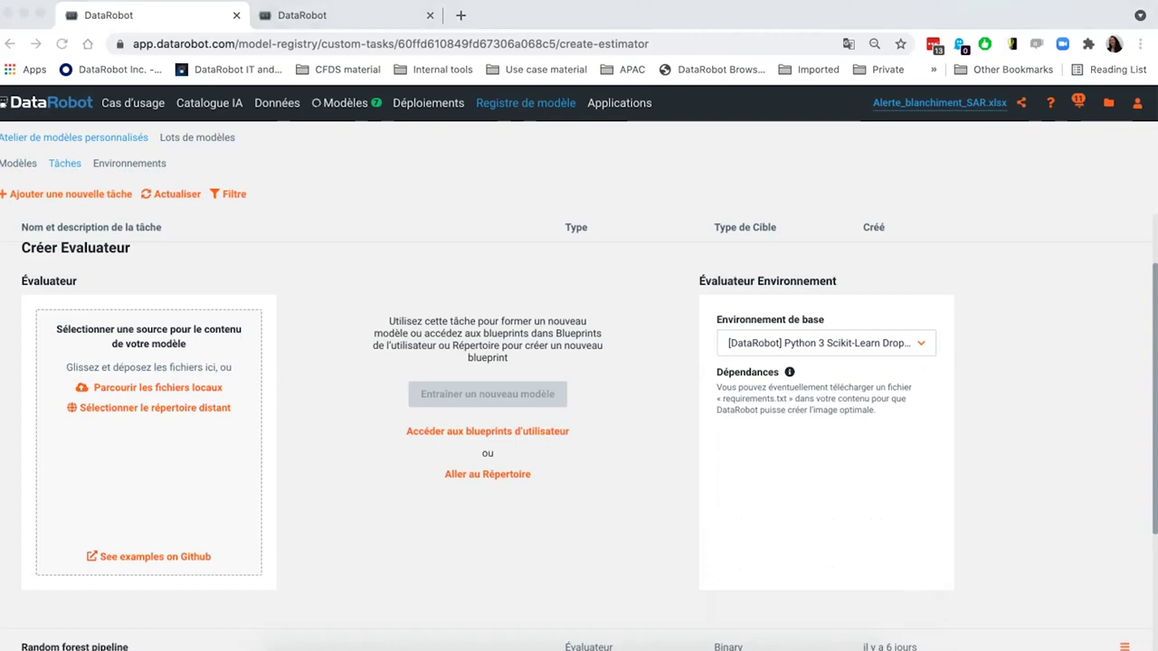
- Upload create_pipeline.py and custom.py as v1.0 content, then open Entraîner un nouveau modèle
left_click_drag(215, 139, 156, 455)
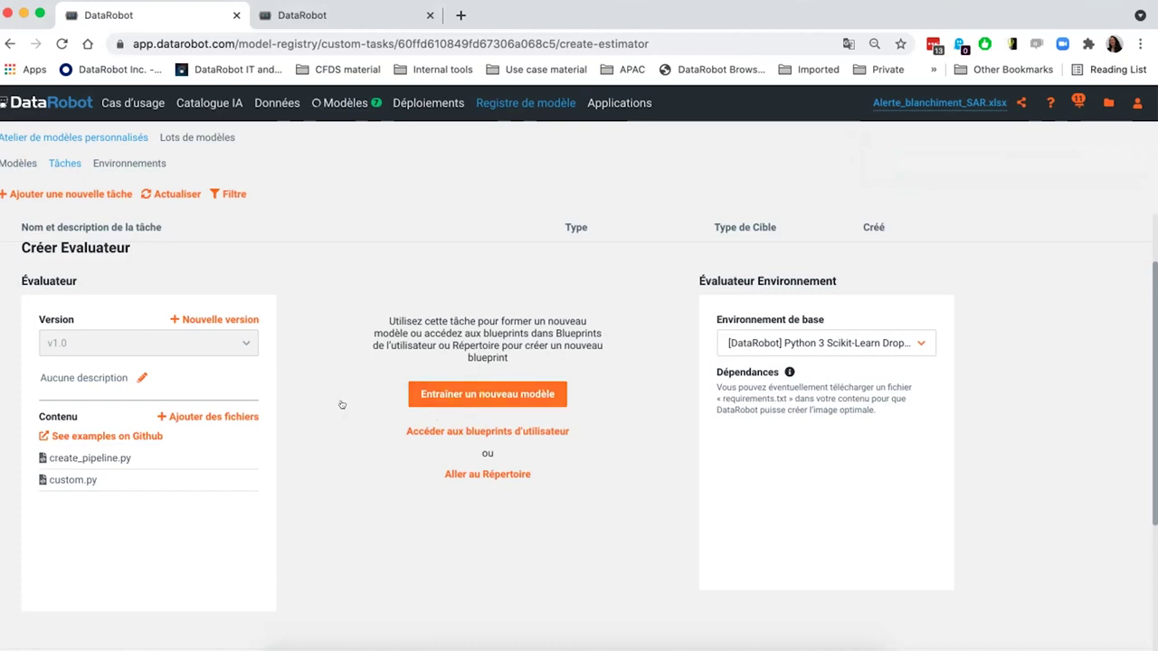
left_click(428, 393)
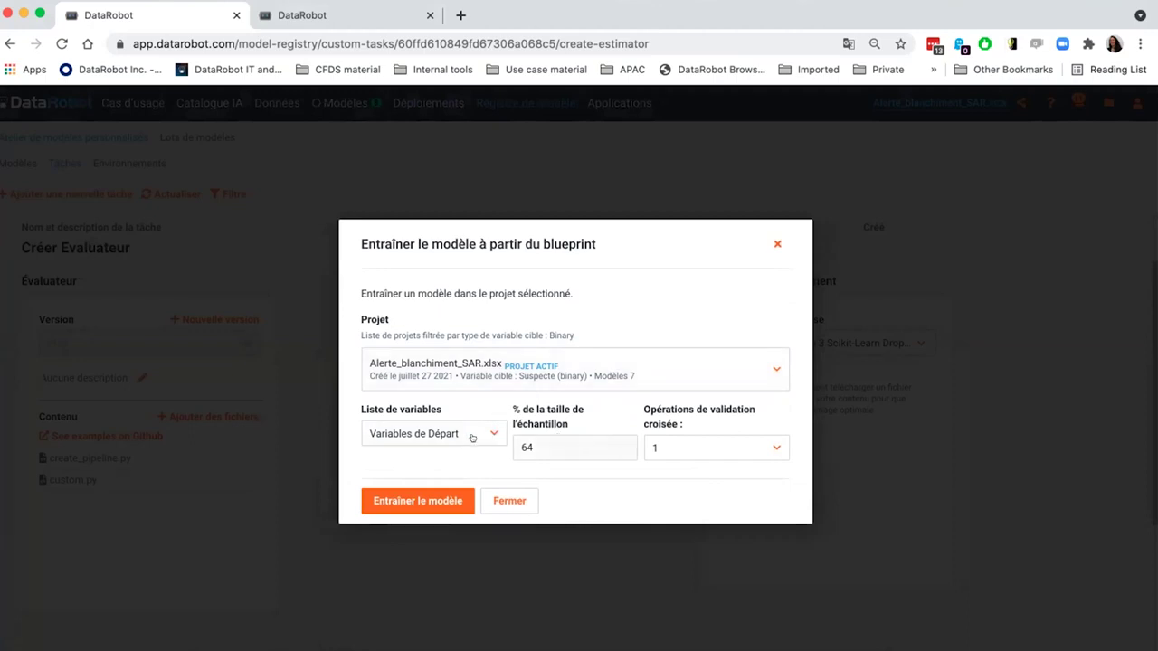
- Train the custom task on Variables Informatives - Leakage Removed, changing the sample size from 64 to 32%
left_click(485, 432)
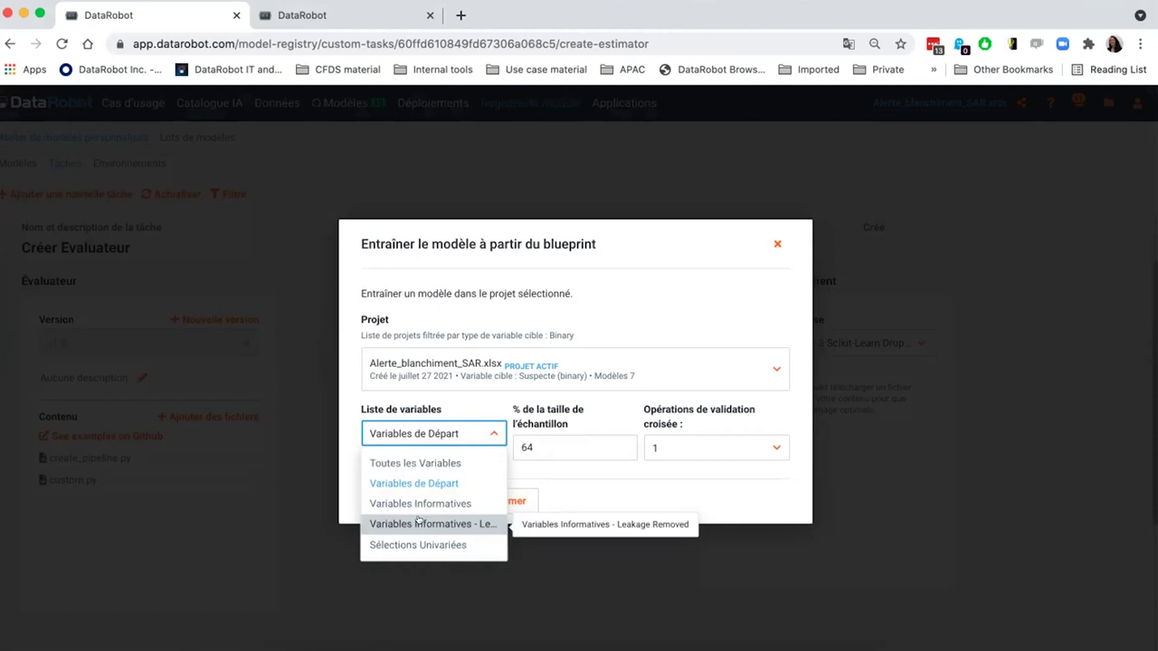
left_click(418, 523)
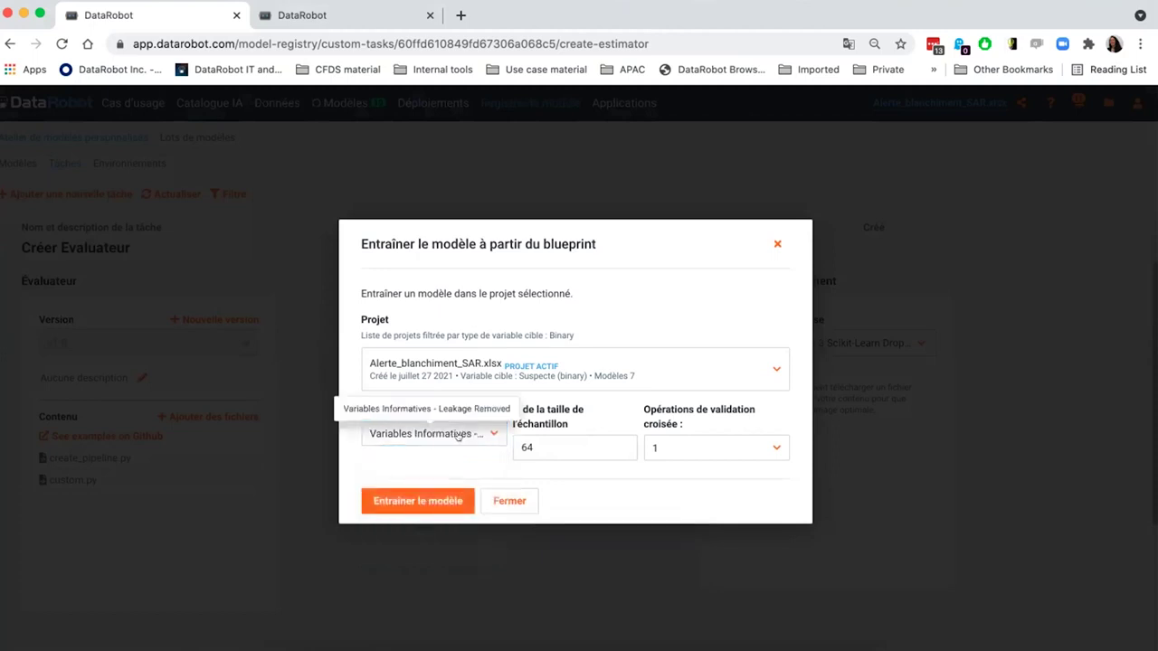
double_click(528, 447)
type("32")
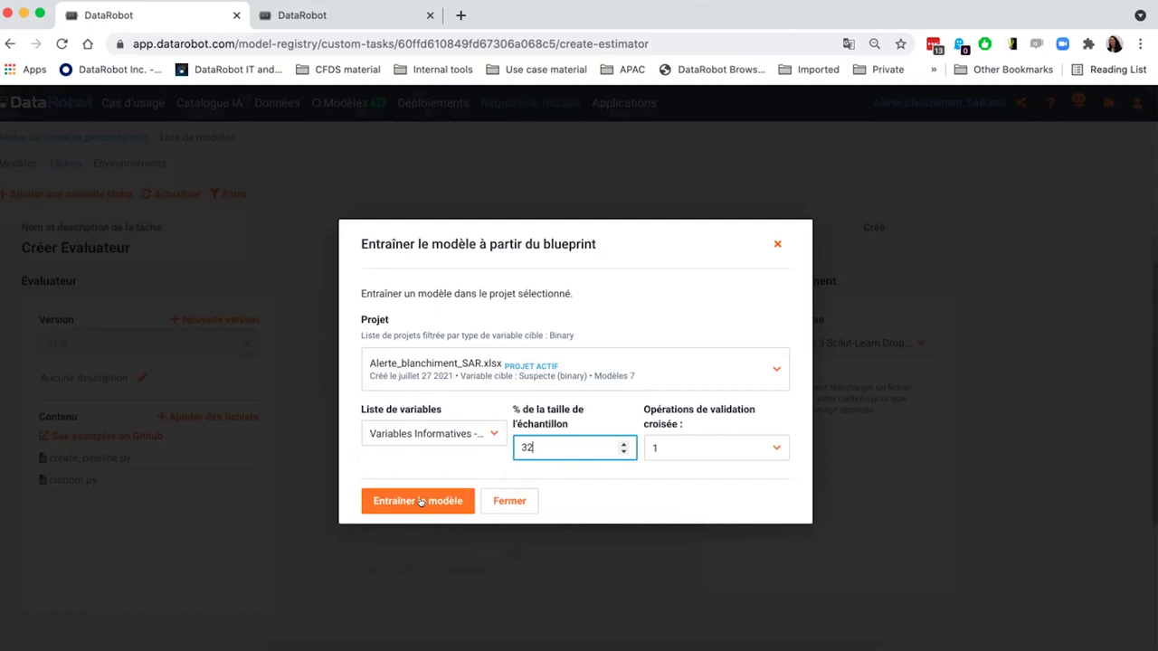
left_click(420, 502)
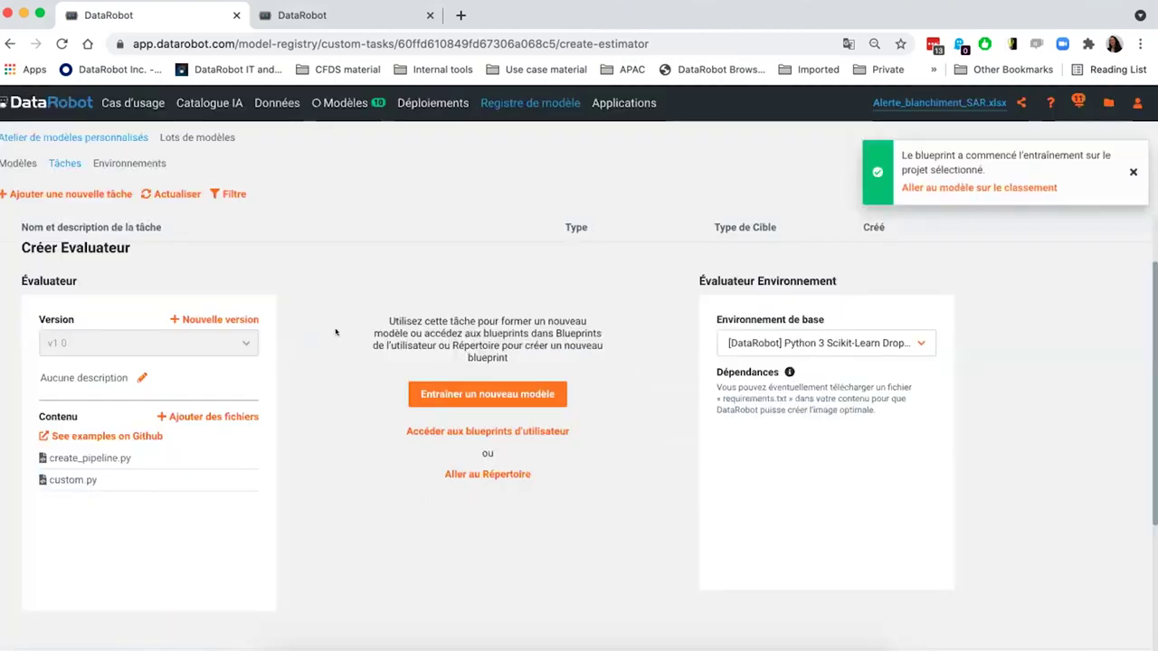
- Star RandomForest Classifier (Gini) on the Modèles leaderboard and open its Blueprint view
left_click(340, 102)
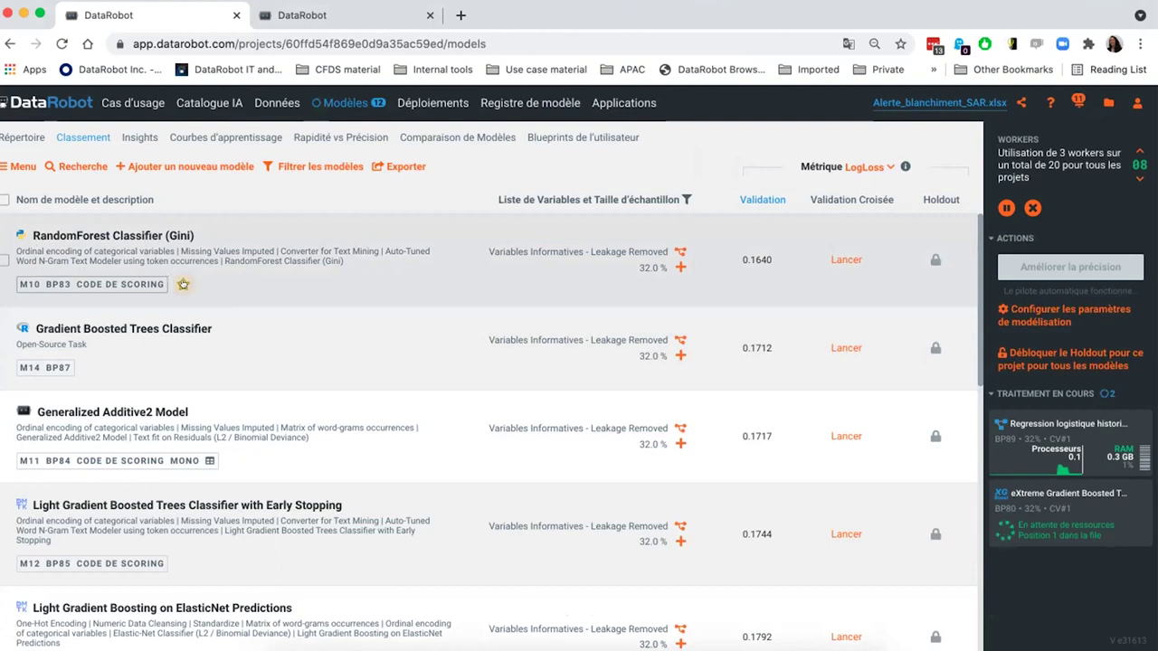
left_click(183, 284)
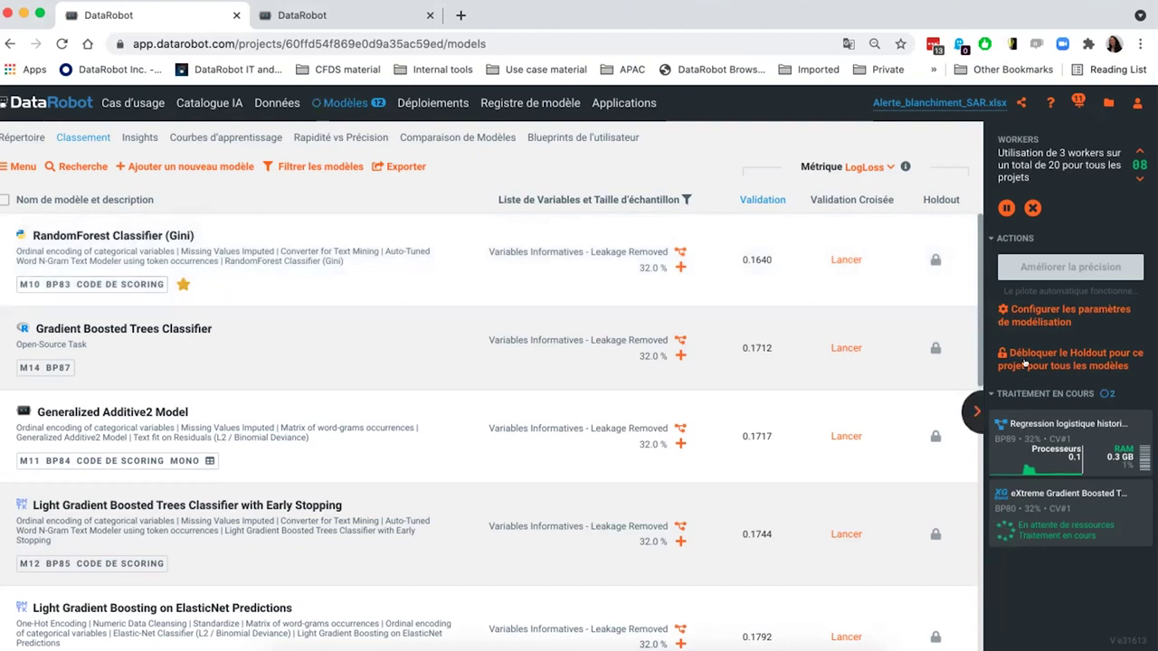
left_click(146, 243)
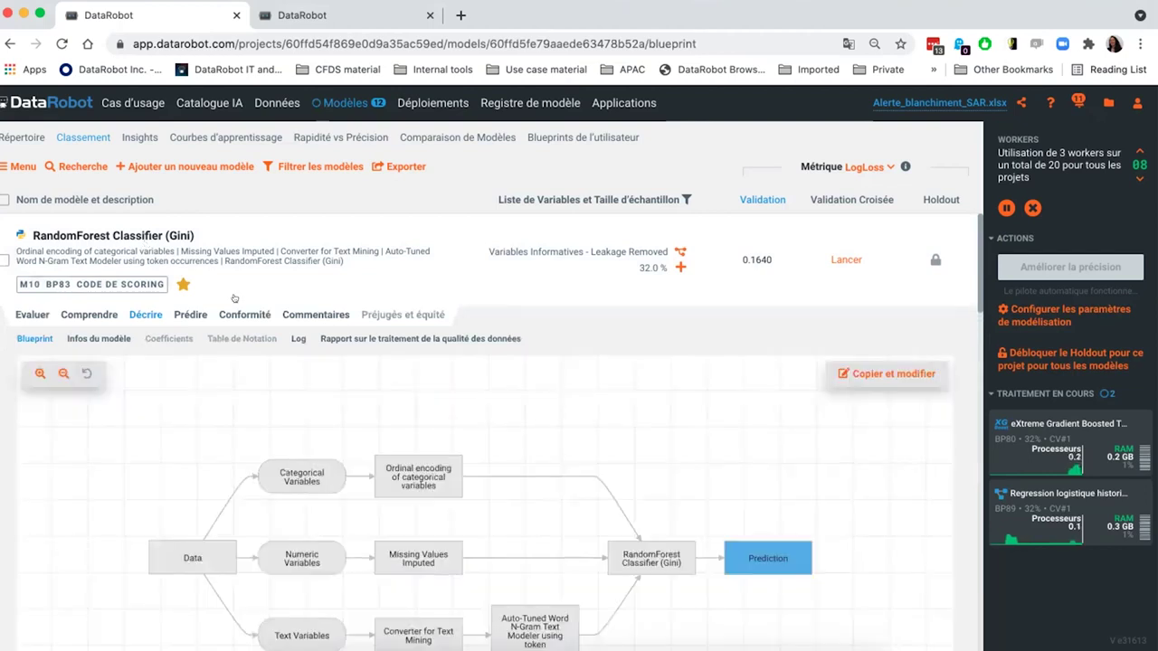
- Use Copier et modifier to open the RandomForest Classifier (Gini) blueprint in the editor
left_click_drag(559, 424, 558, 385)
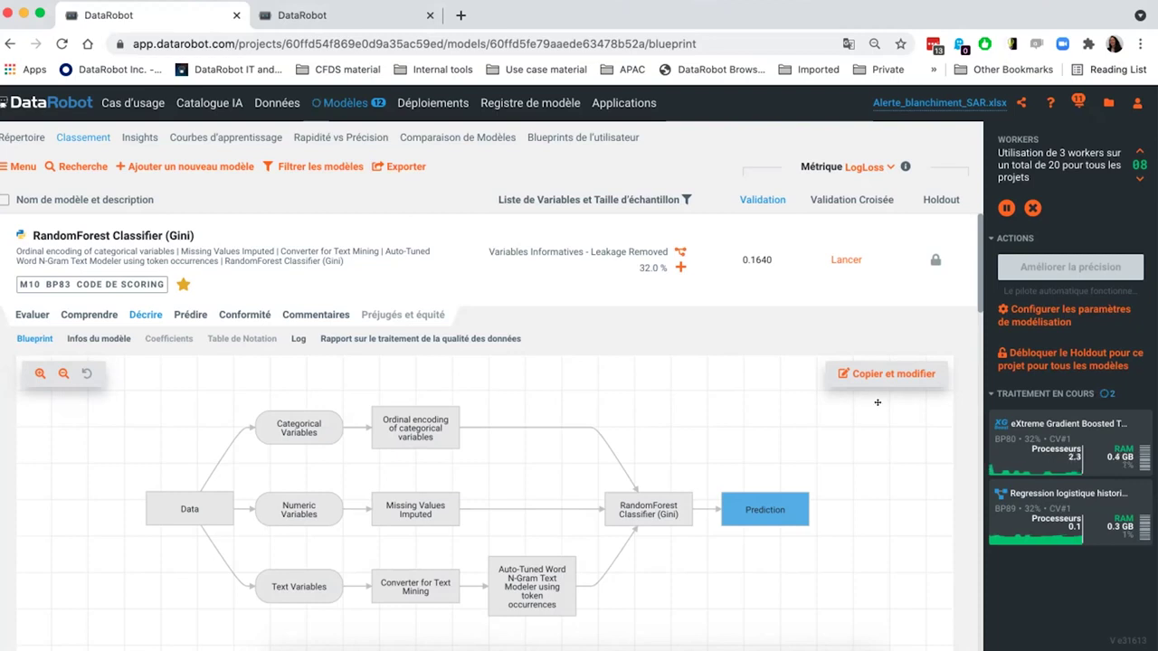
left_click(874, 372)
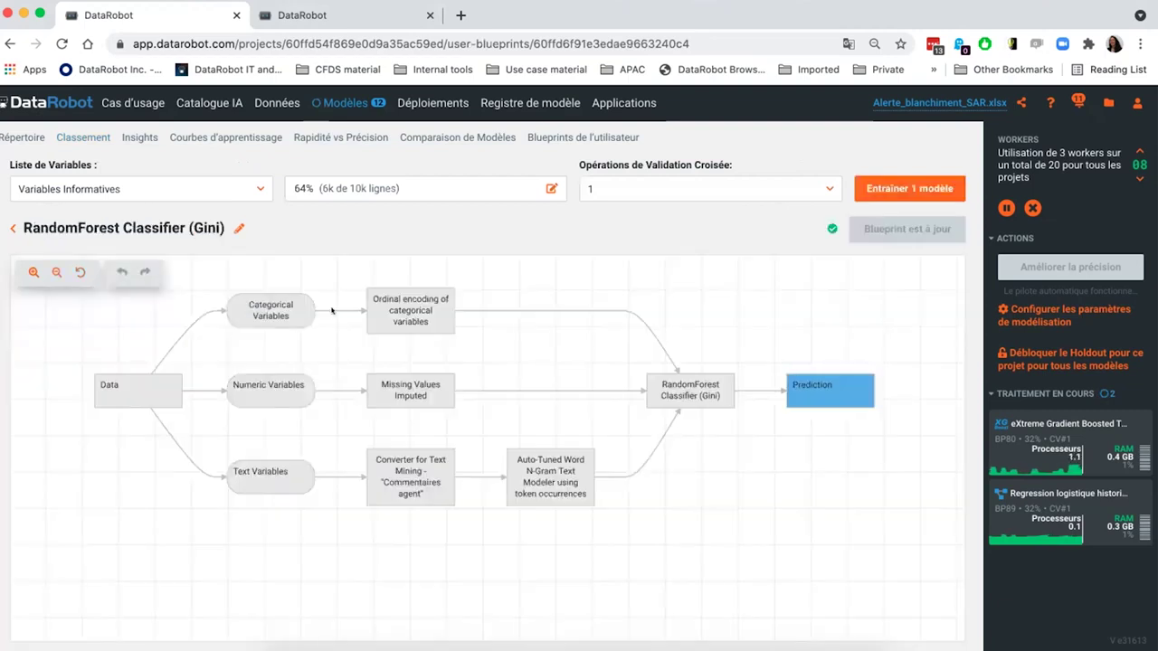
- Rename the blueprint to 'RandomForest Classifier (Gini) custom'
left_click(236, 225)
type("custom")
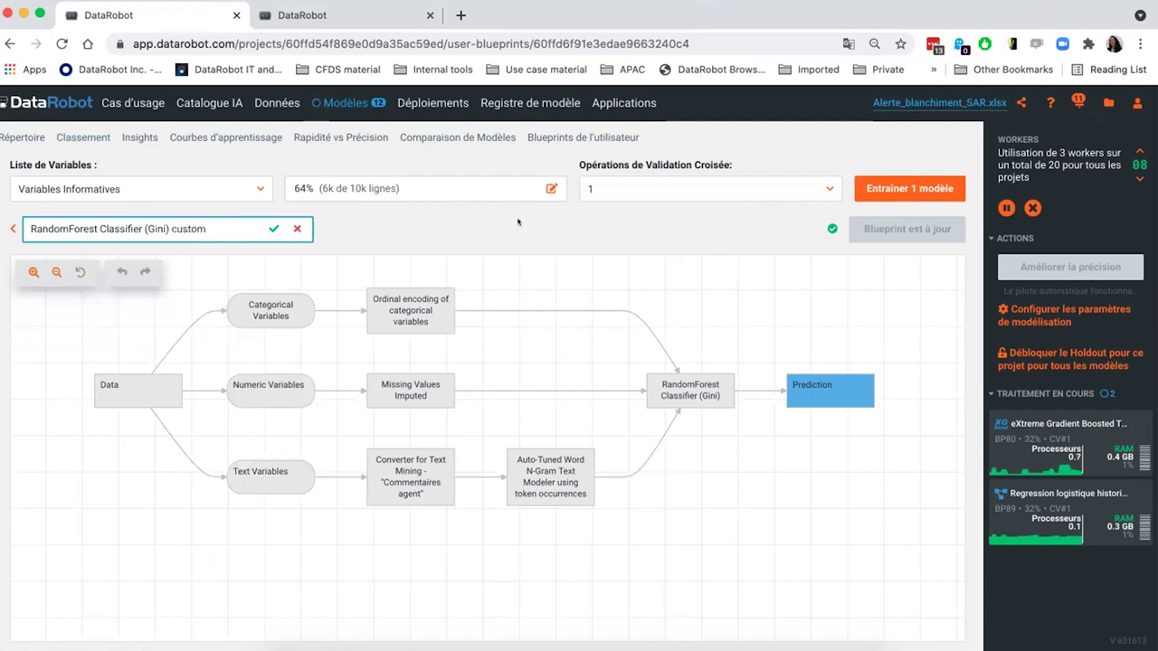
key("Return")
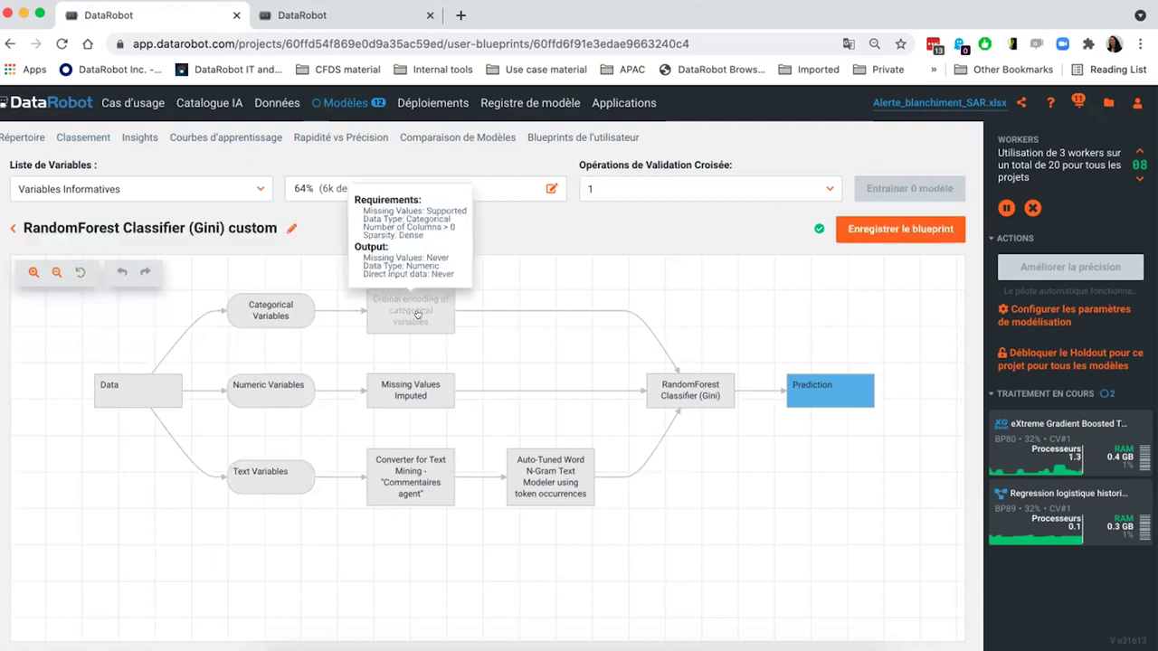
- Replace the Ordinal encoding node with Pre-processing > Categorical > One-Hot Encoding
left_click(417, 314)
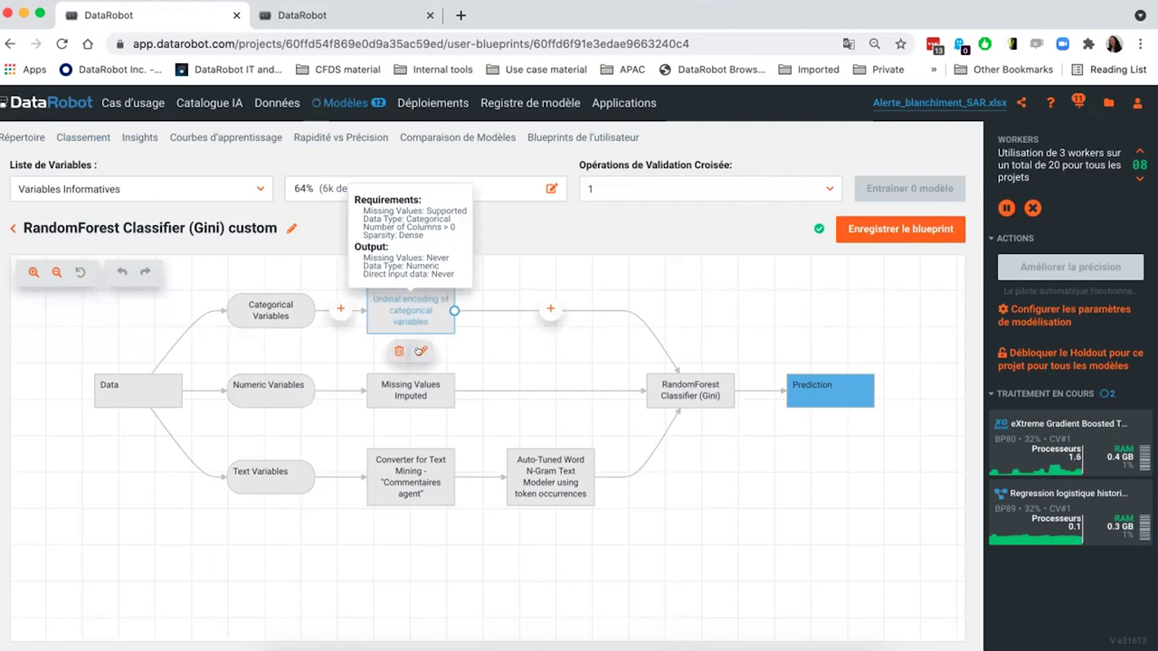
left_click(420, 350)
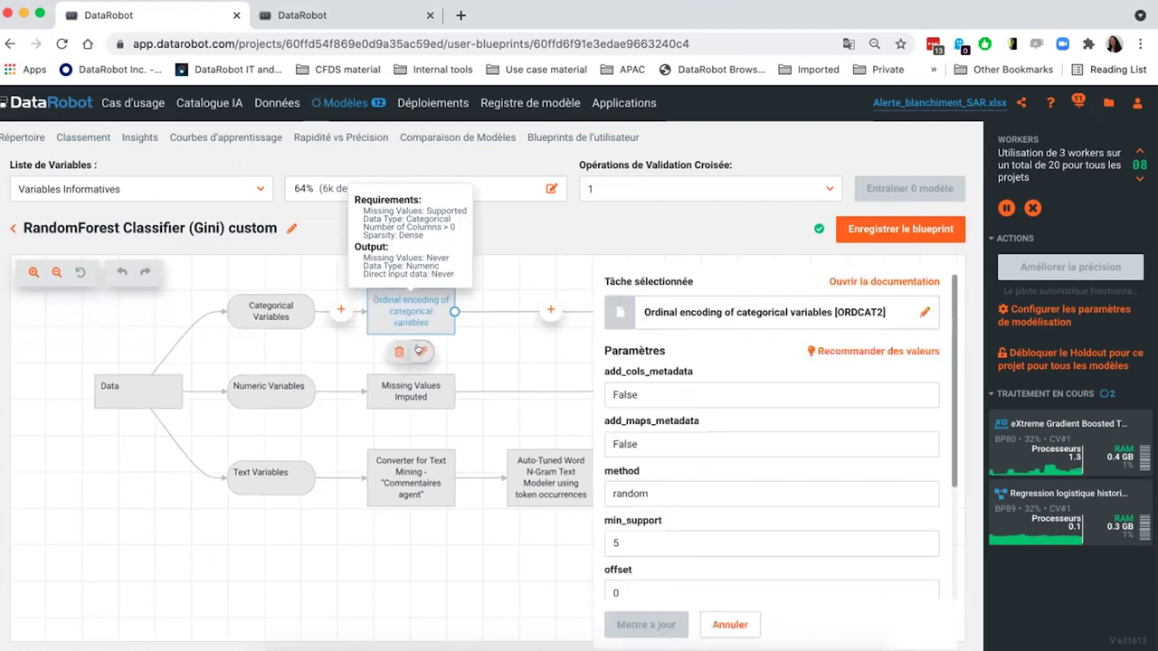
left_click(841, 312)
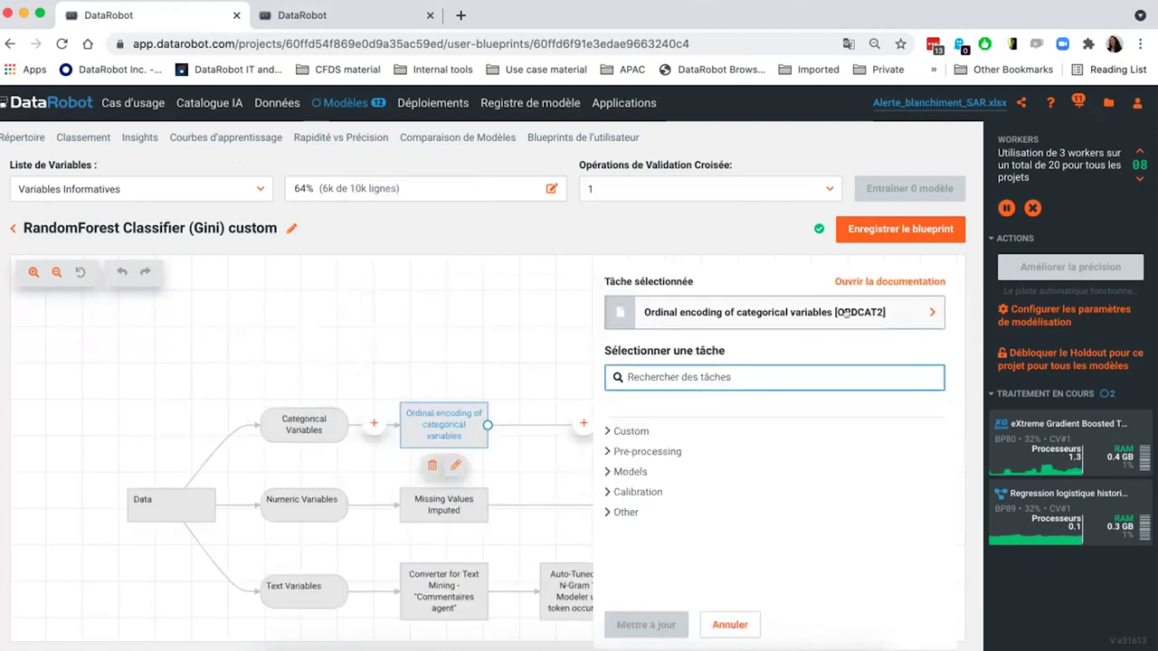
left_click(600, 451)
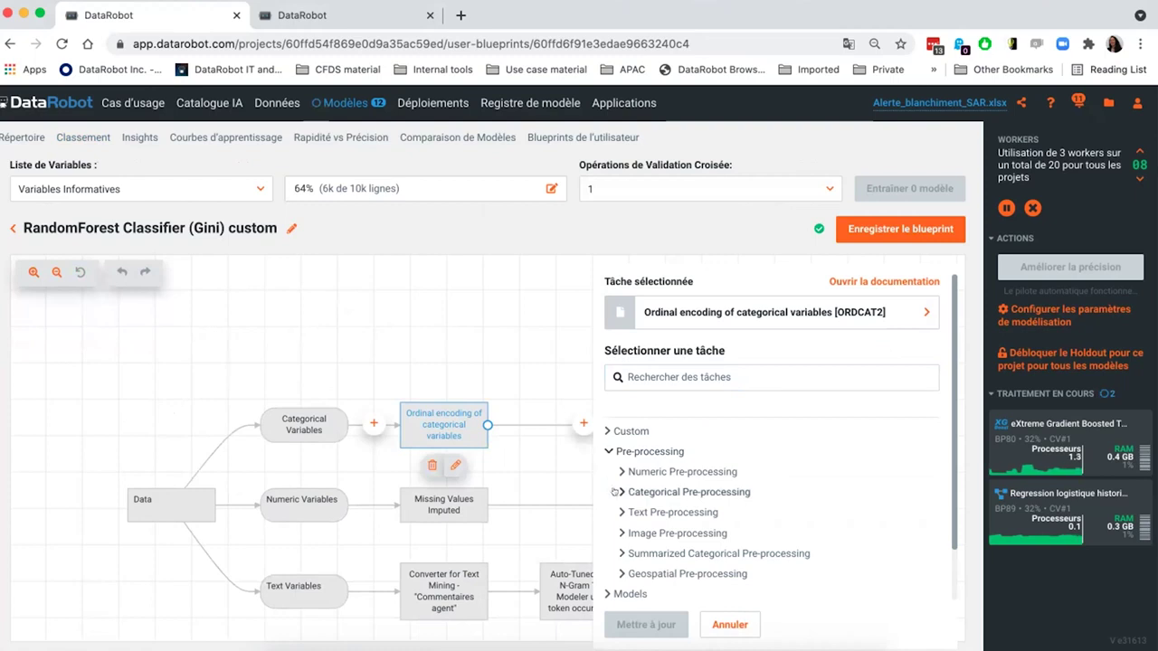
left_click(615, 491)
scroll(687, 524, "down", 2)
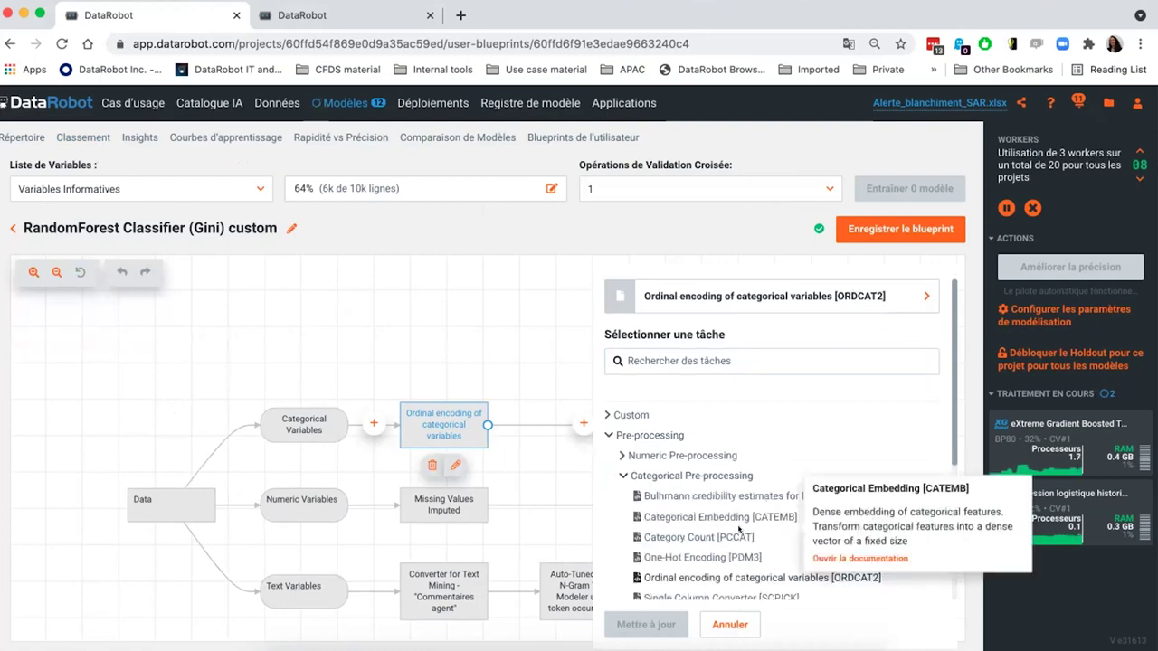
left_click(691, 512)
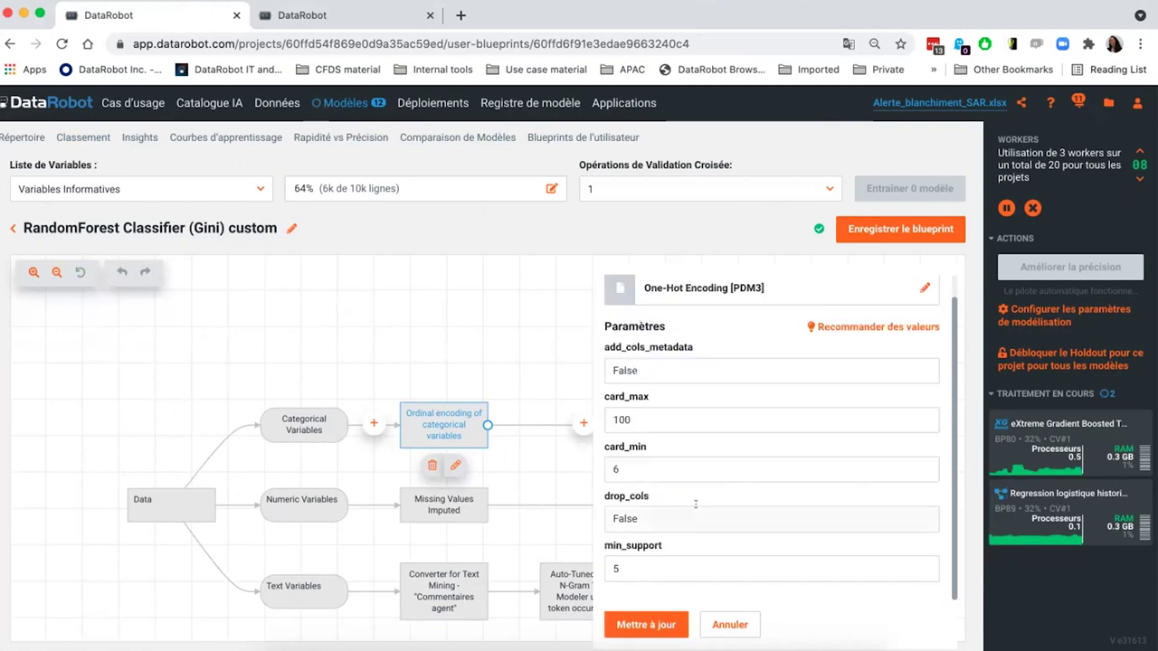
left_click(642, 624)
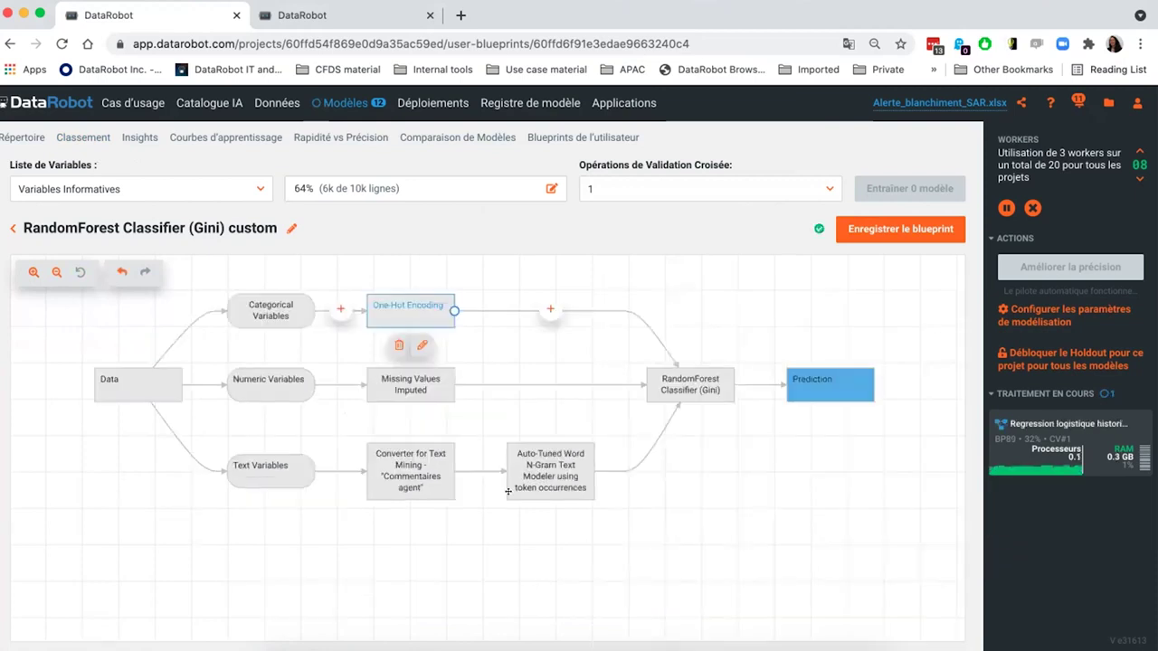
left_click(390, 392)
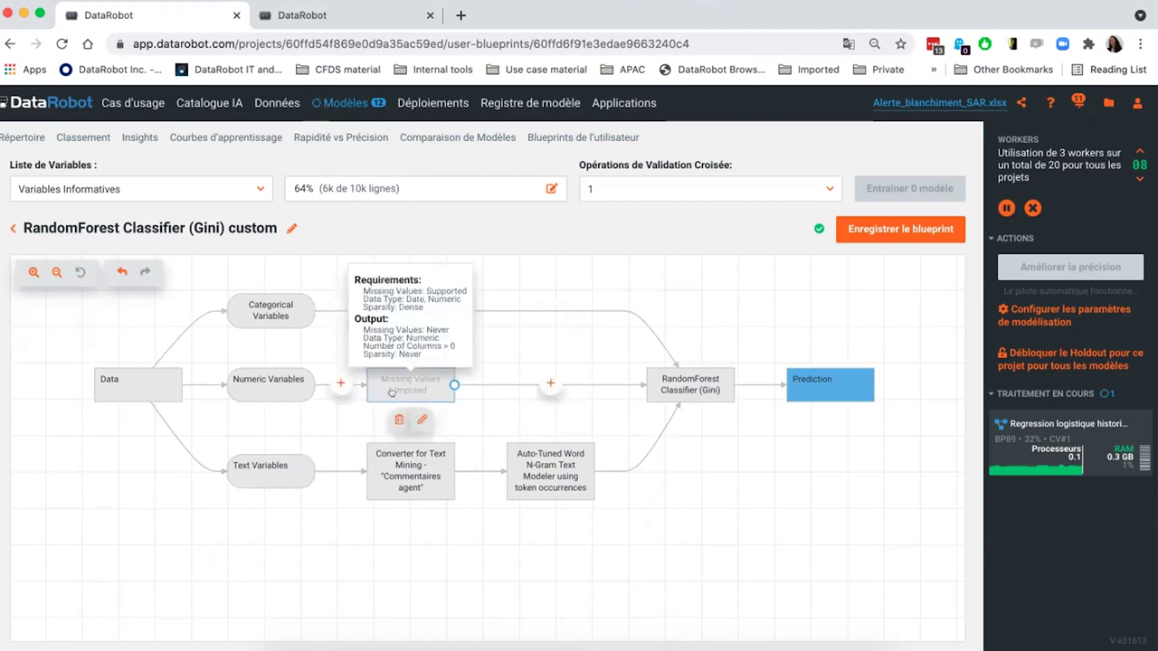
- Insert the Custom missing_values_imputation task before Missing Values Imputed, then save the blueprint
left_click(338, 381)
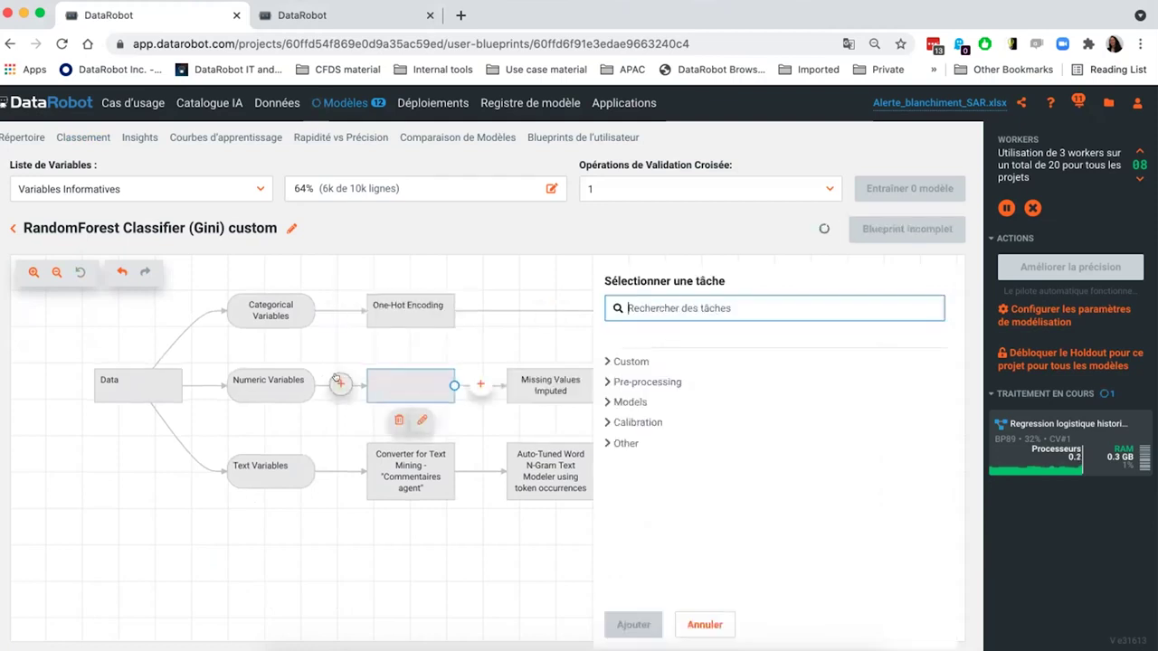
left_click(608, 361)
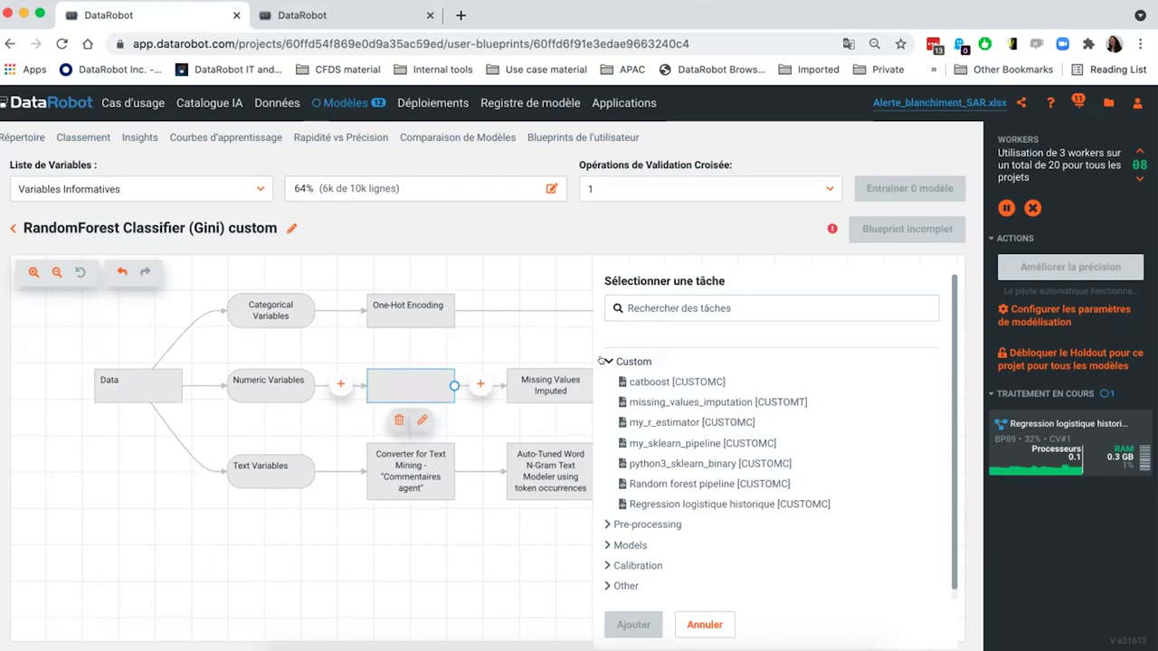
left_click(687, 399)
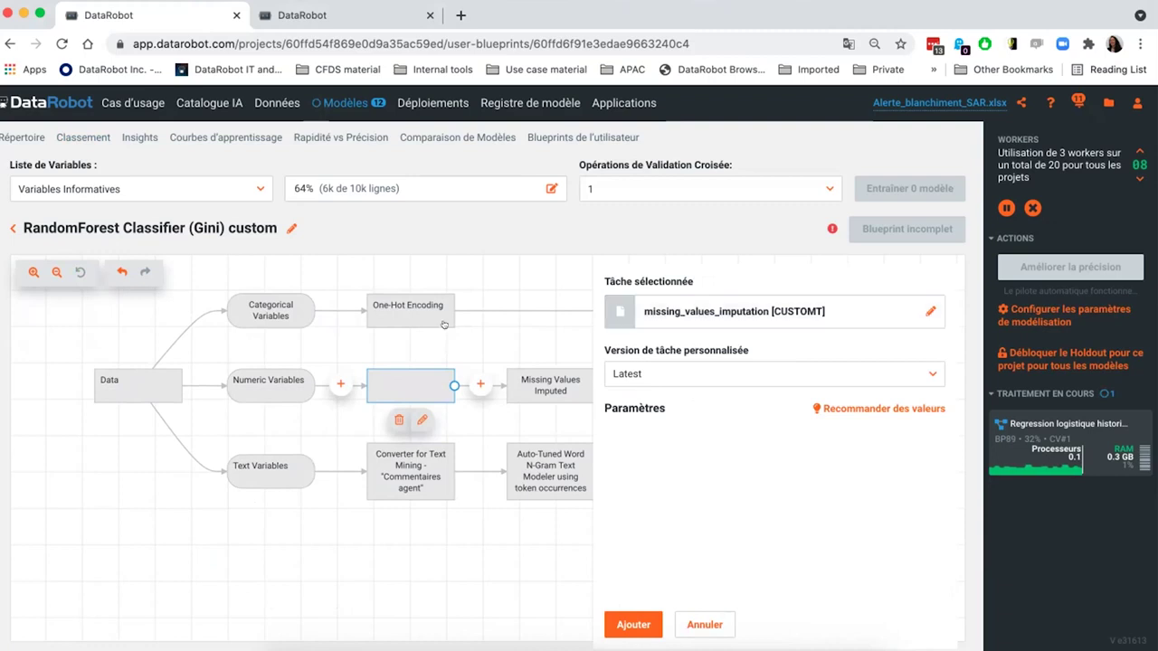
mouse_move(444, 325)
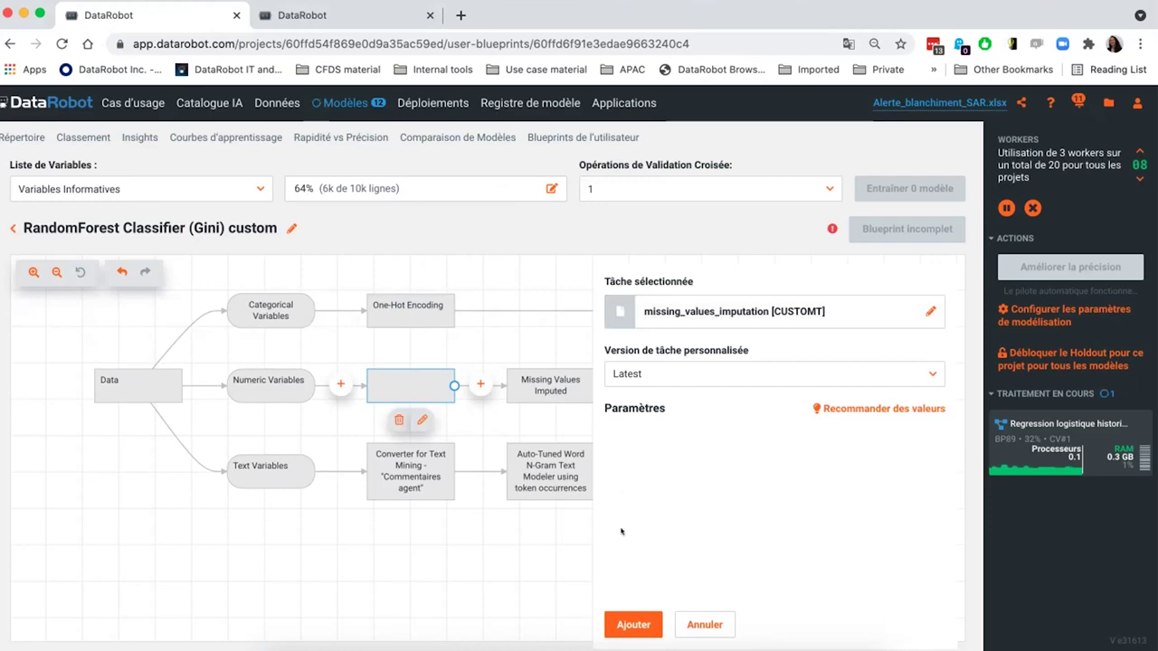
left_click(622, 625)
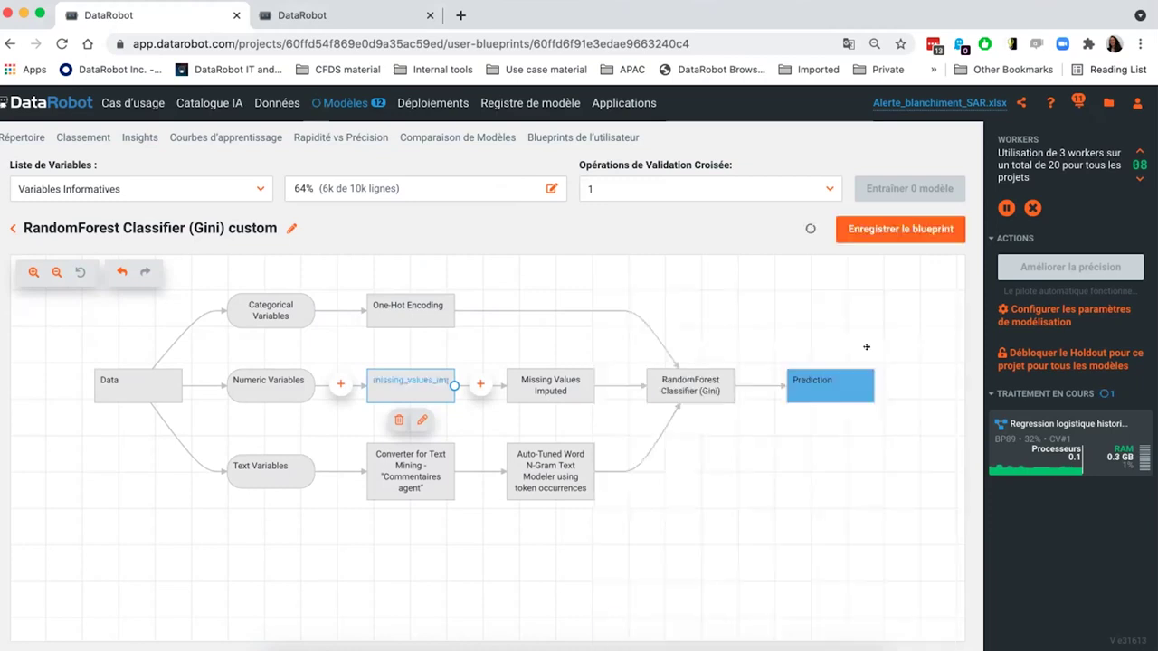
left_click(878, 229)
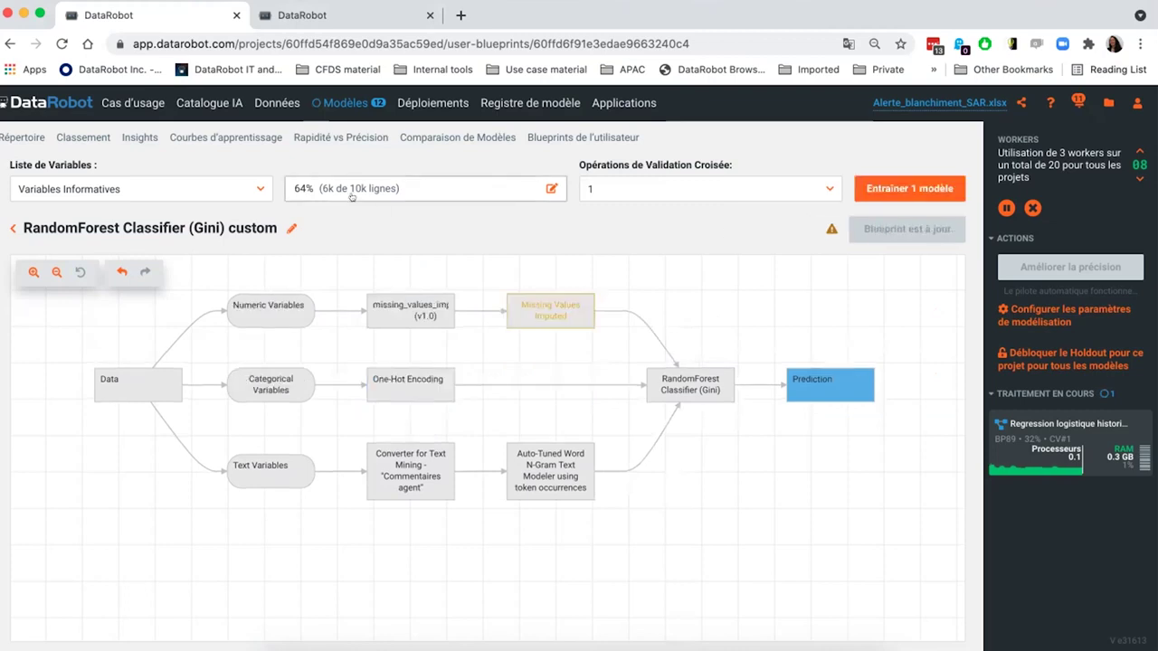
- Train one model on Variables Informatives - Leakage Removed with the Autopilote Étape II (32%) sample
left_click(247, 189)
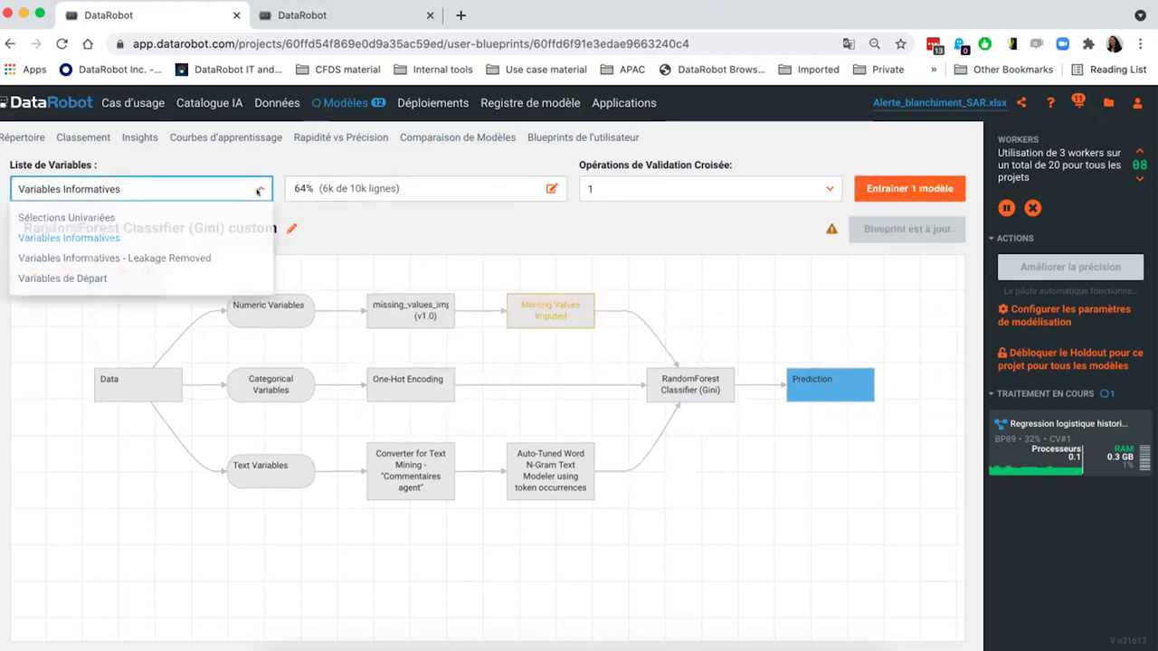
left_click(208, 258)
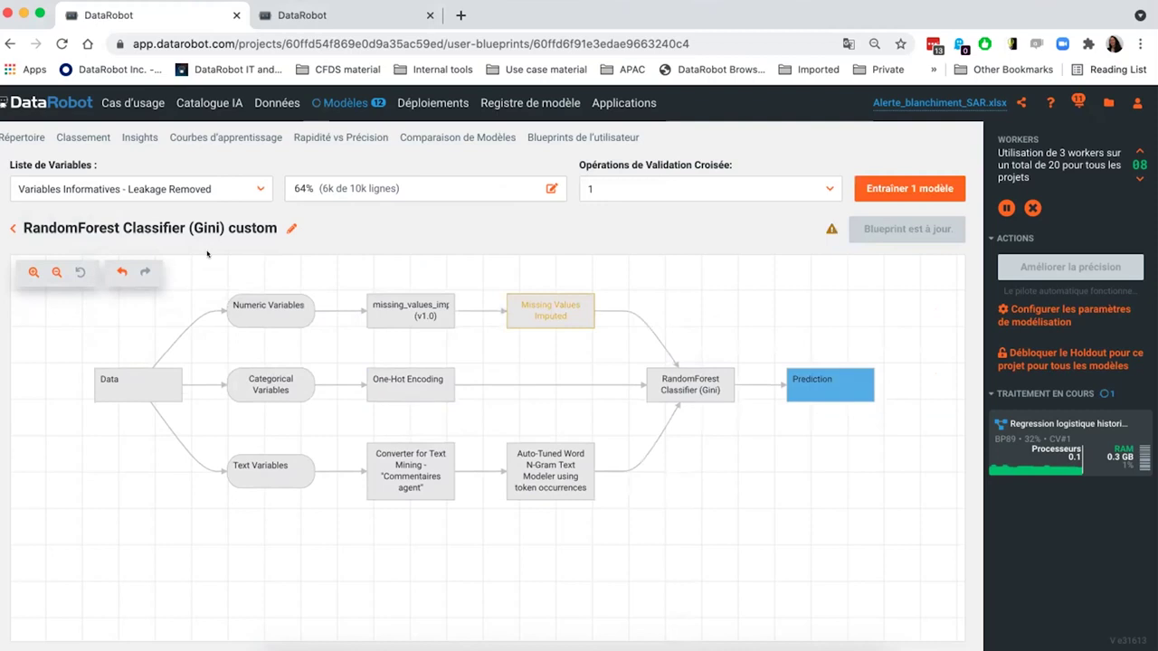
left_click(360, 185)
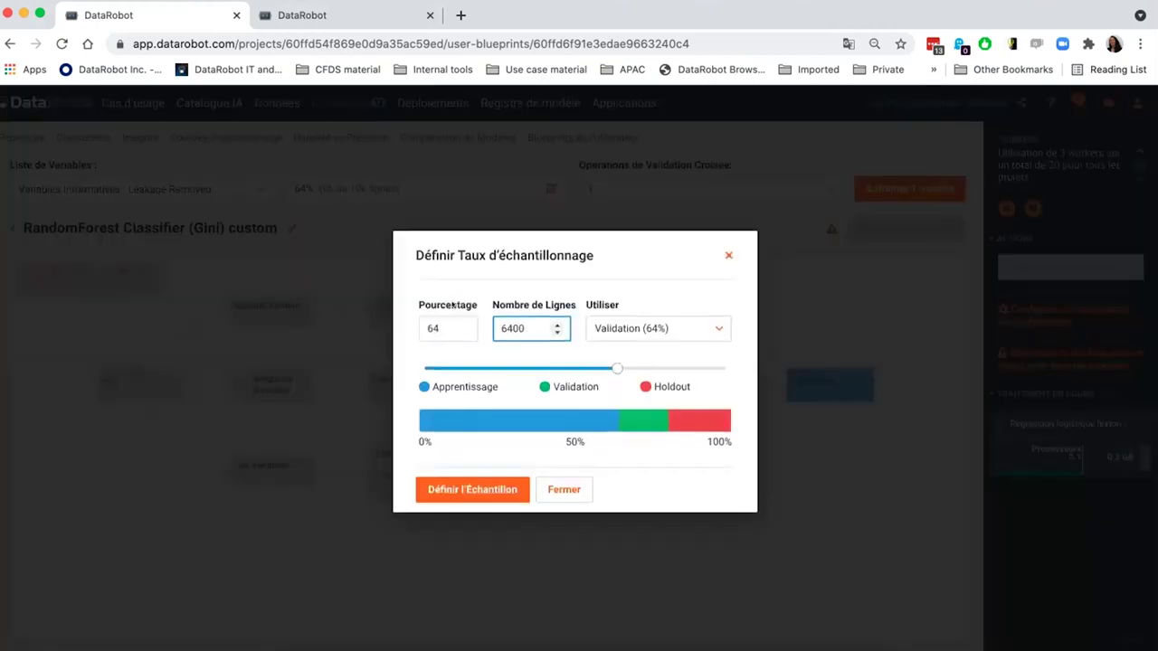
left_click(609, 331)
left_click(650, 419)
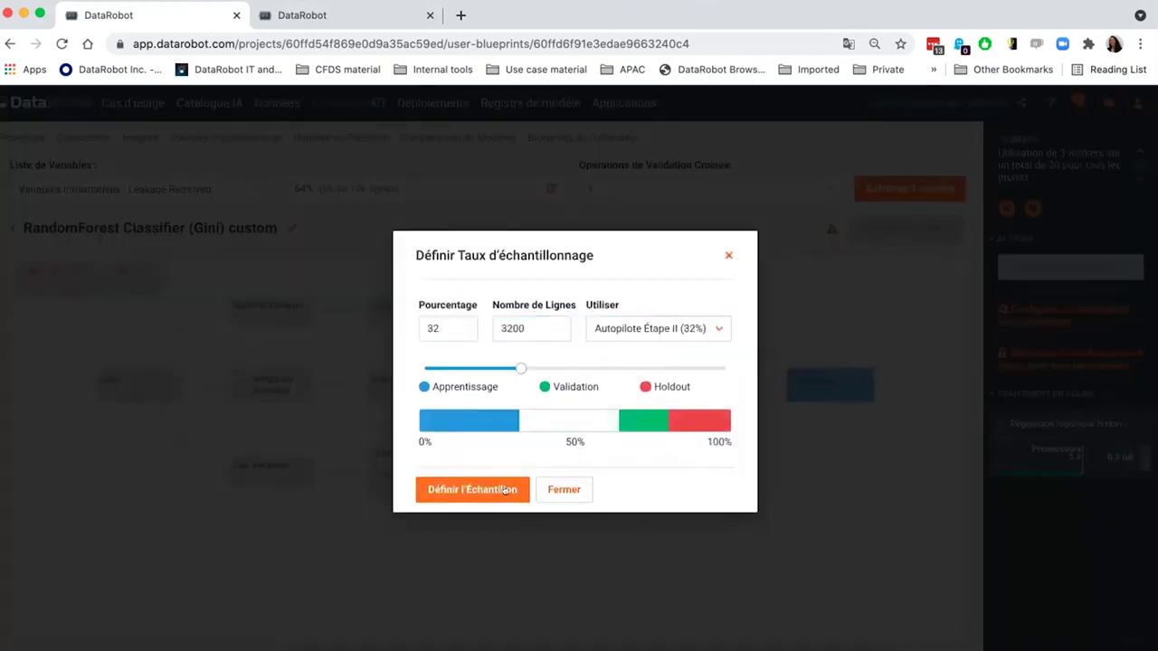
left_click(472, 489)
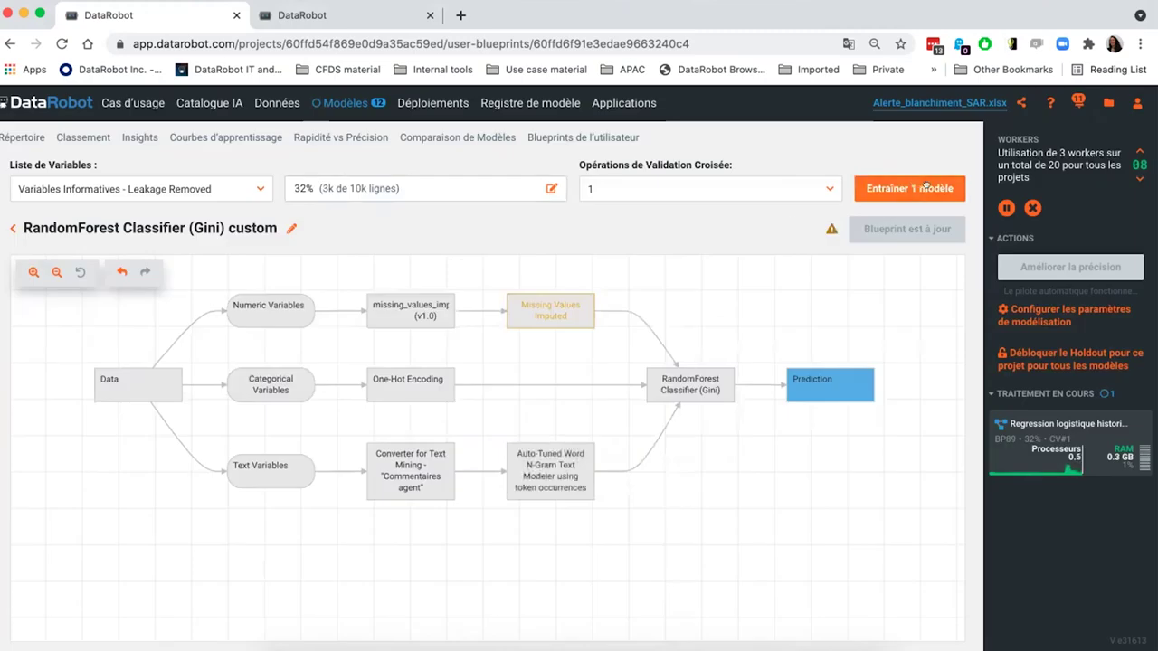
left_click(924, 184)
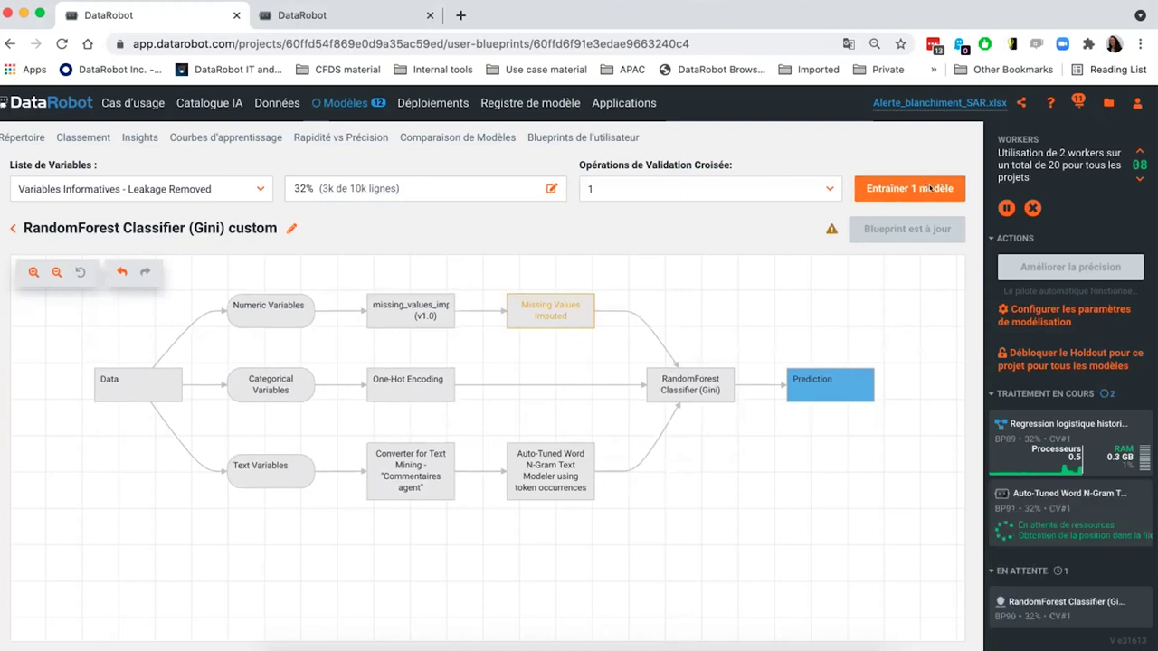
left_click(82, 137)
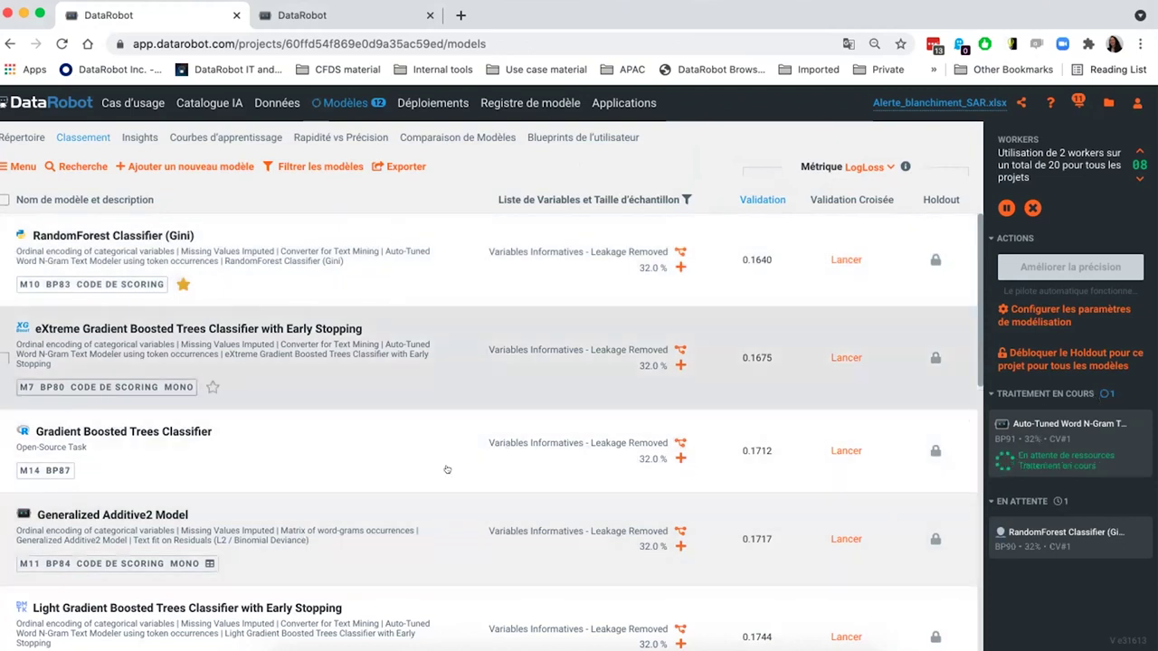
- Find Regression logistique historique (v1.0) on the Classement leaderboard and open its blueprint
scroll(362, 434, "down", 3)
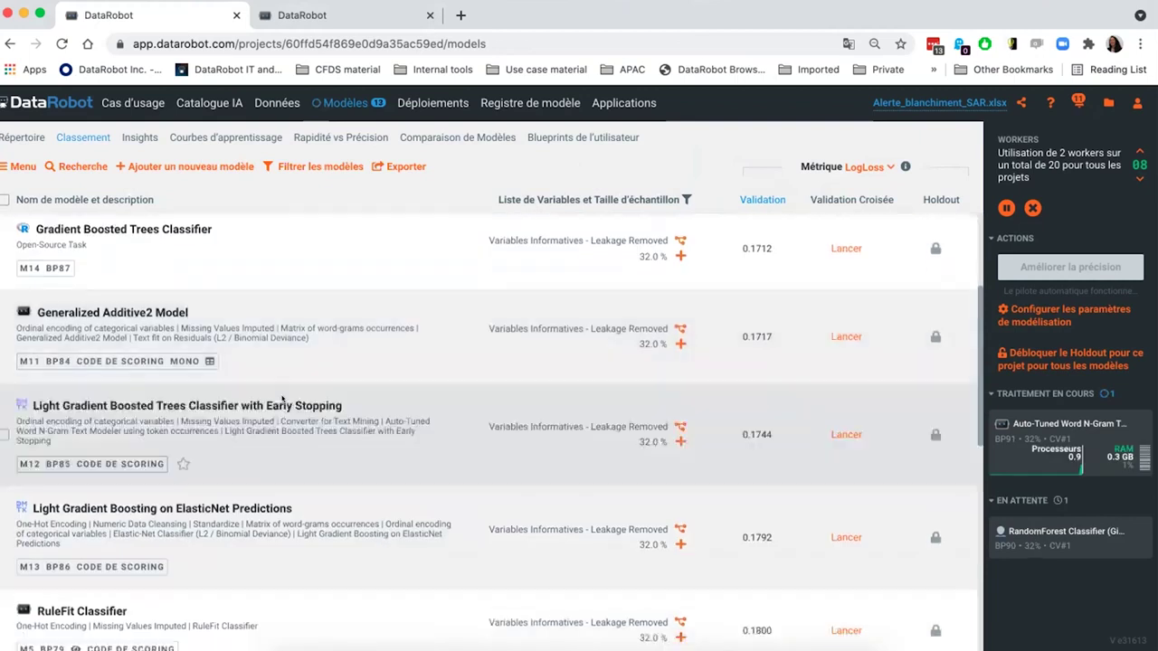
scroll(281, 398, "down", 8)
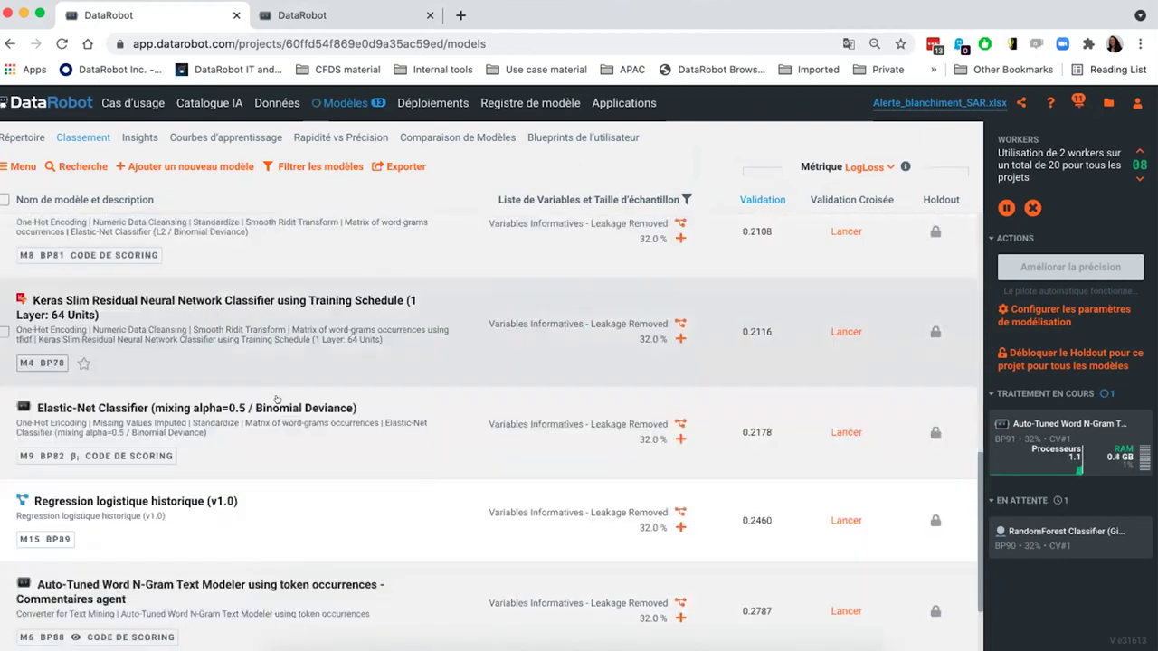
scroll(277, 398, "down", 2)
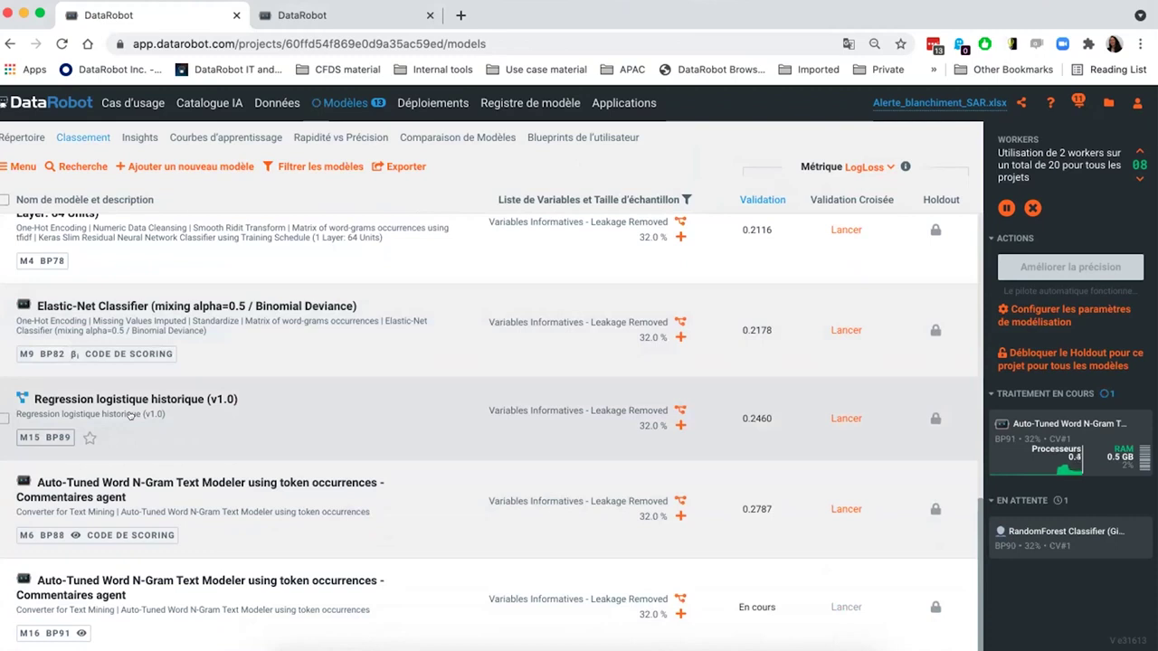
scroll(130, 414, "up", 1)
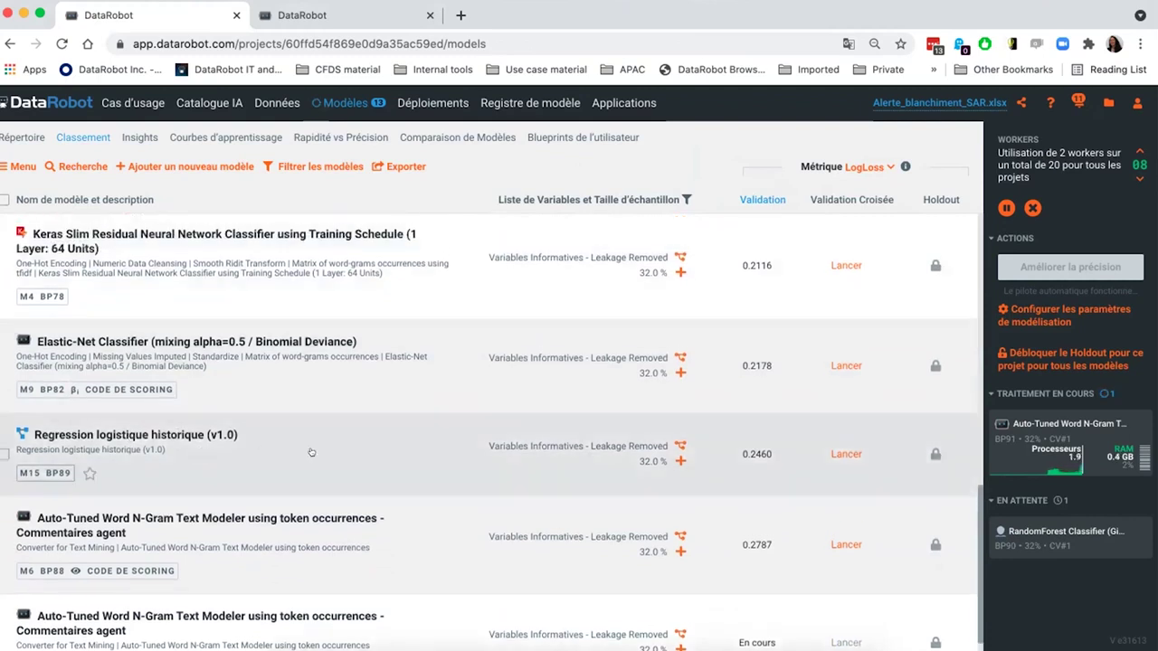
scroll(311, 452, "up", 10)
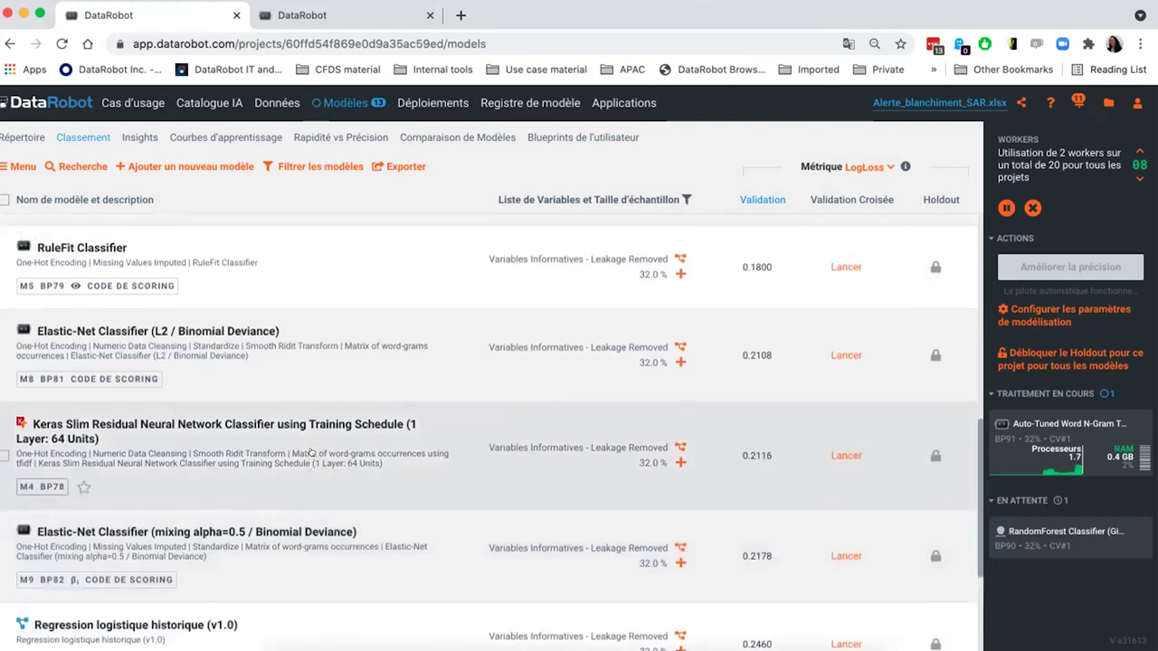
scroll(311, 452, "up", 8)
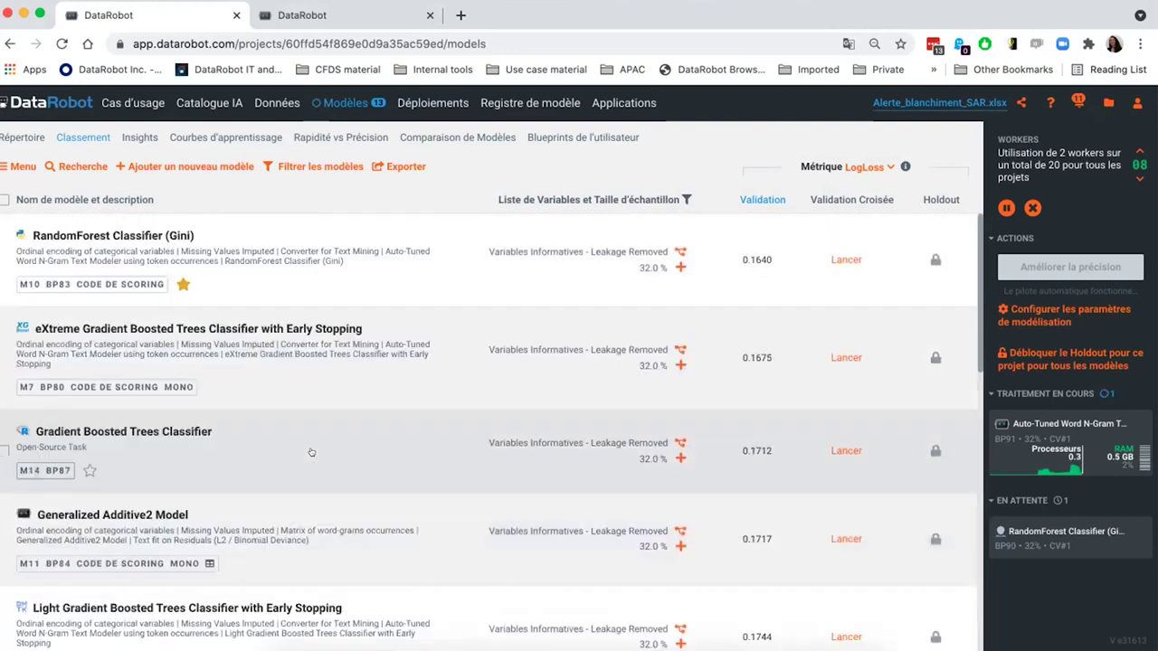
scroll(311, 452, "down", 15)
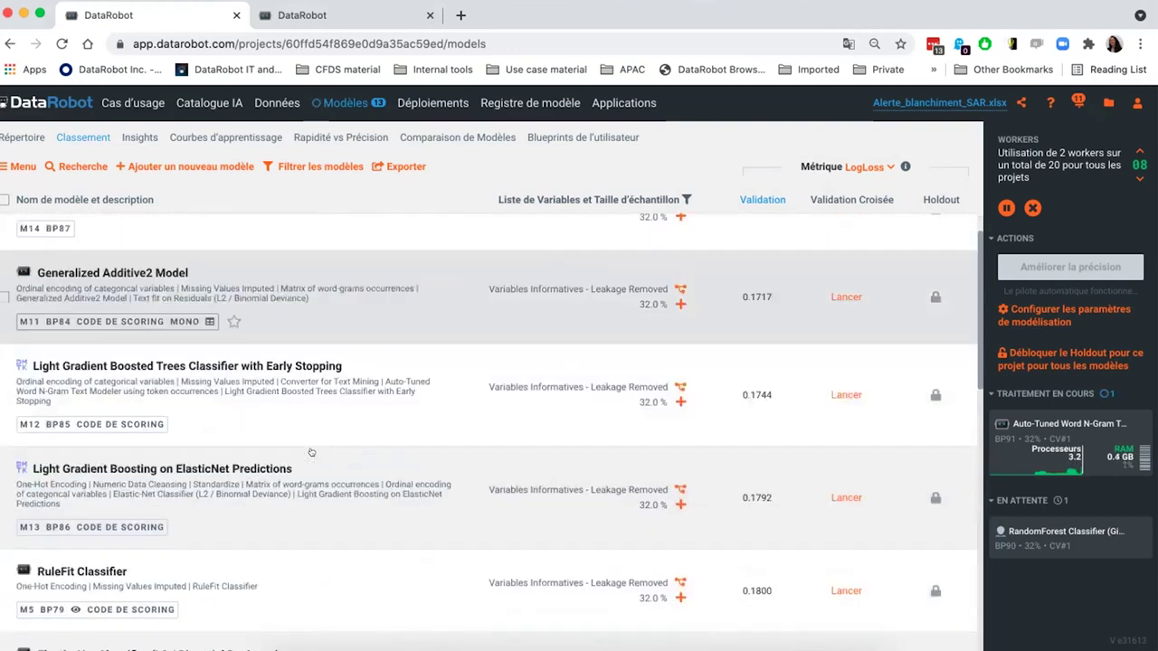
scroll(296, 452, "down", 1)
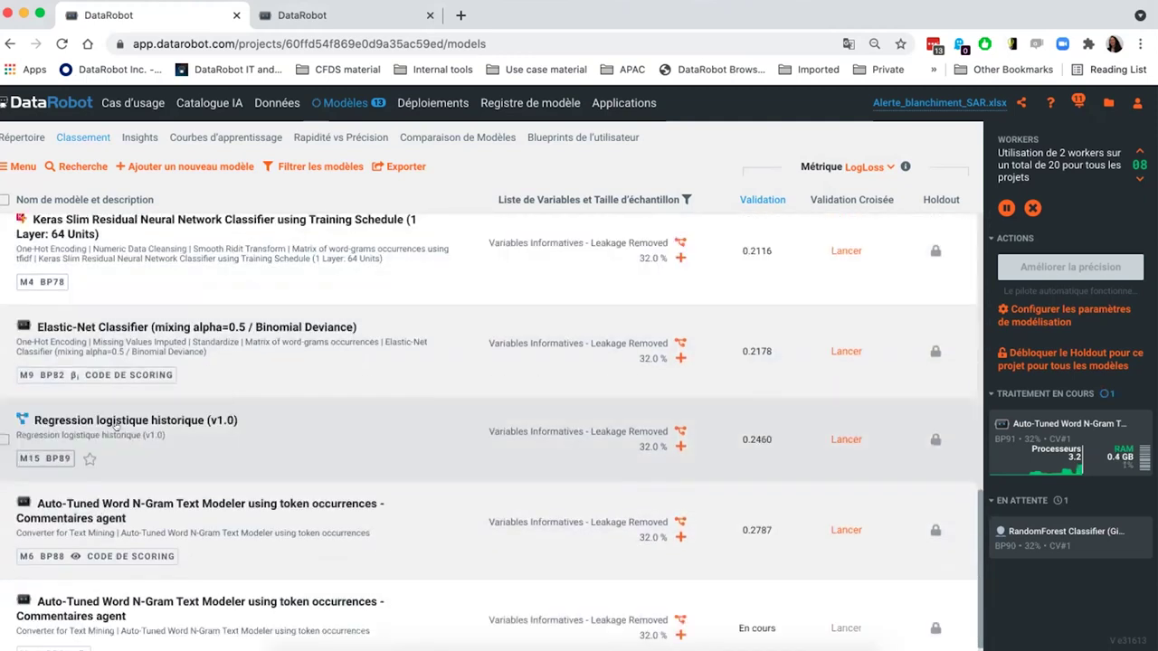
left_click(168, 427)
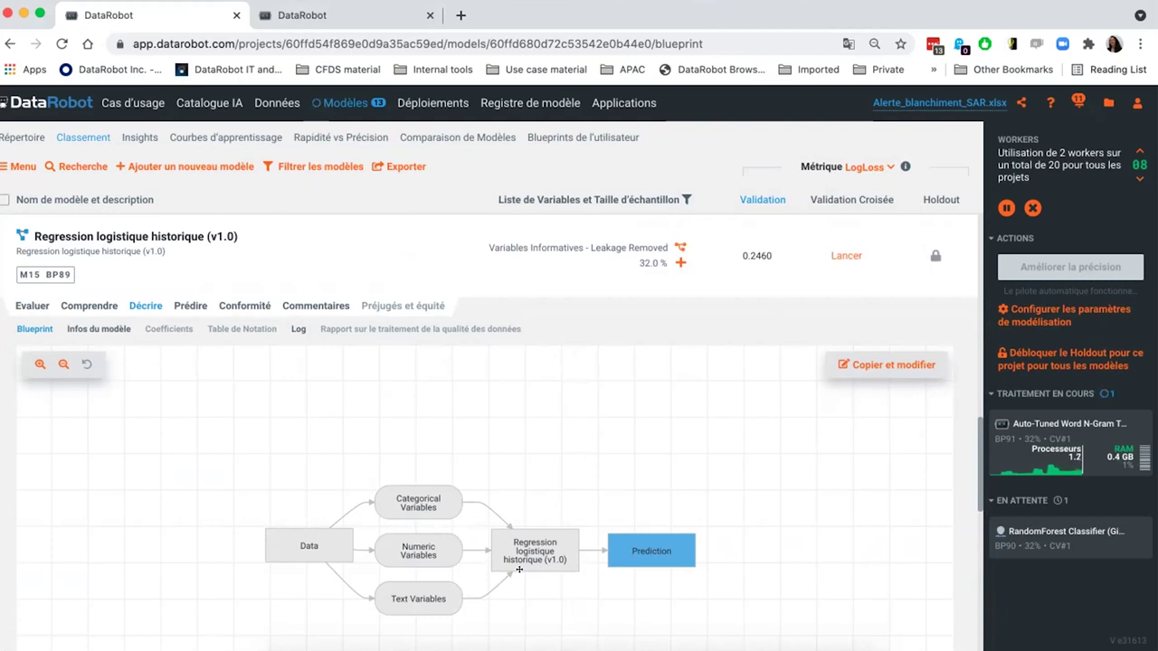
- Use Copier et modifier to open the Regression logistique historique blueprint in the editor
left_click(868, 371)
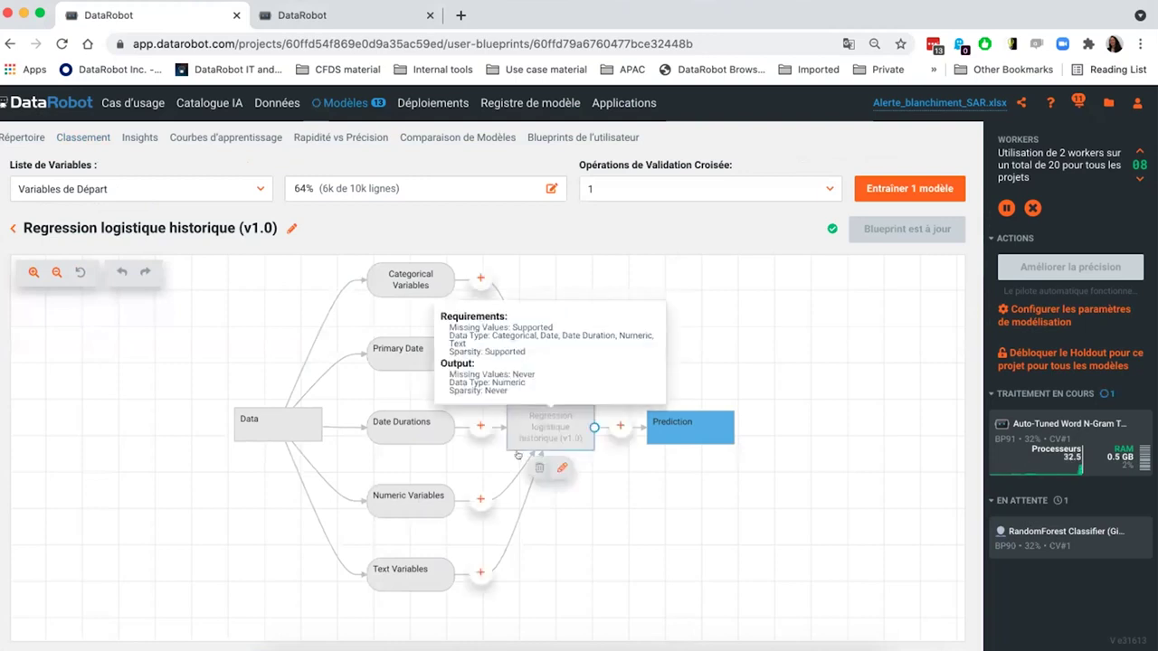
- Insert the Custom missing_values_imputation task on the Numeric Variables path
left_click(542, 439)
left_click(480, 501)
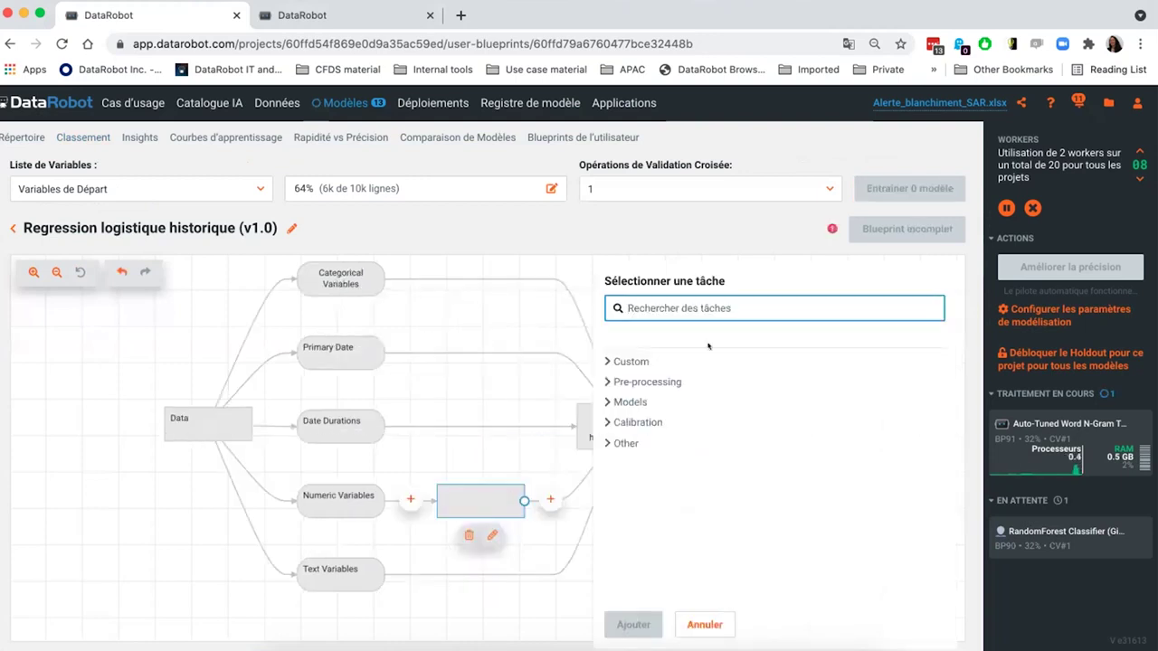
left_click(599, 361)
left_click(621, 408)
left_click(632, 625)
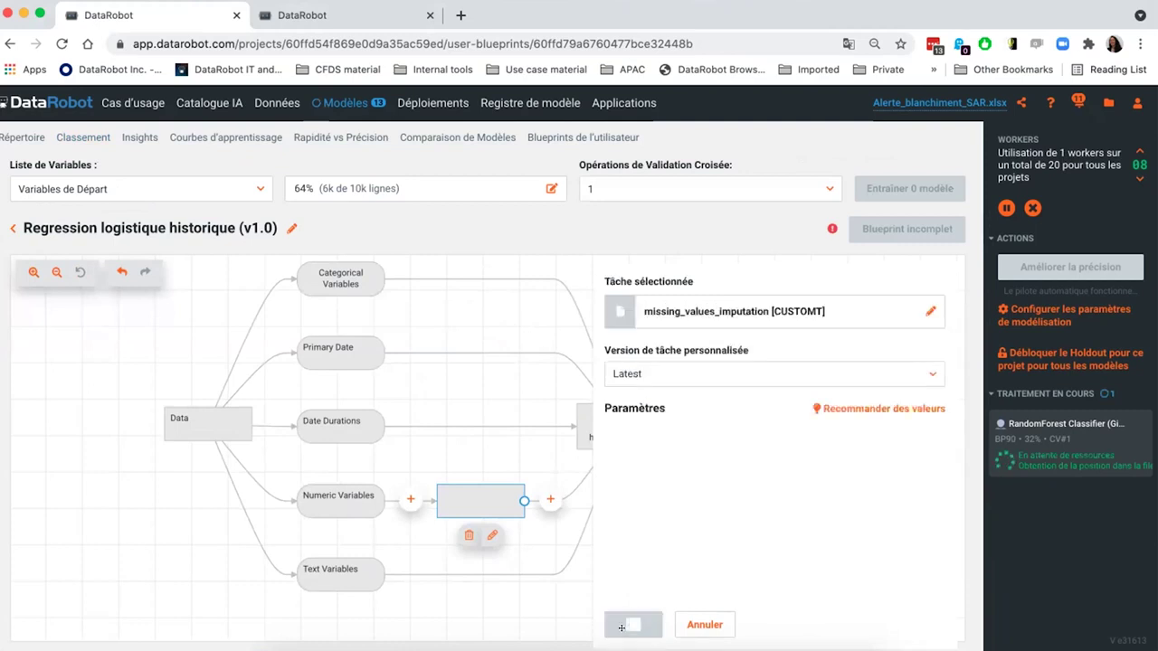
- Rename the blueprint to 'Regression logistique historique (v1.0) custon'
left_click(291, 228)
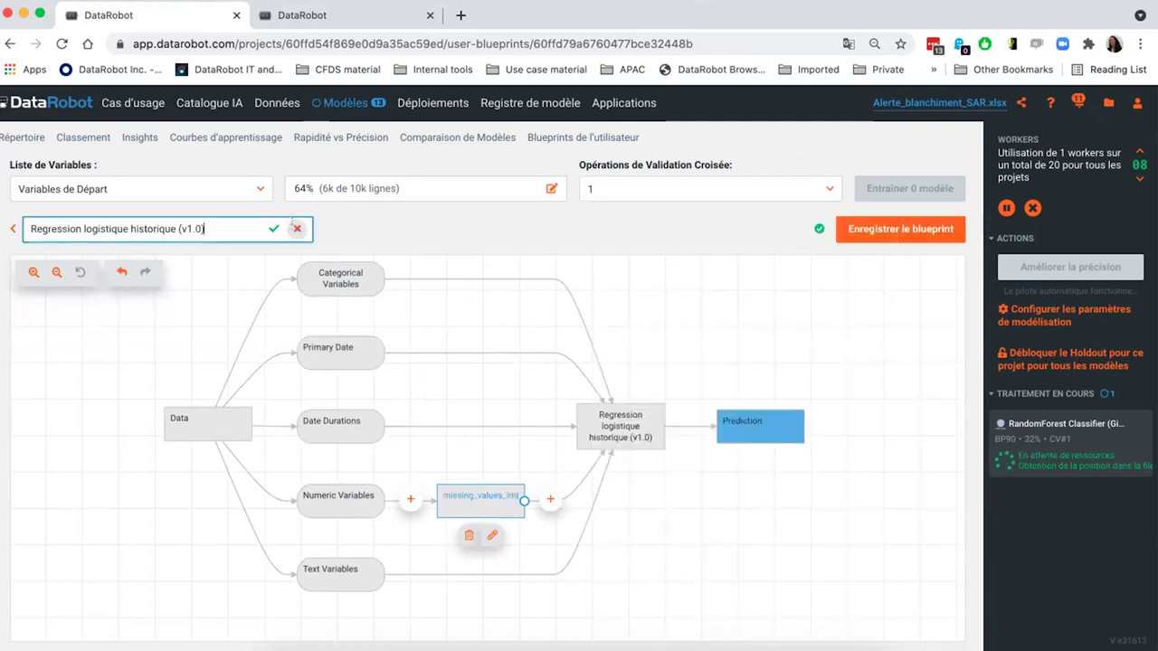
type("custon")
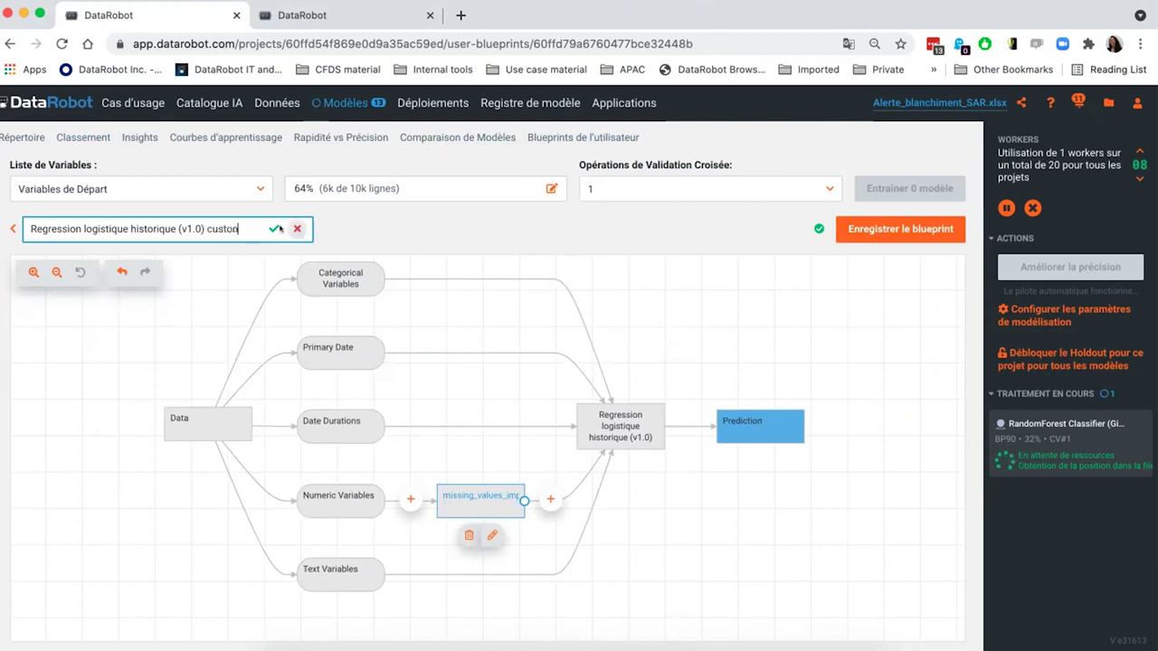
key("Return")
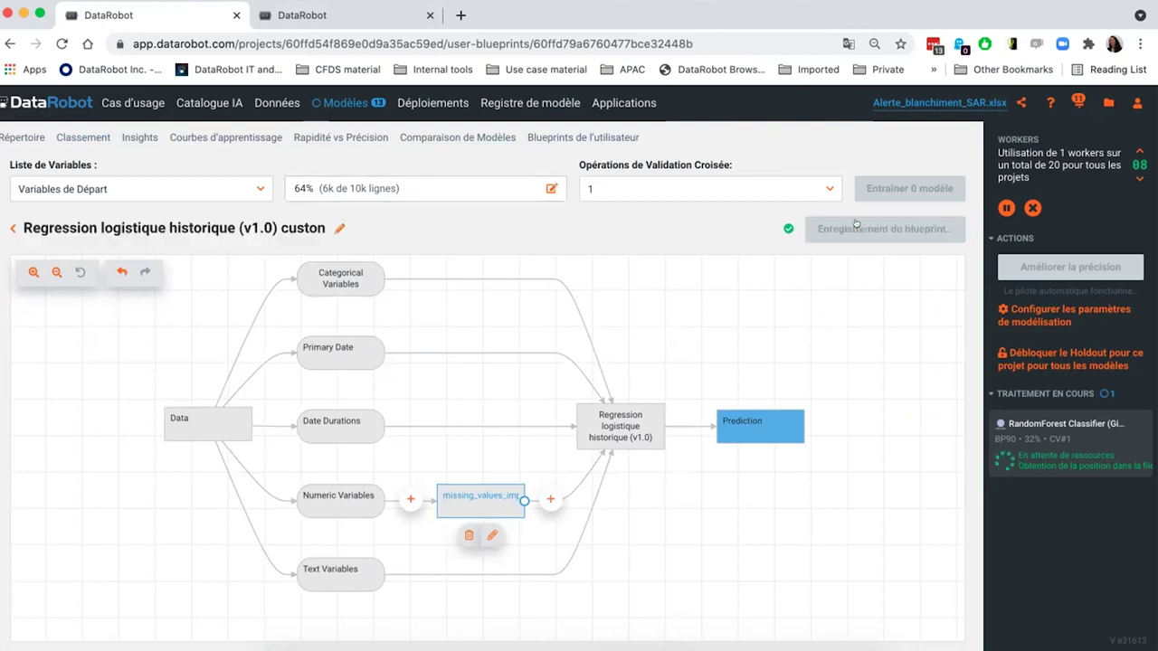
- Train one model from this blueprint on Leakage Removed features with the Autopilote Étape II (32%) sample
left_click(248, 190)
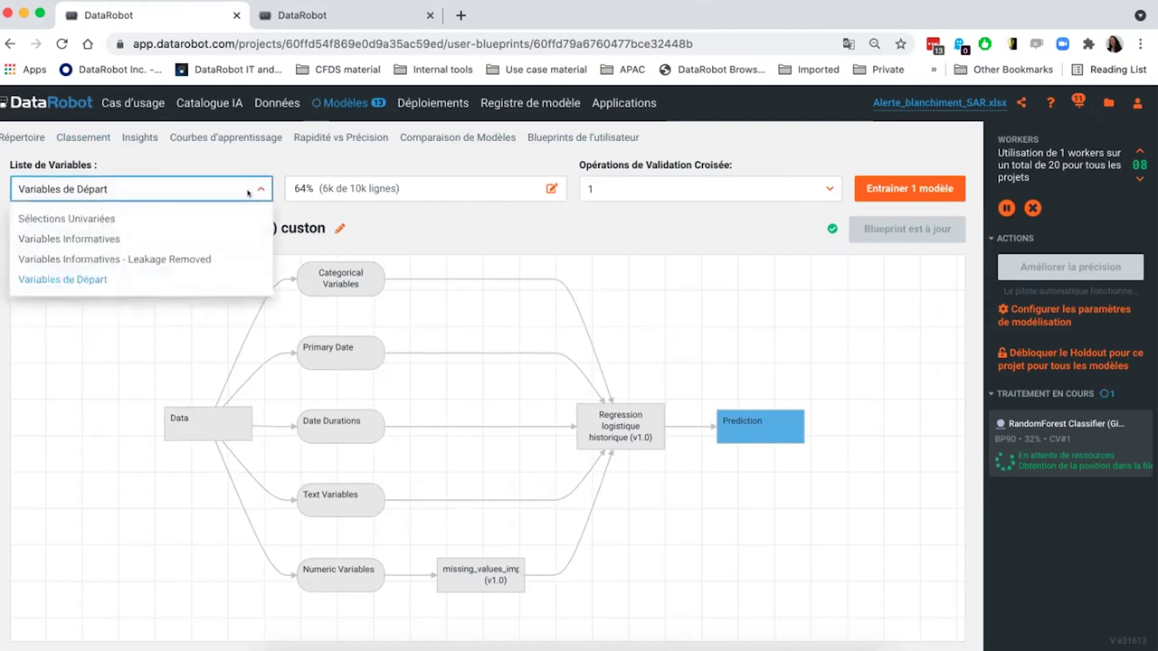
left_click(214, 256)
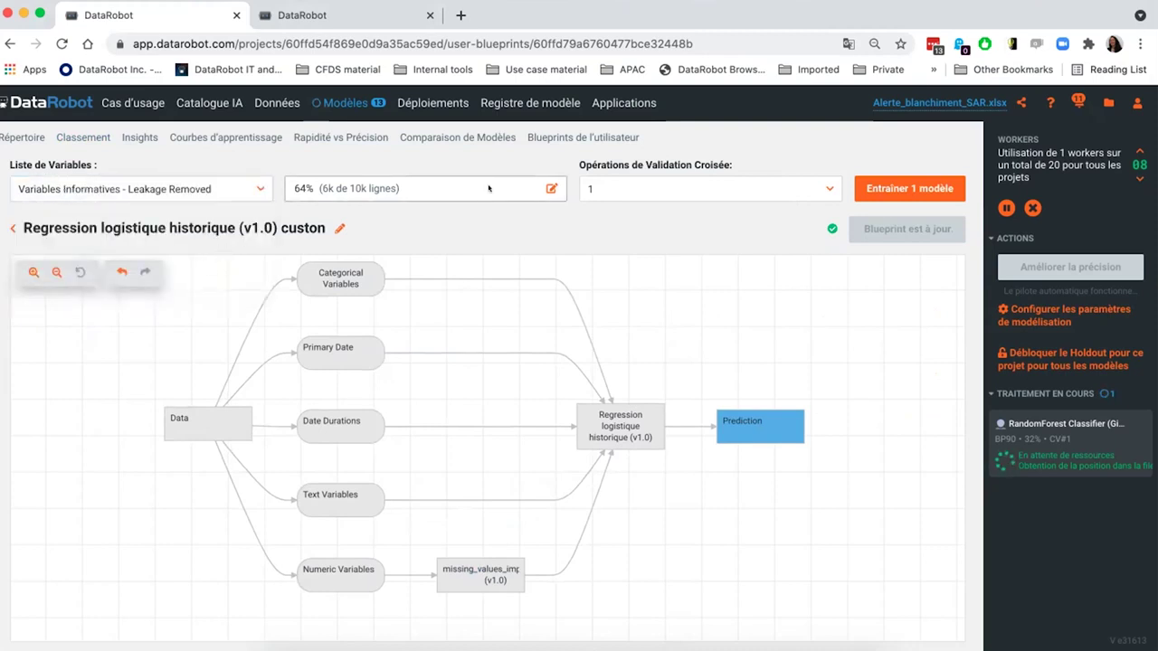
left_click(486, 185)
left_click(638, 326)
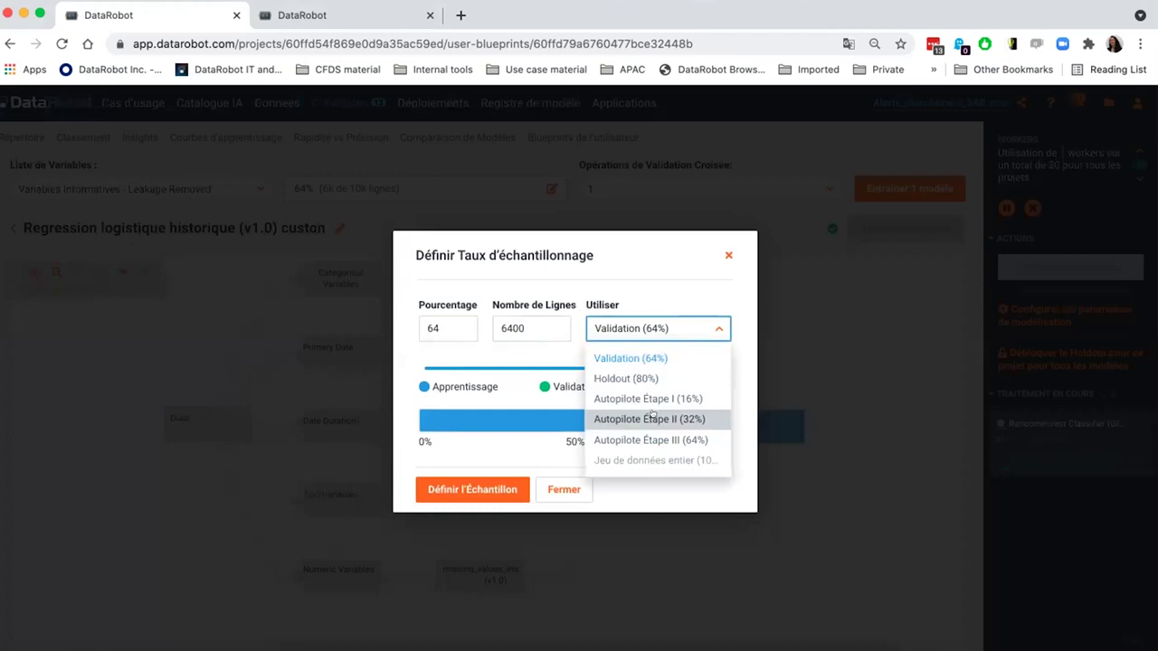
left_click(659, 419)
left_click(491, 488)
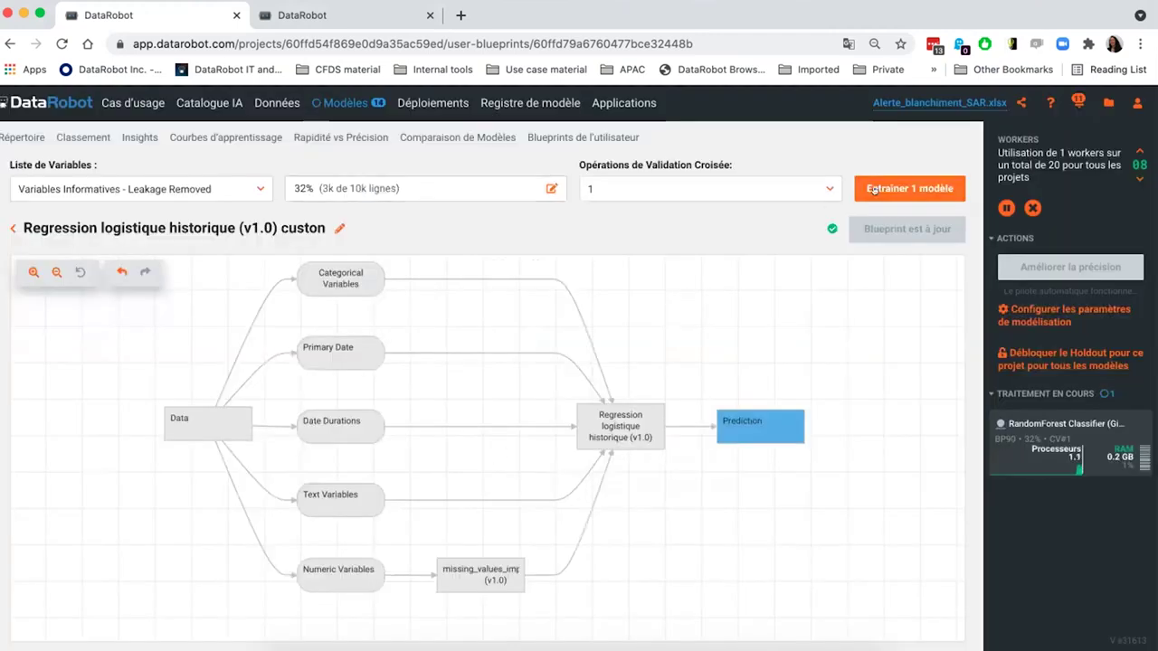
left_click(874, 189)
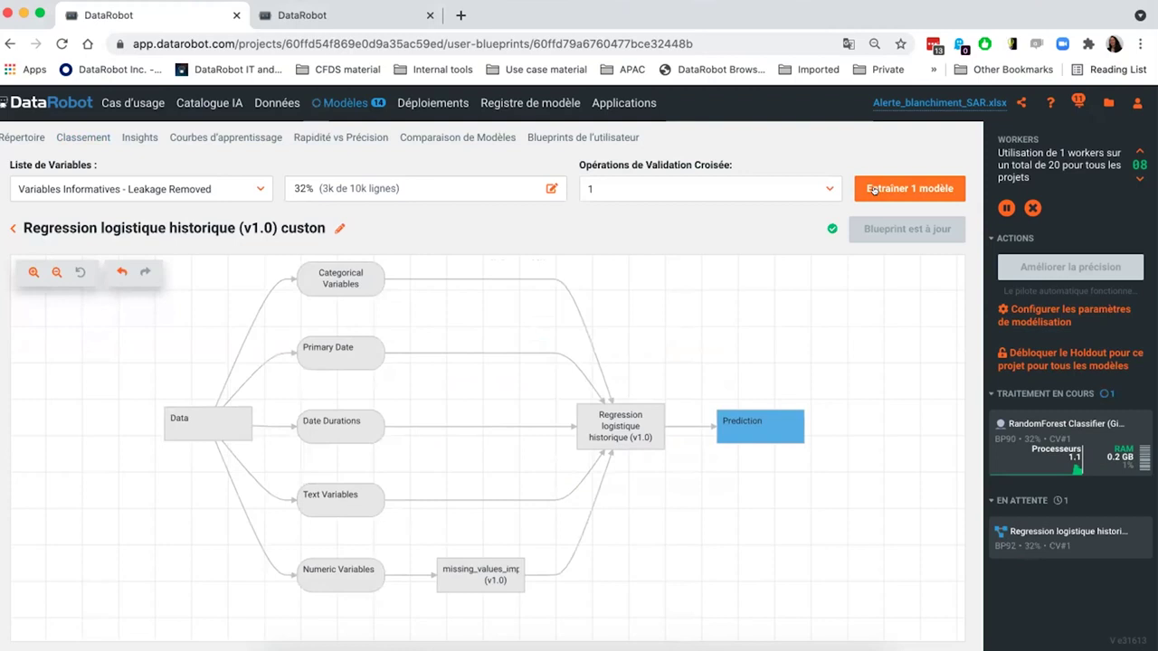
left_click(81, 136)
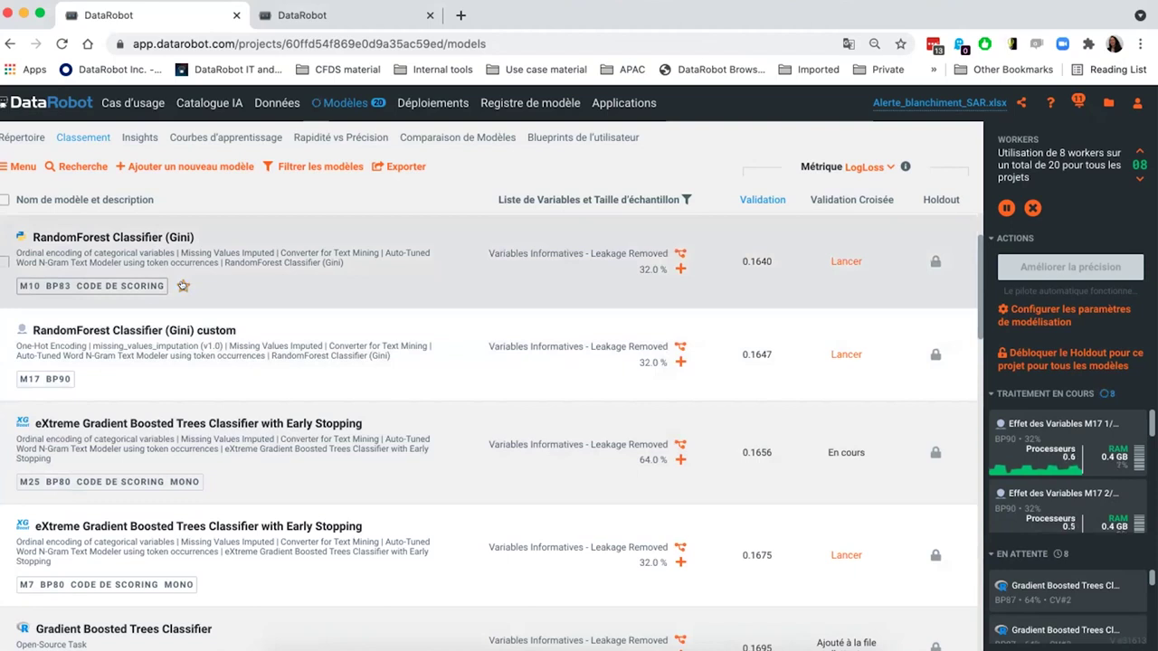
- Star the RandomForest Classifier (Gini) custom model M17 and open its Evaluer charts
left_click(88, 378)
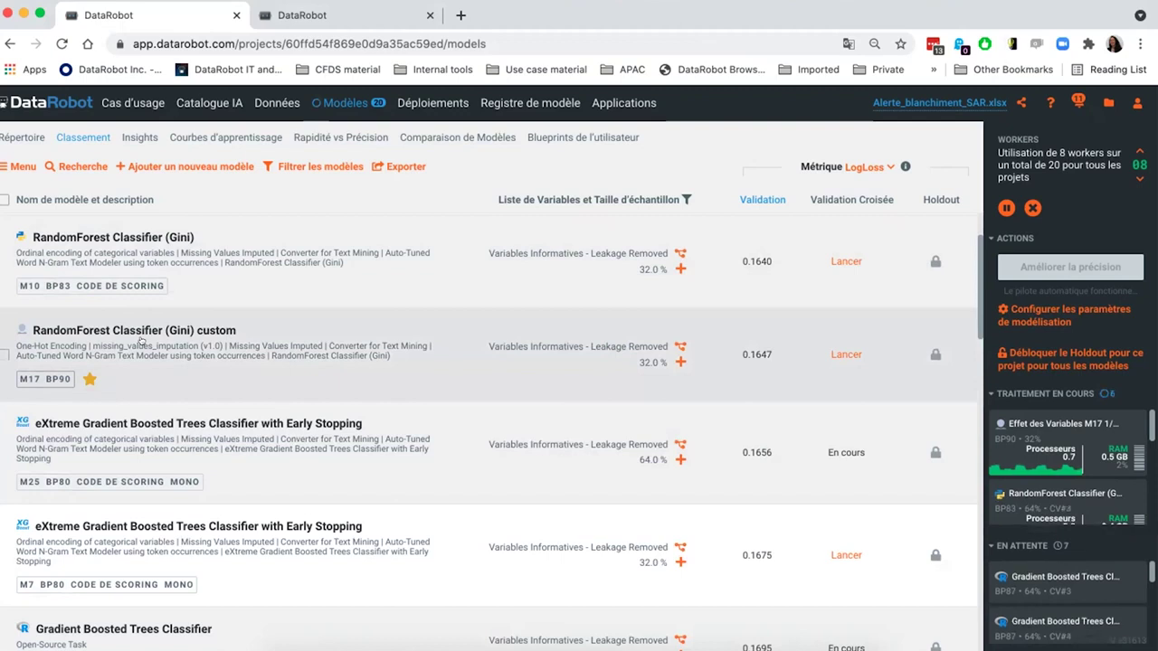
left_click(140, 341)
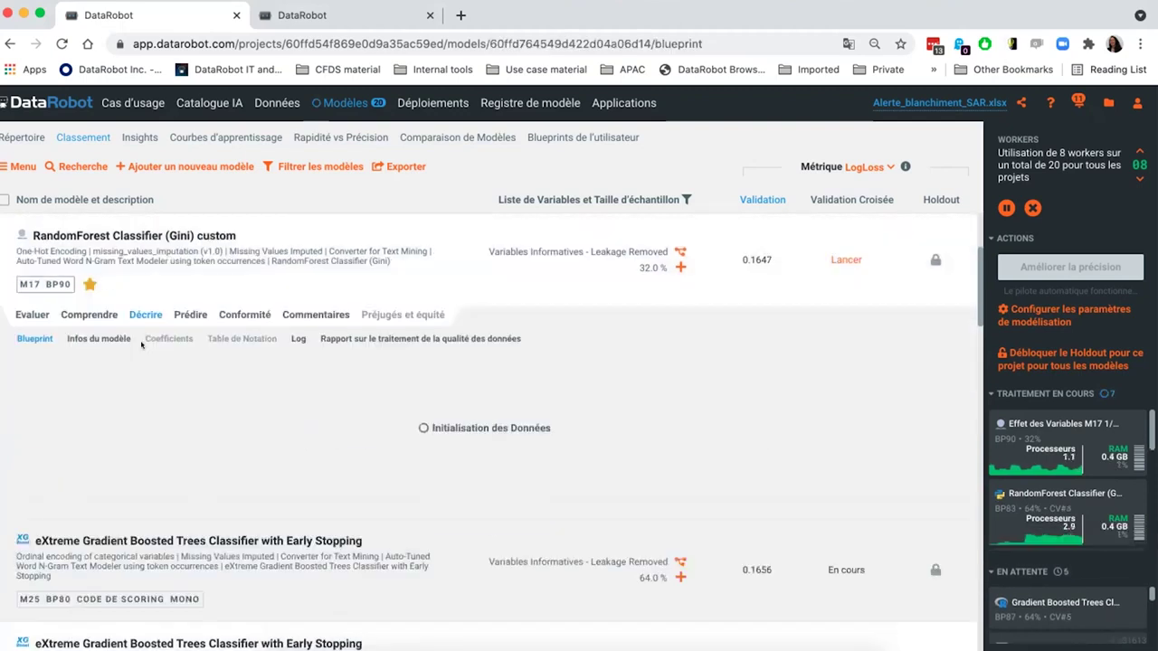
mouse_move(26, 312)
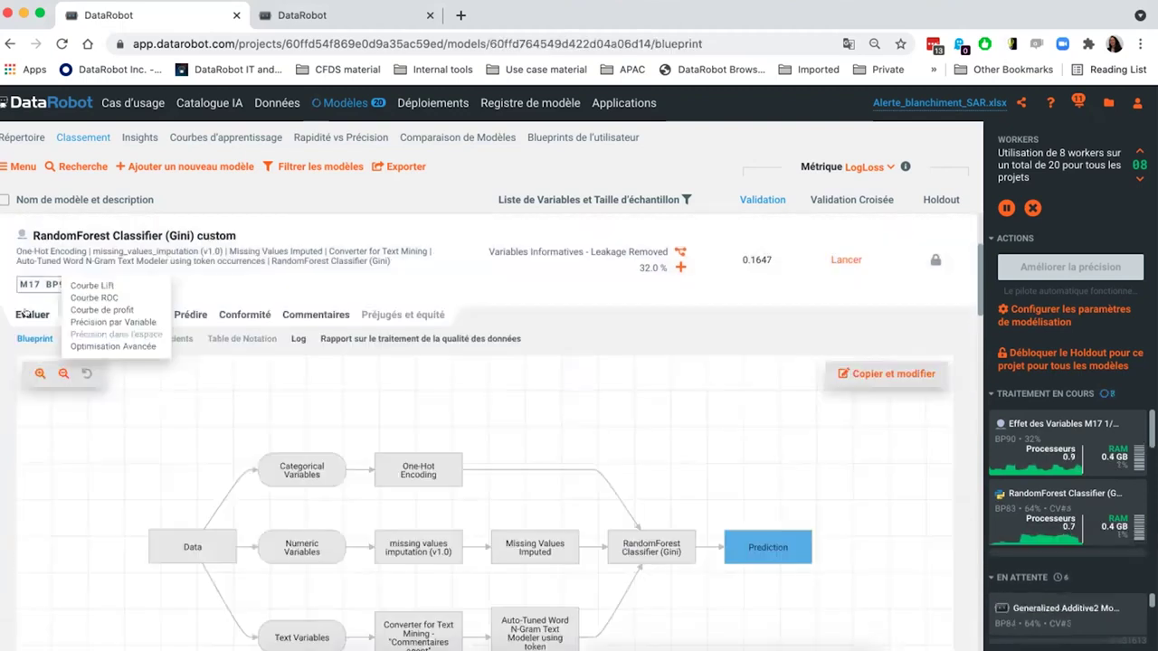
left_click(28, 314)
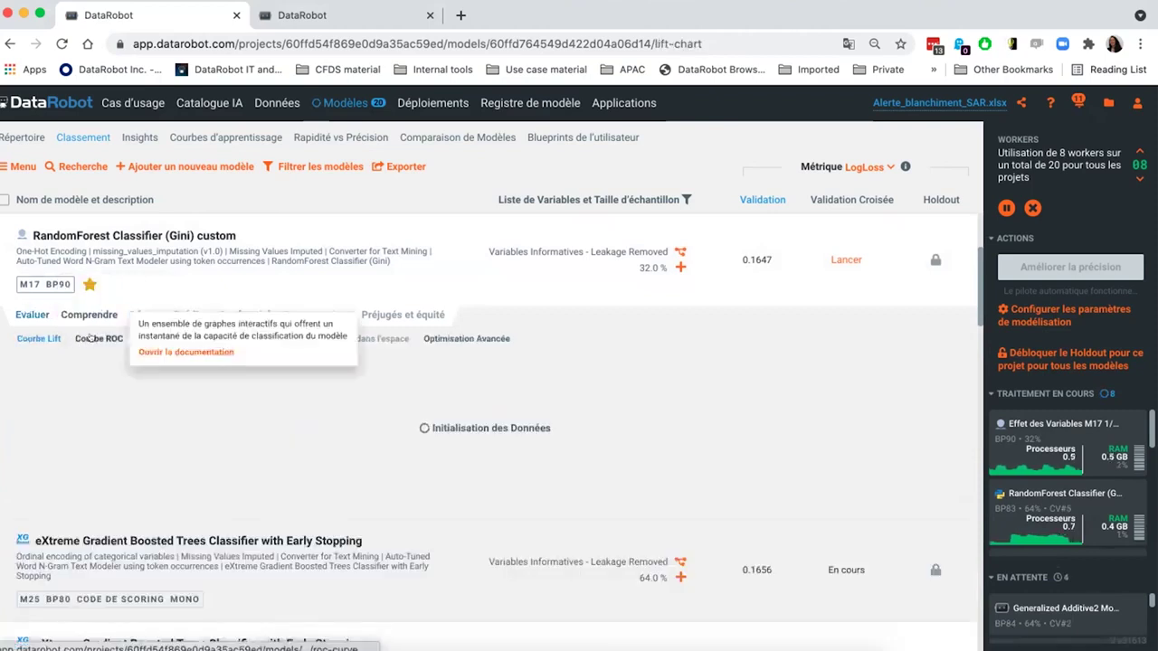
- Switch M17's evaluation from the Lift chart to the Courbe ROC view
mouse_move(137, 452)
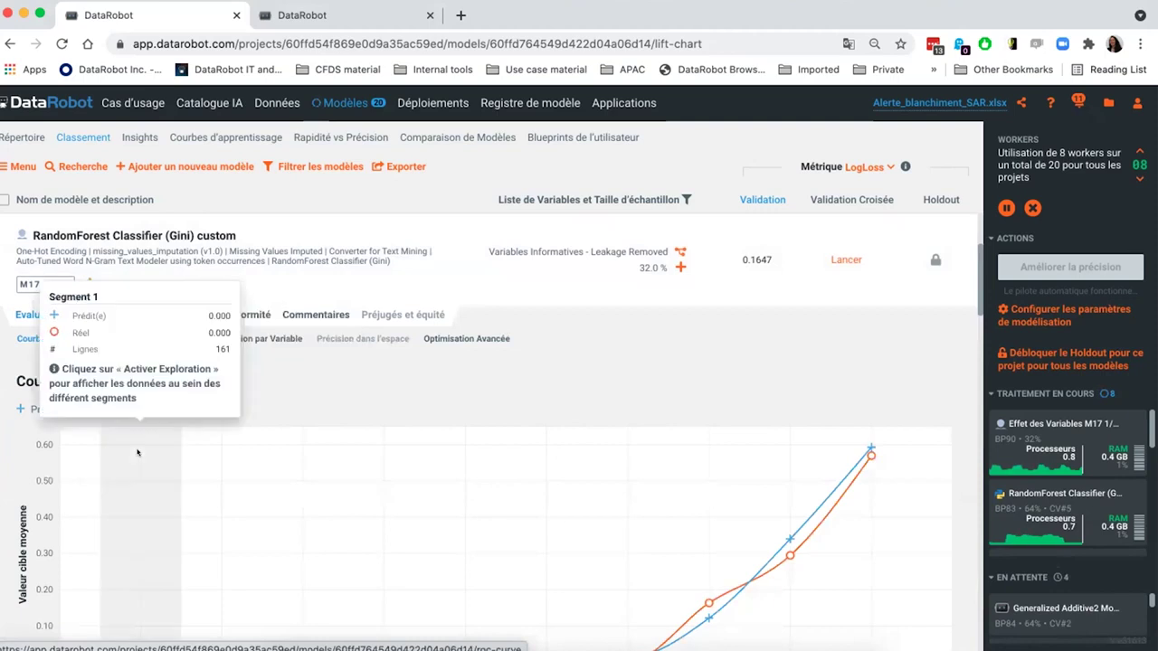
scroll(138, 452, "down", 2)
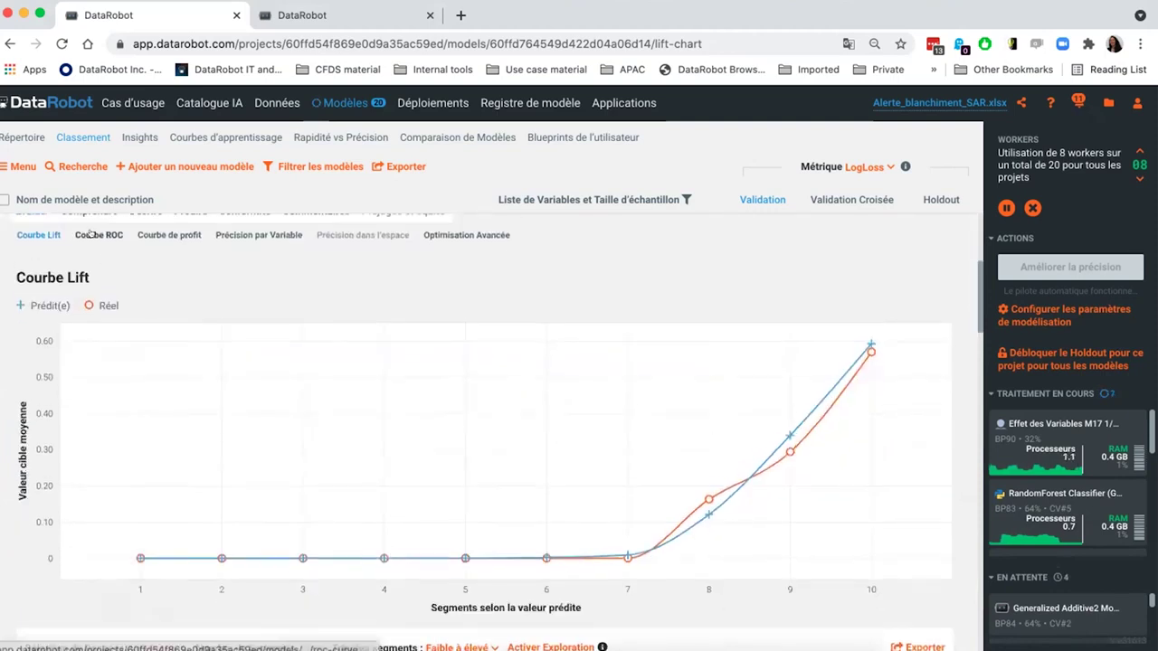
left_click(90, 234)
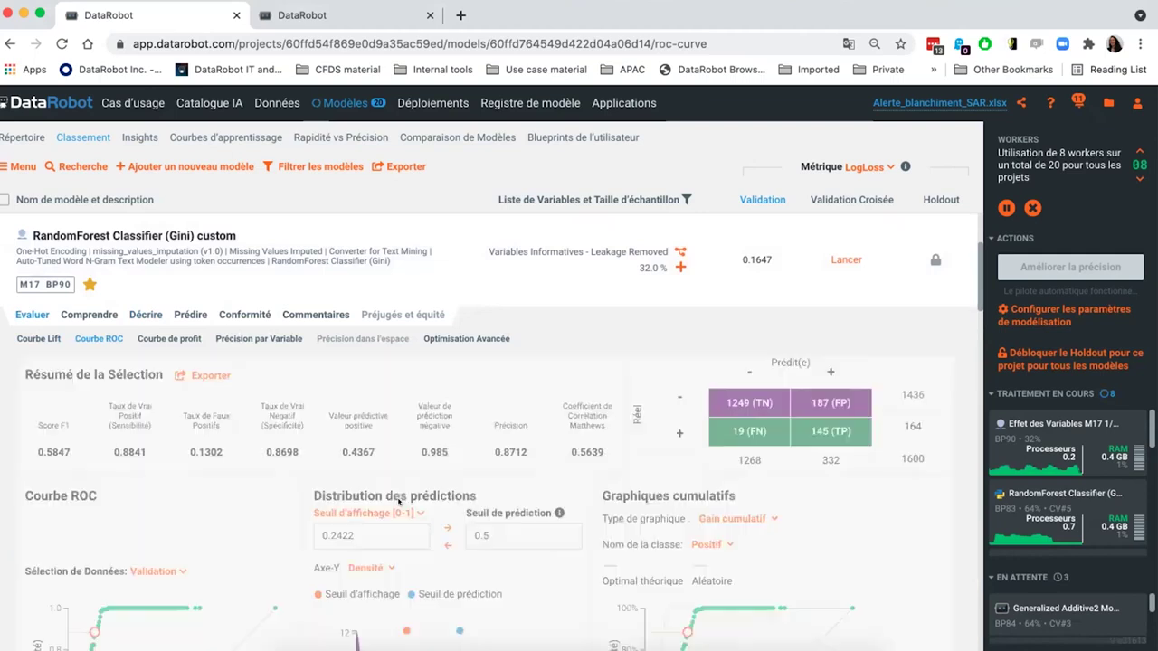
- Set the ROC display threshold to 0.15, then open M17's Impact des Variables chart
scroll(680, 476, "down", 1)
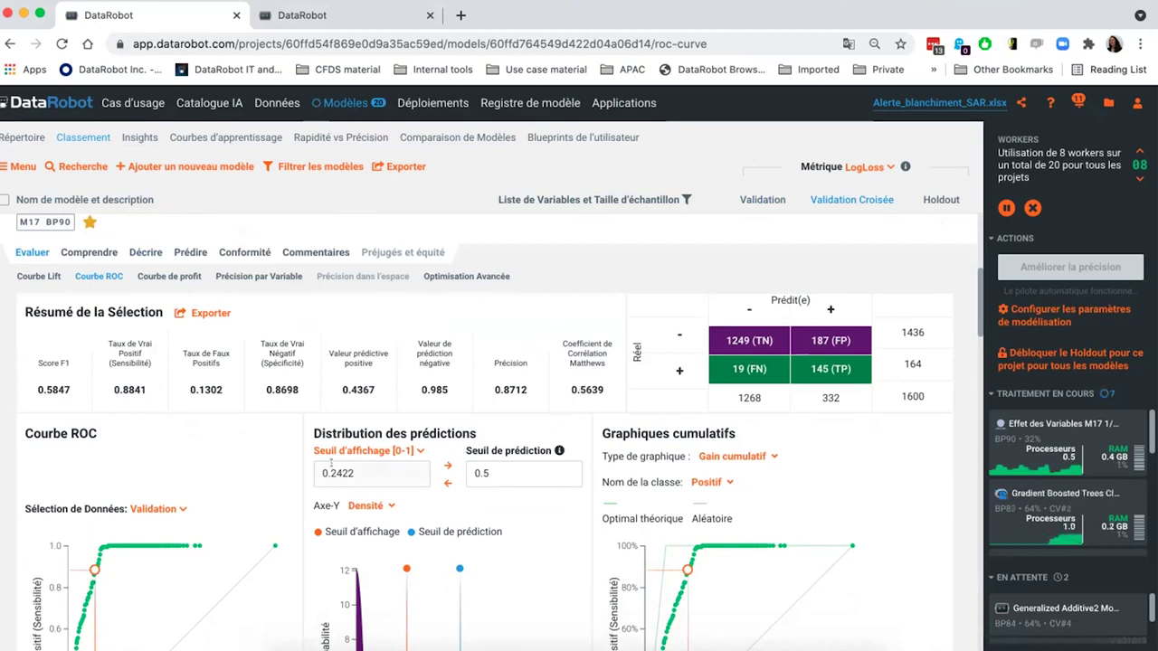
double_click(324, 462)
type("0.15")
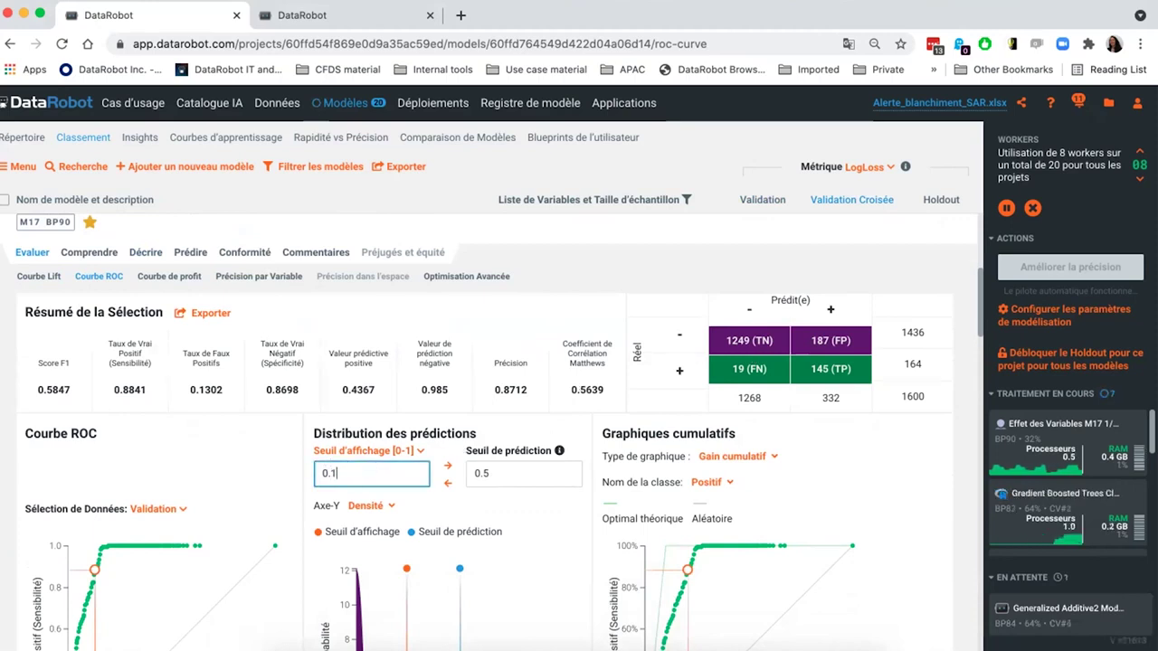
key("Return")
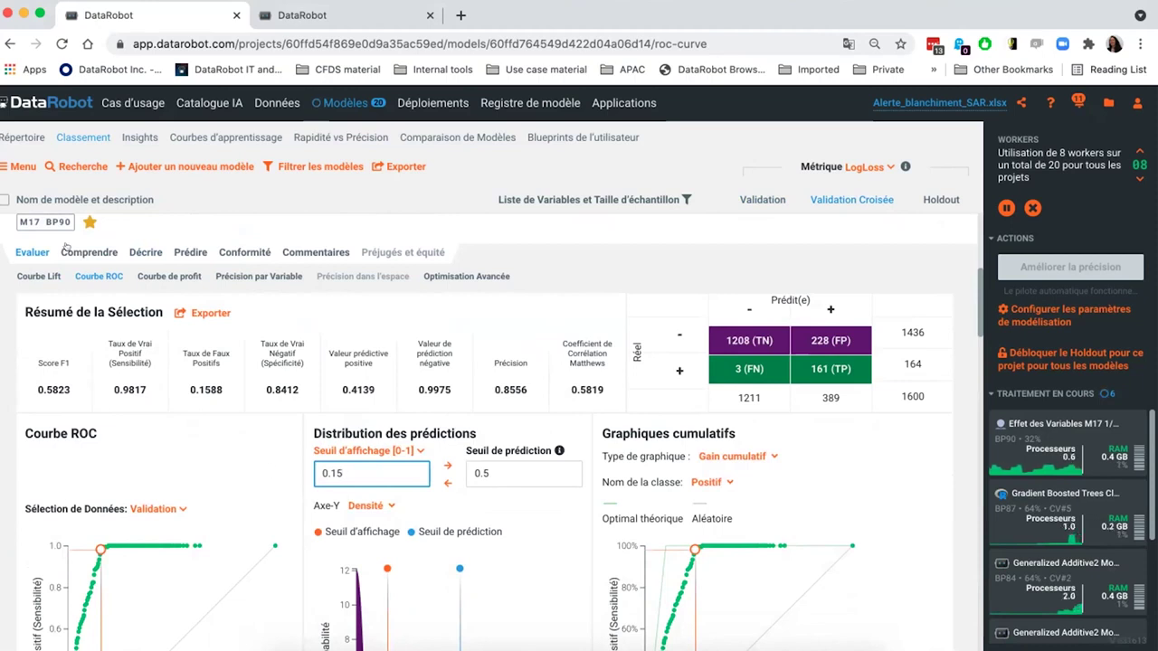
mouse_move(80, 252)
left_click(79, 281)
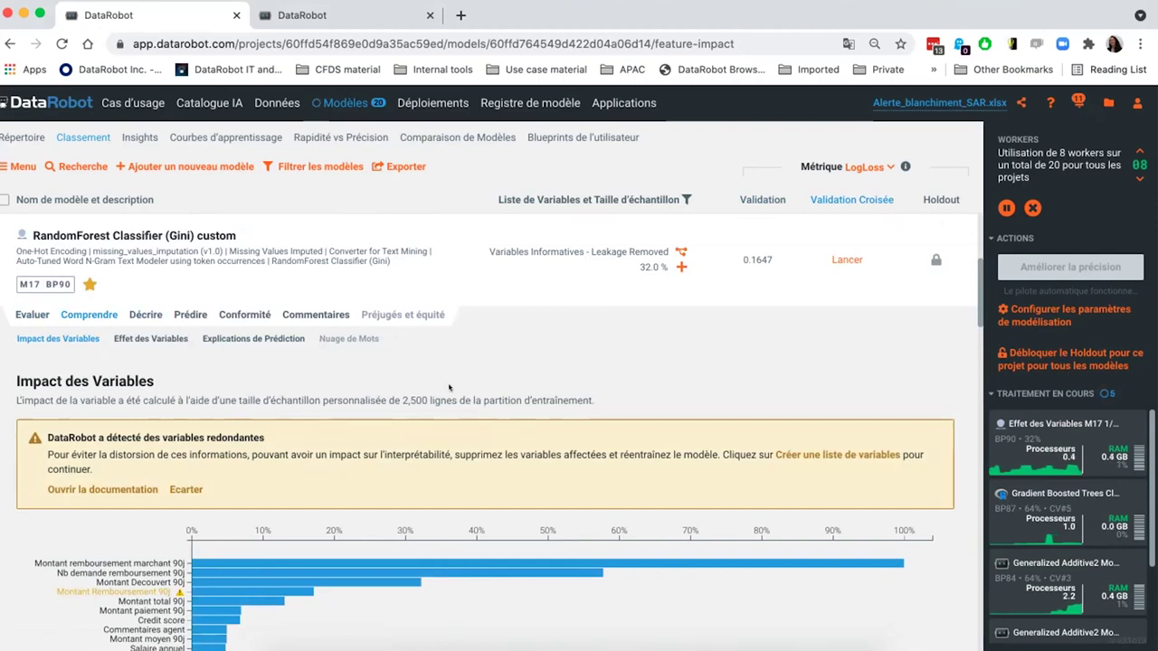
- Open the Effet des Variables view for the custom RandomForest model M17
scroll(449, 387, "down", 3)
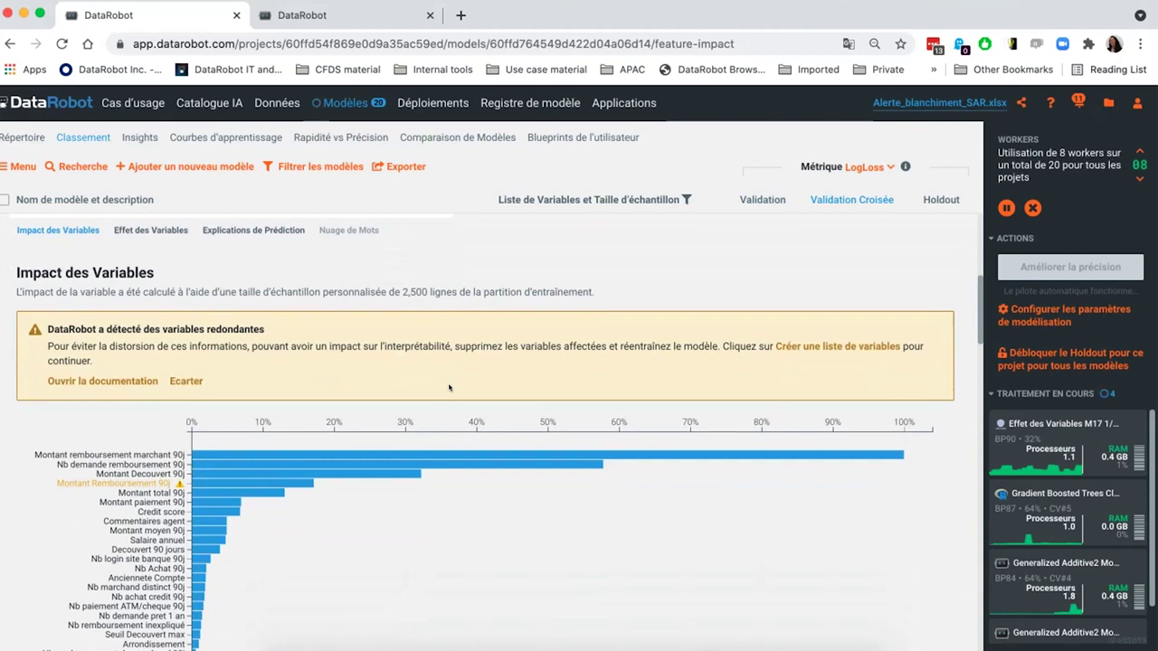
mouse_move(398, 463)
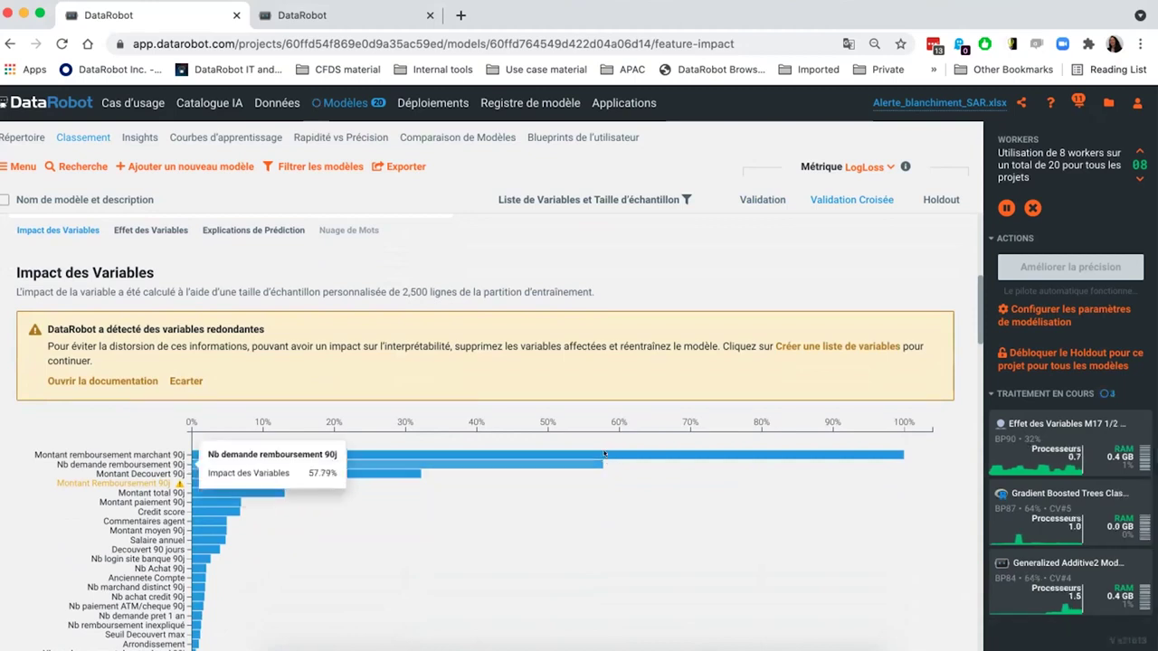
mouse_move(604, 452)
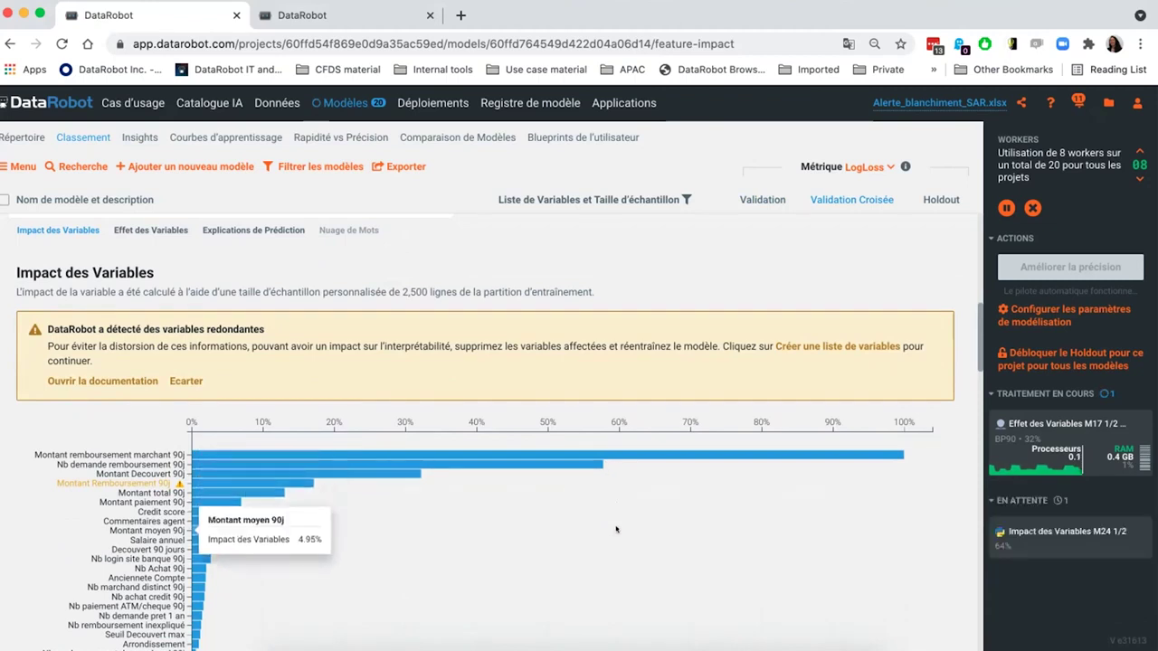
scroll(606, 506, "up", 2)
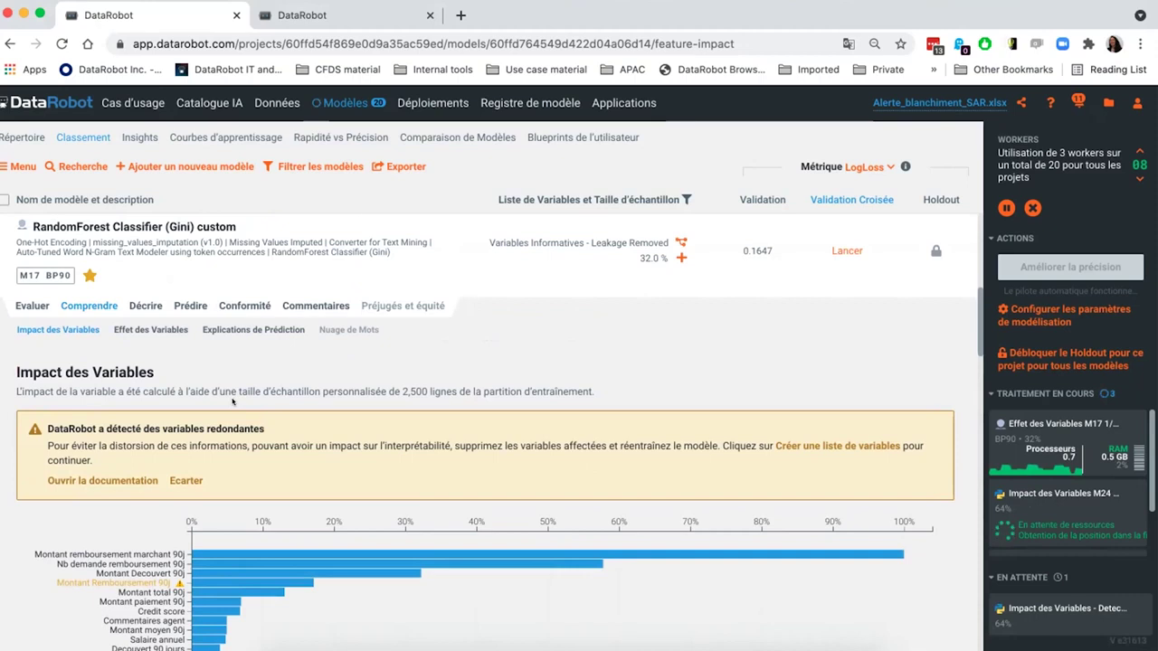
left_click(154, 330)
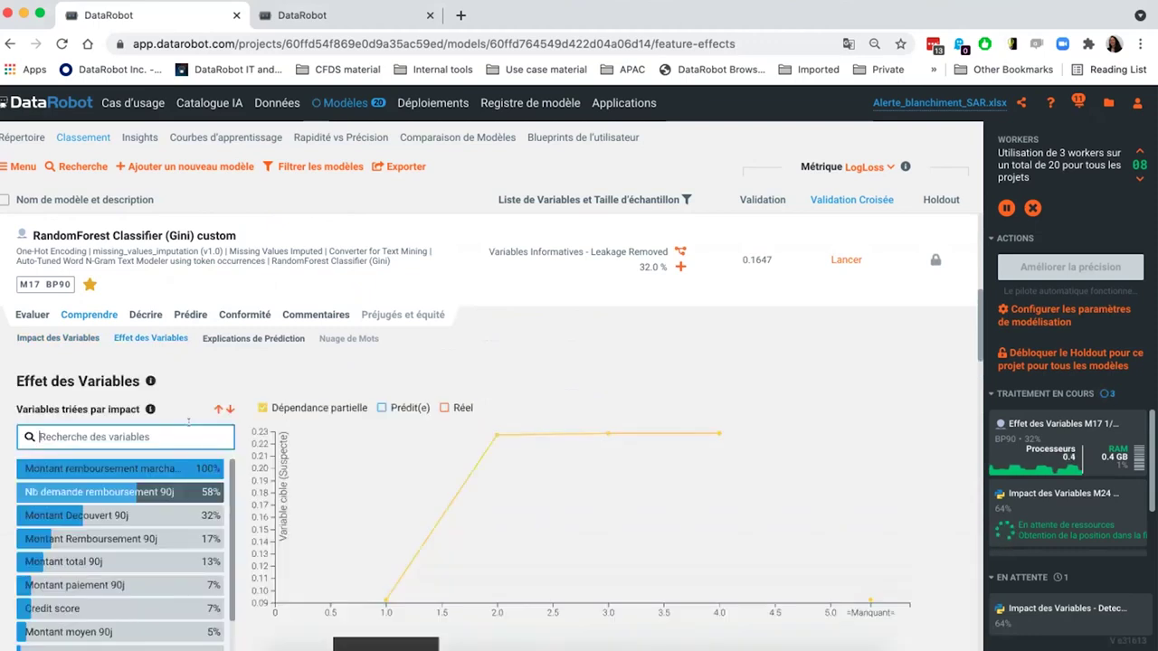
- Plot partial dependence for Montant remboursement marchand 90j, then open M17's Explications de Prédiction
left_click(157, 469)
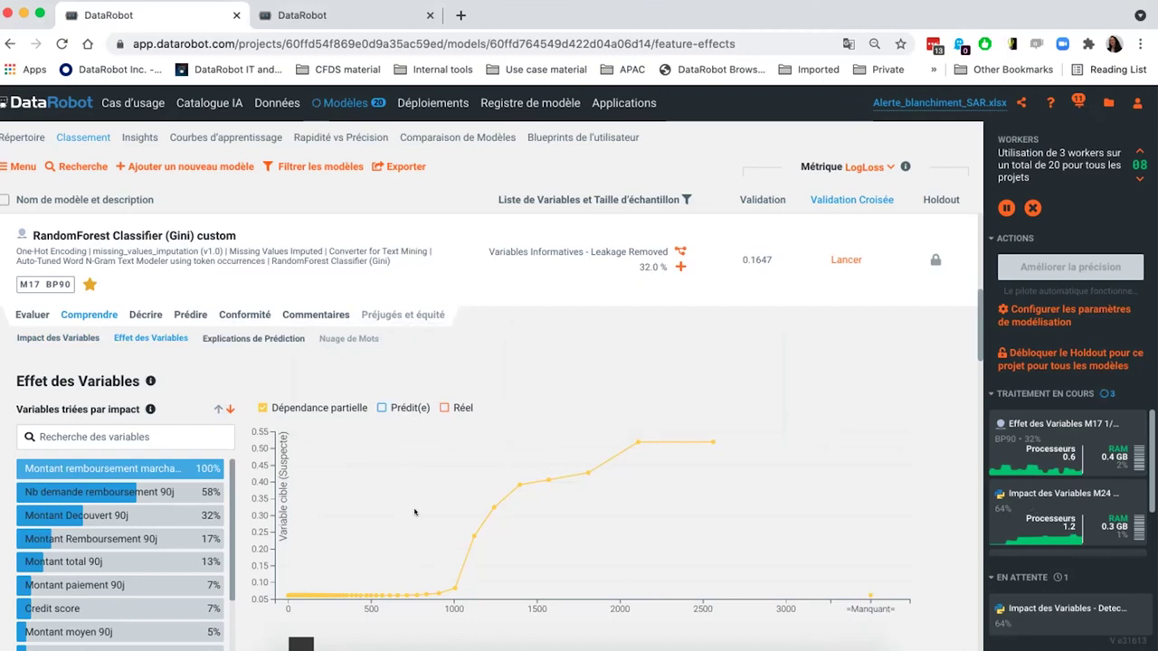
left_click(209, 337)
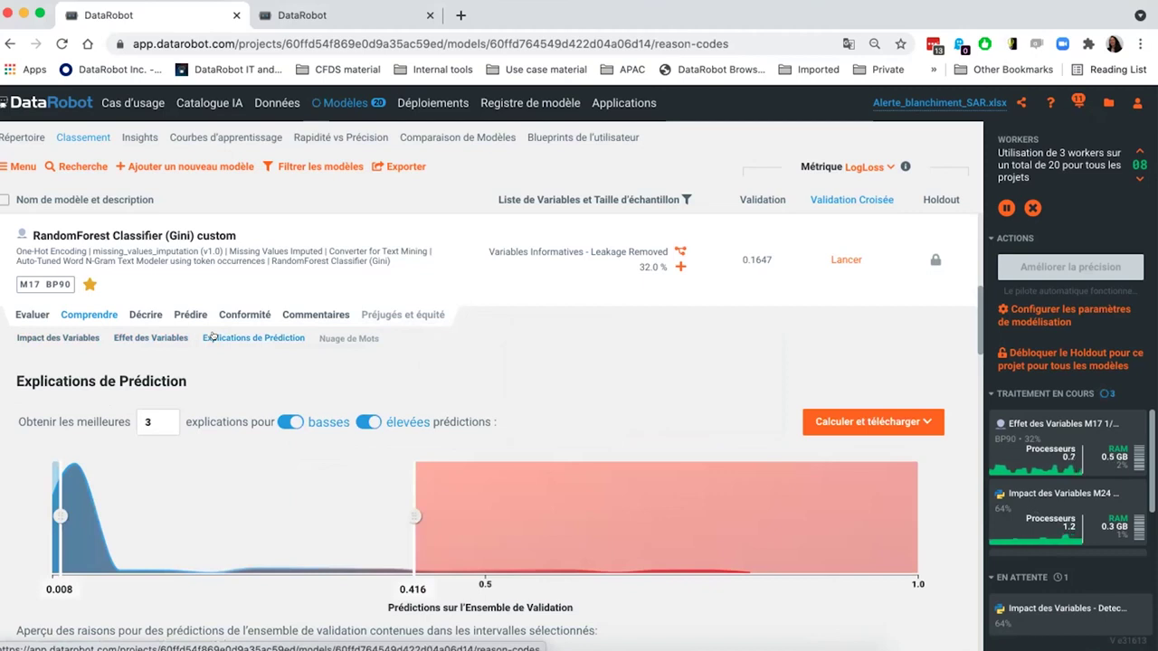
scroll(215, 336, "down", 5)
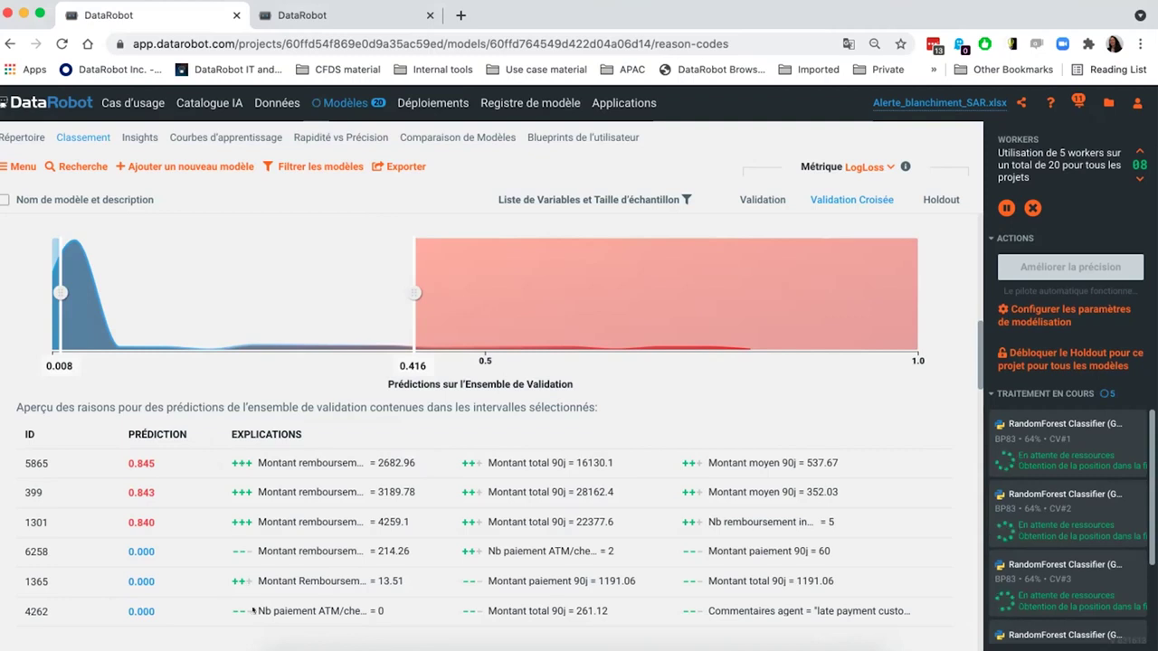
scroll(254, 610, "up", 2)
scroll(253, 610, "up", 4)
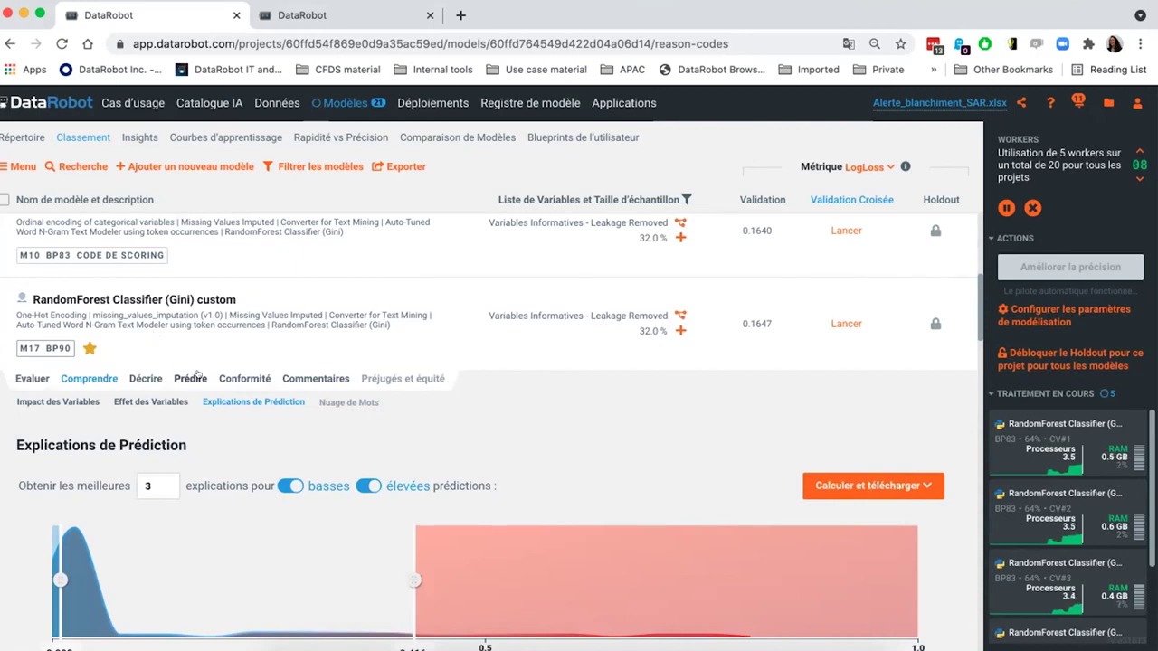
left_click(284, 378)
left_click(266, 426)
type("Bonjour @phil")
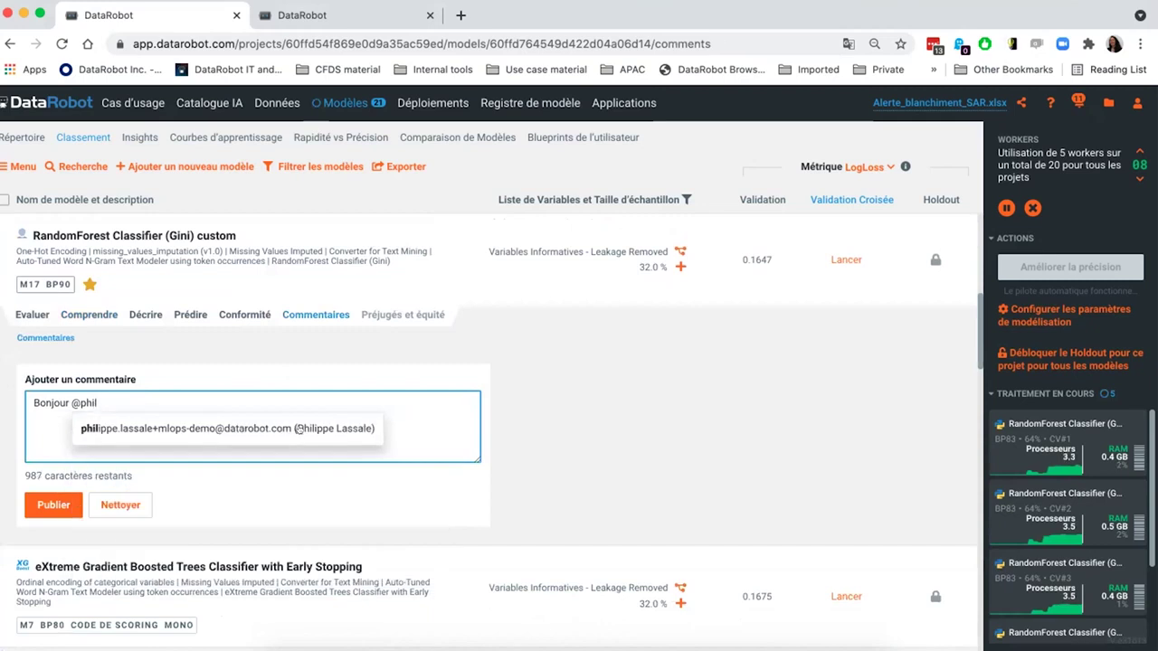
left_click(300, 427)
type("peux ")
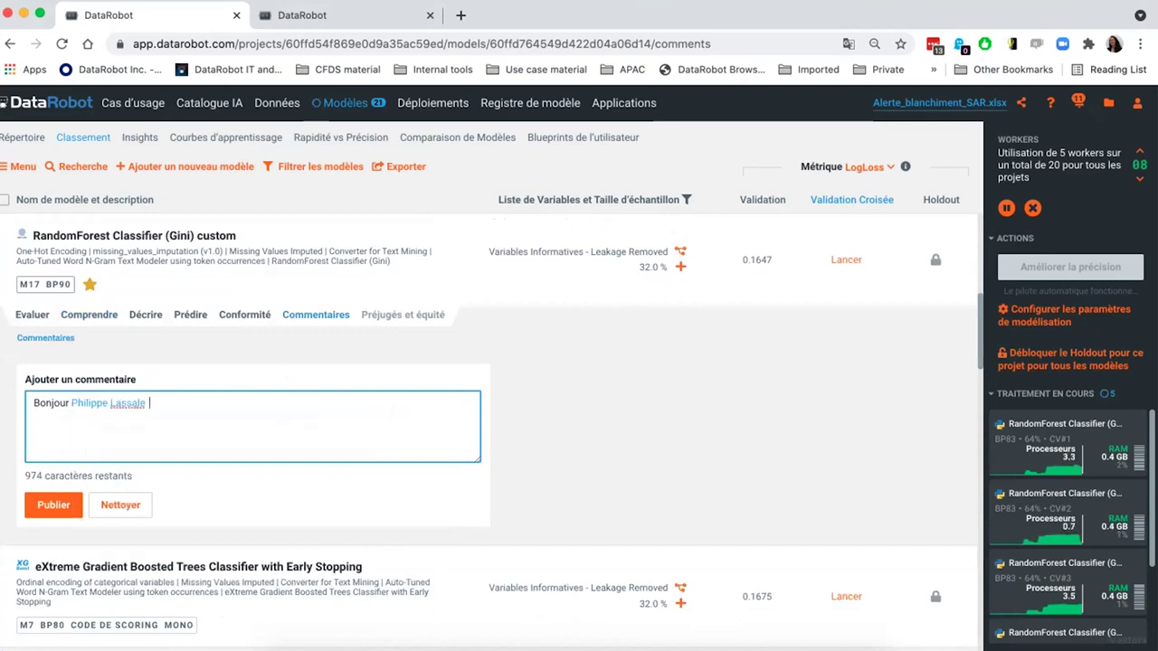
type("tu ")
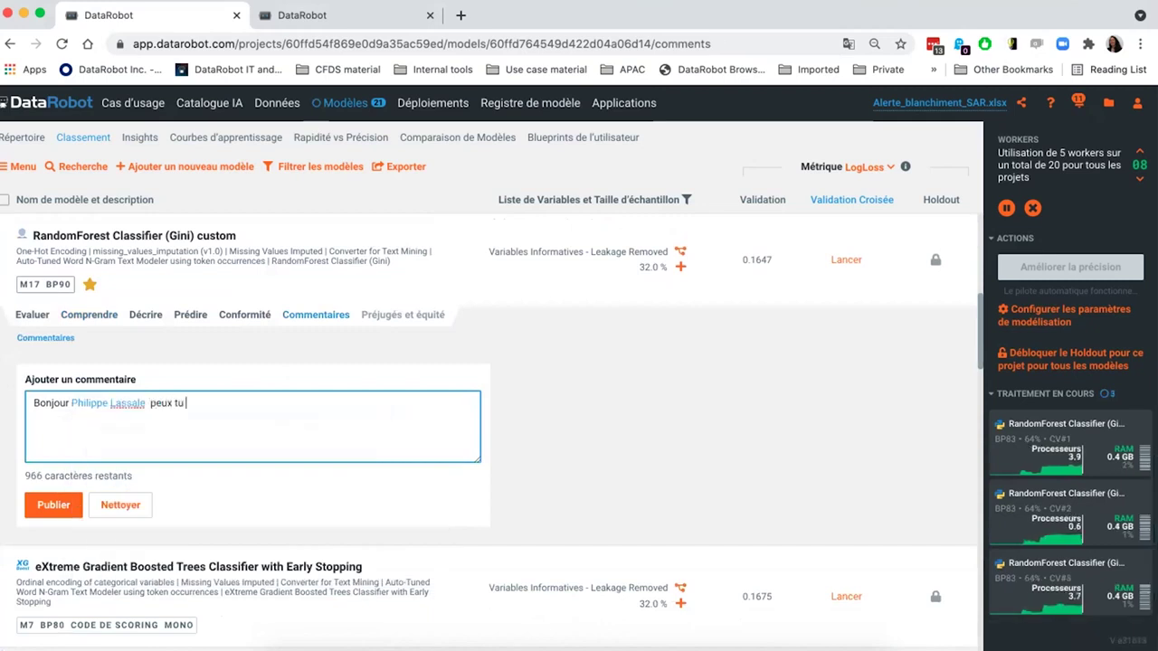
type("deployer ce modele avec un seui")
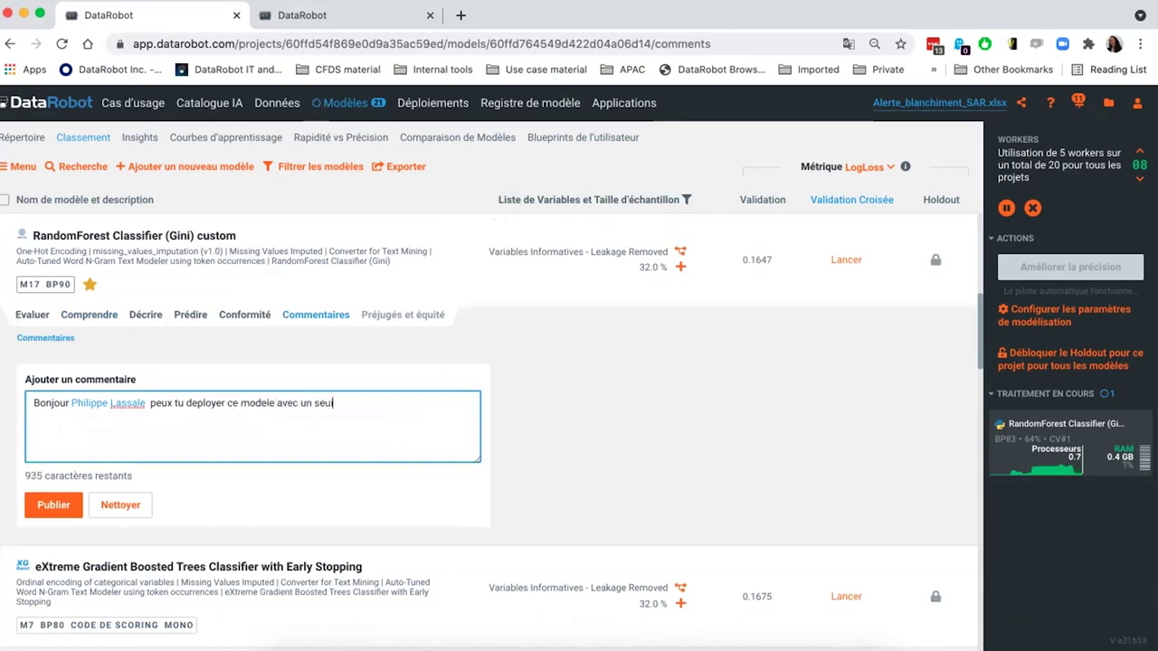
type("l de 0.15. Merci !")
left_click(53, 505)
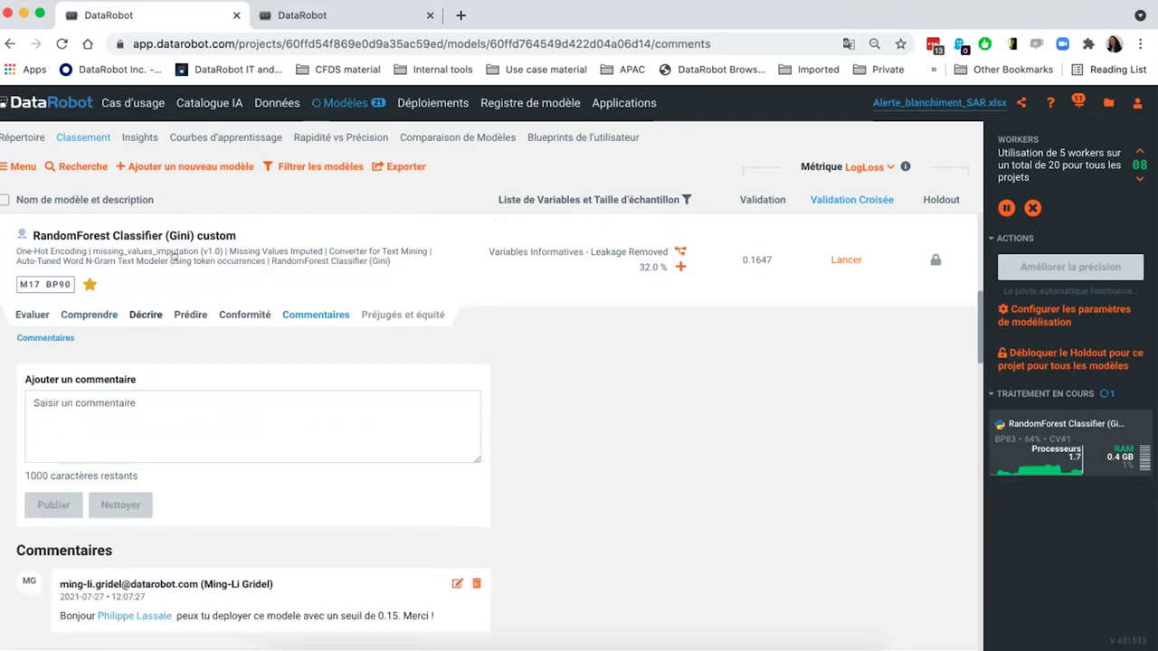
left_click(179, 254)
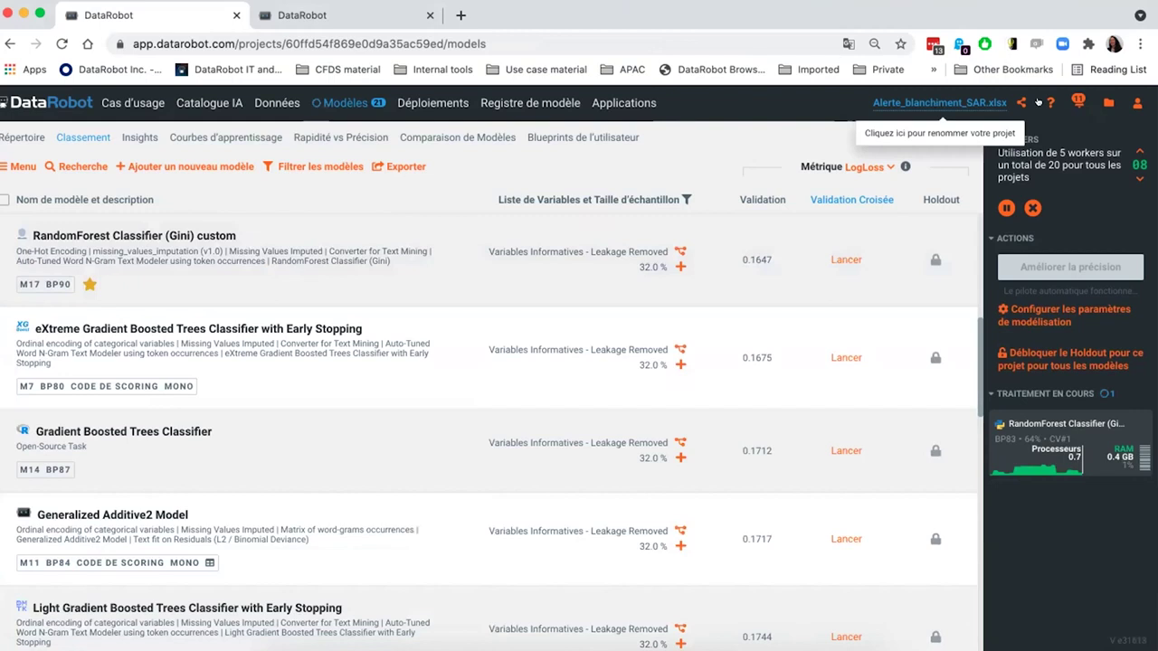
- Share the Alerte_blanchiment_SAR.xlsx project with the colleague's e-mail as Propriétaire
left_click(1018, 104)
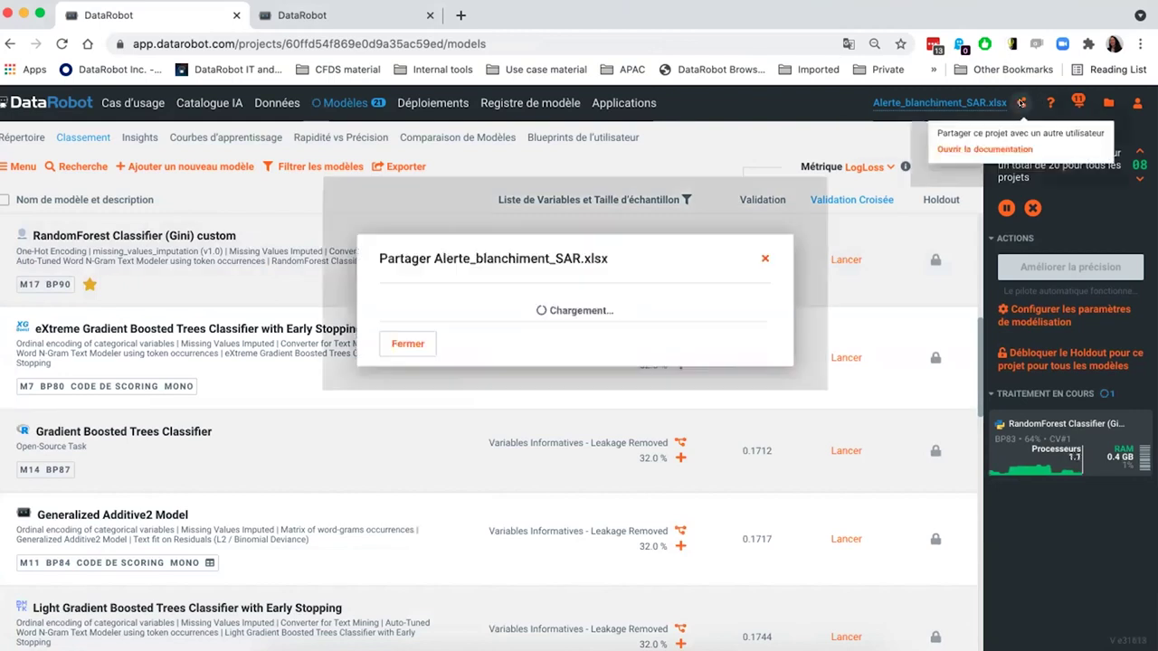
left_click(529, 293)
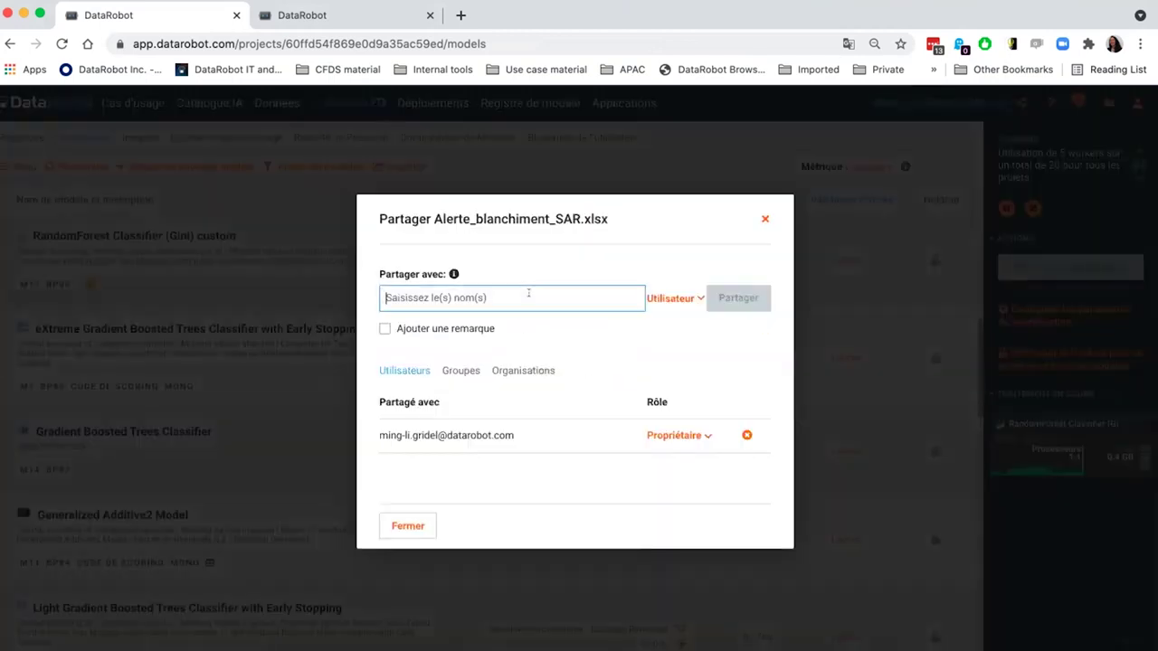
key("super+v")
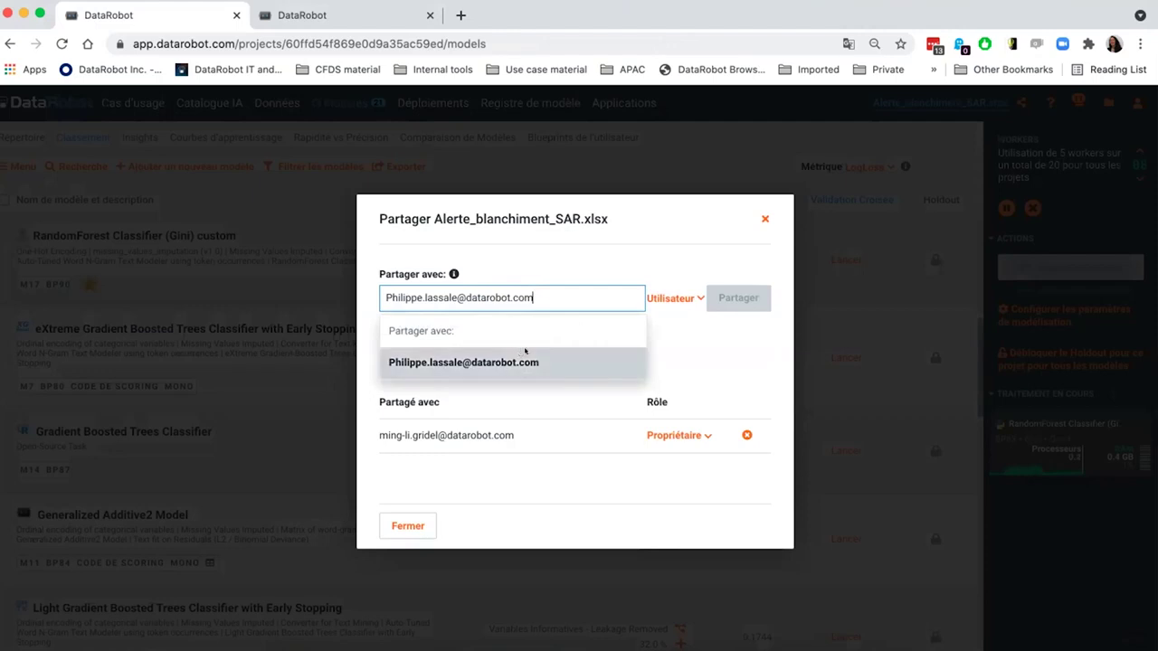
left_click(517, 352)
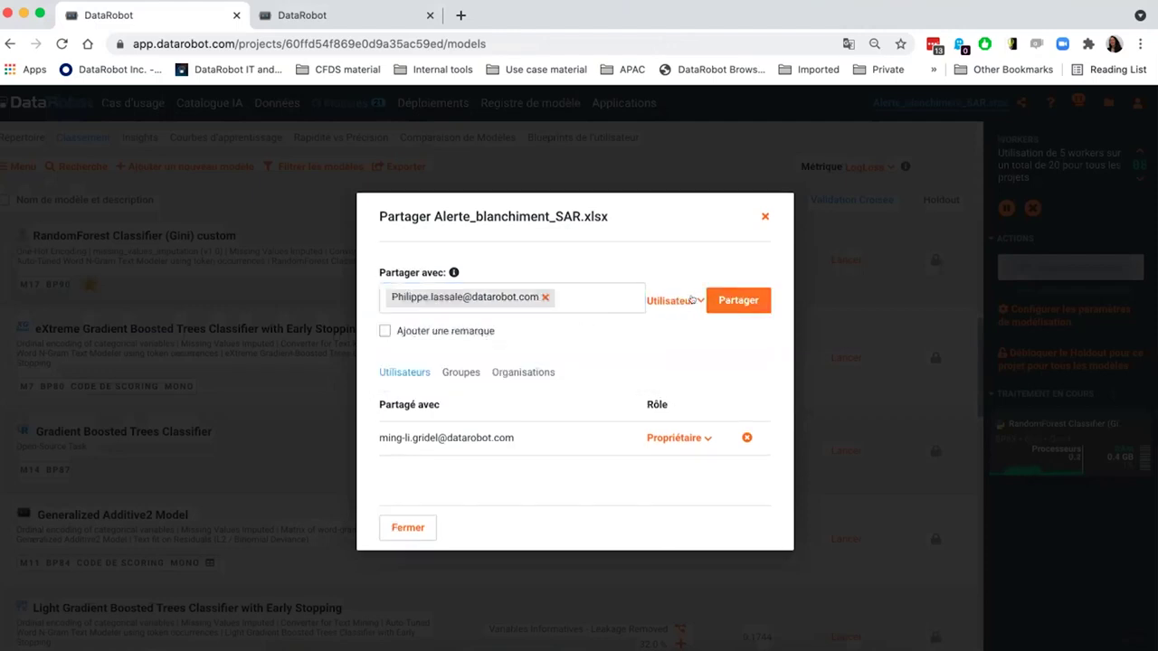
left_click(686, 300)
left_click(669, 328)
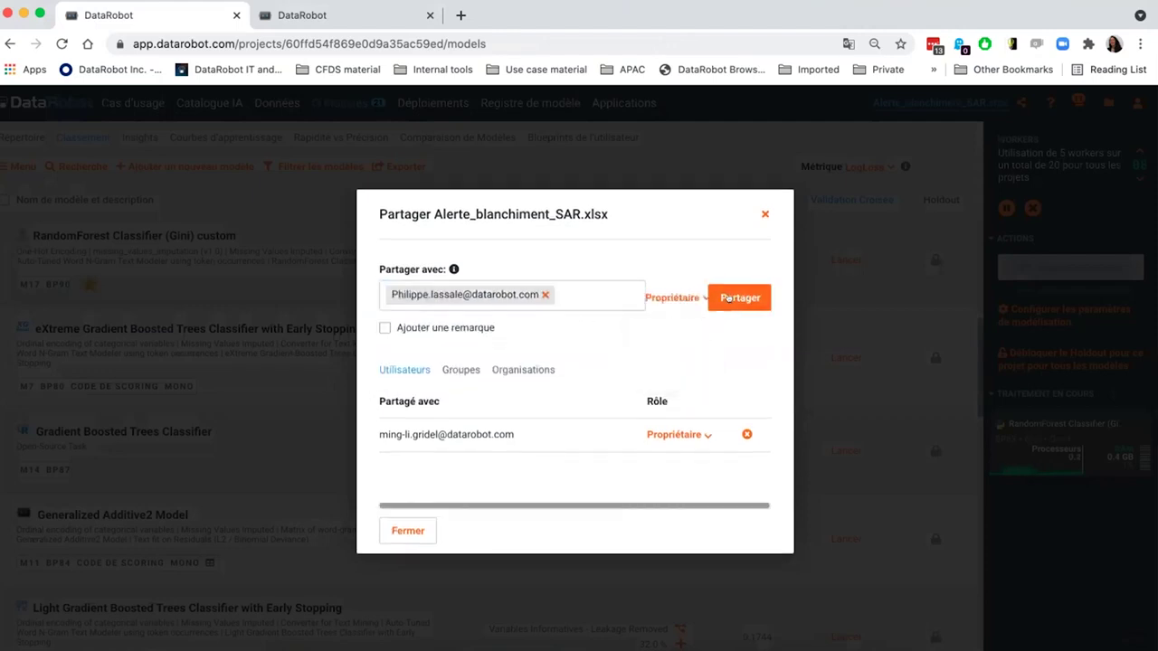
left_click(737, 298)
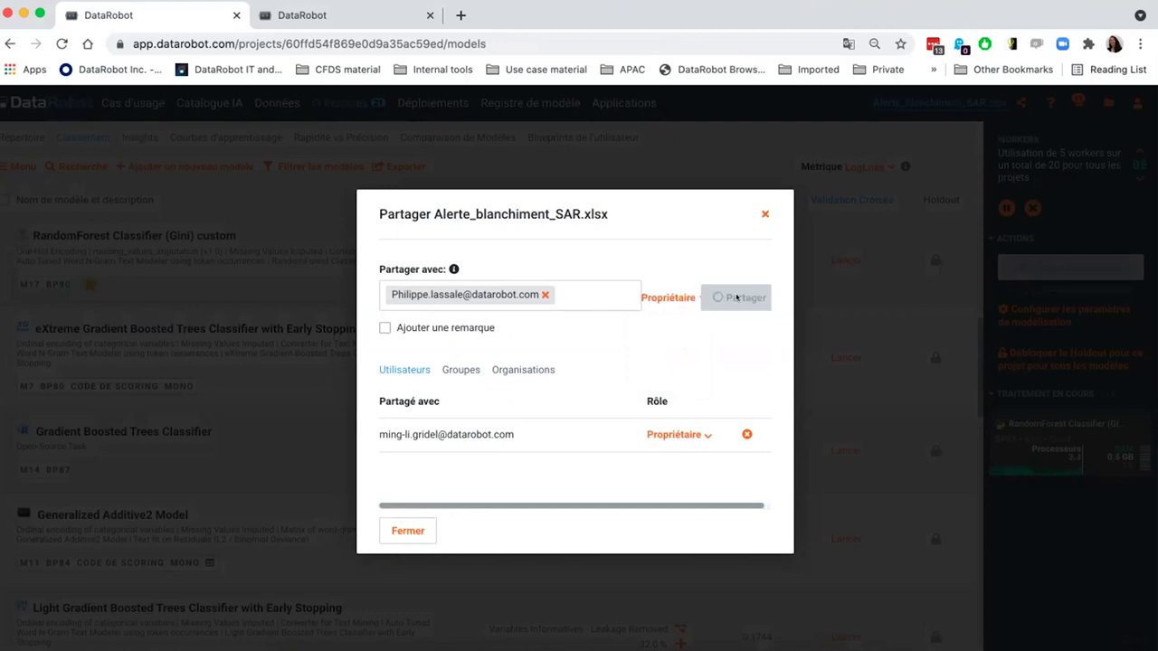
left_click(762, 206)
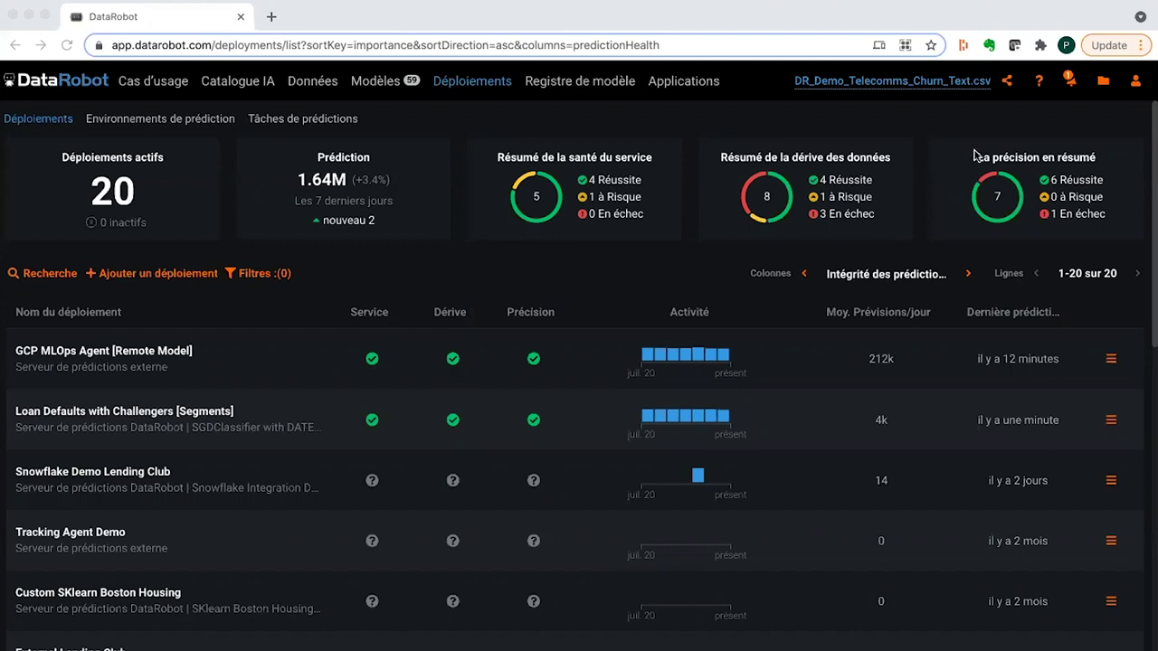
- Open the shared project from its Projet partagé notification and go to Modèles
left_click(1070, 84)
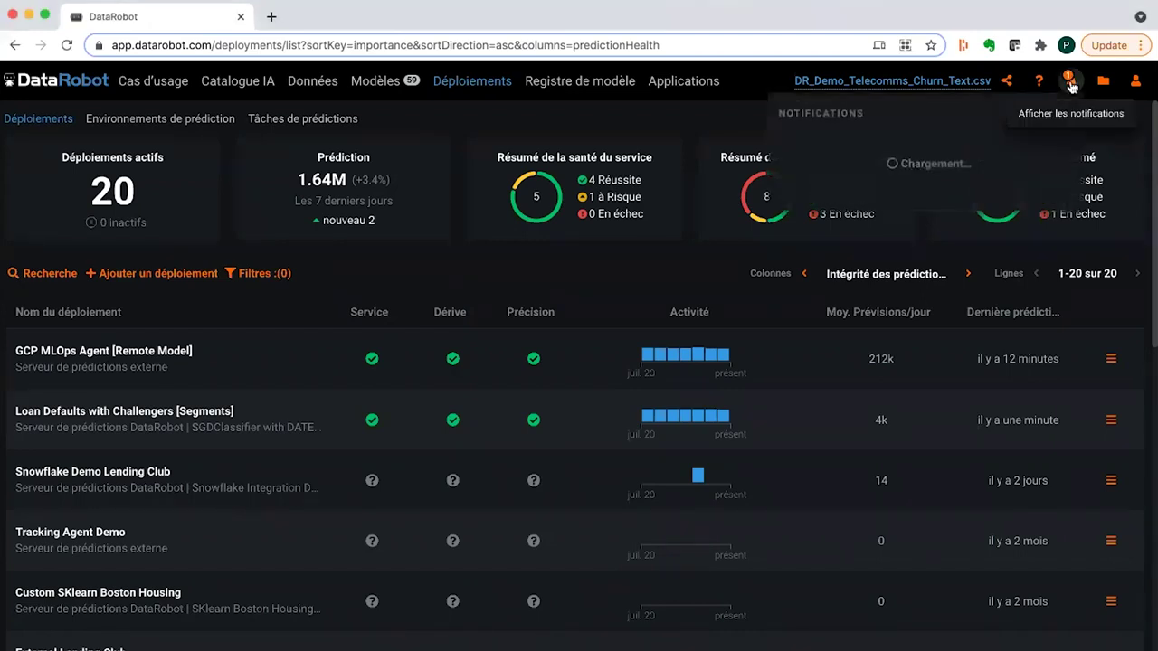
left_click(842, 152)
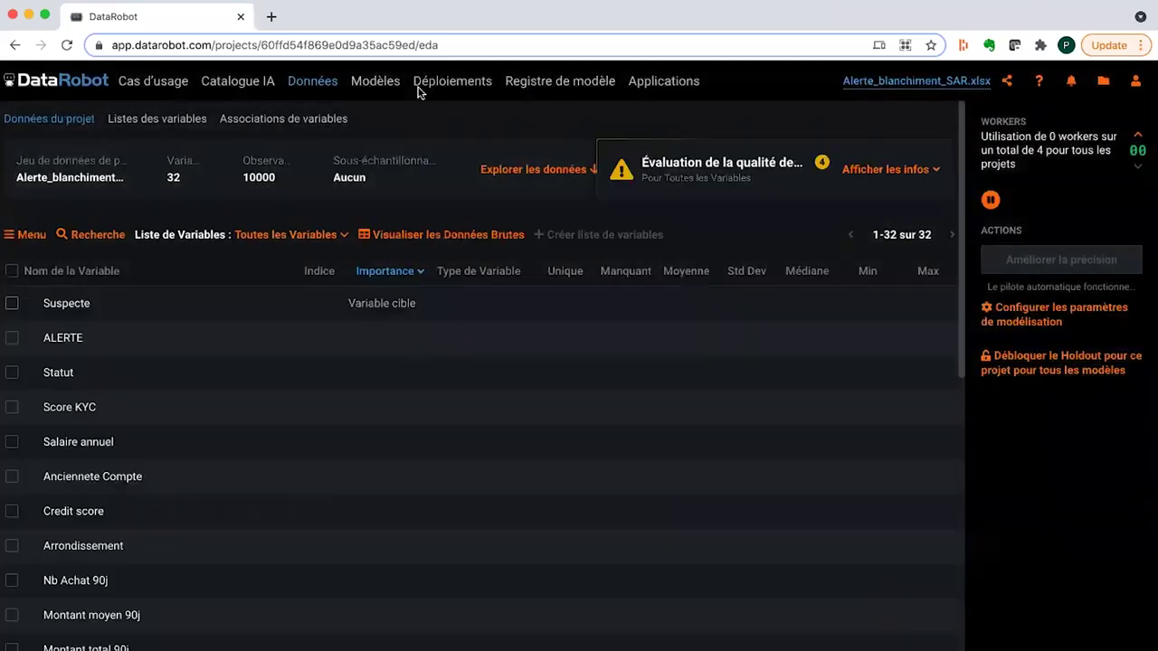
left_click(380, 82)
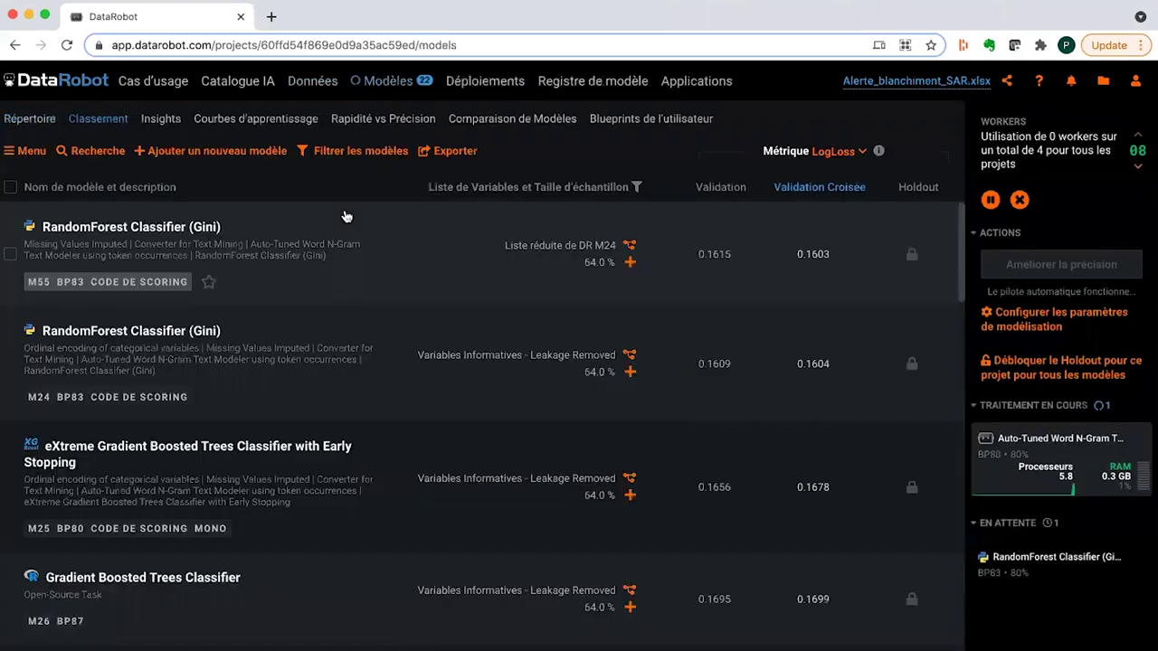
- Expand M17 and read its comment requesting deployment at a 0.15 threshold
scroll(313, 317, "down", 10)
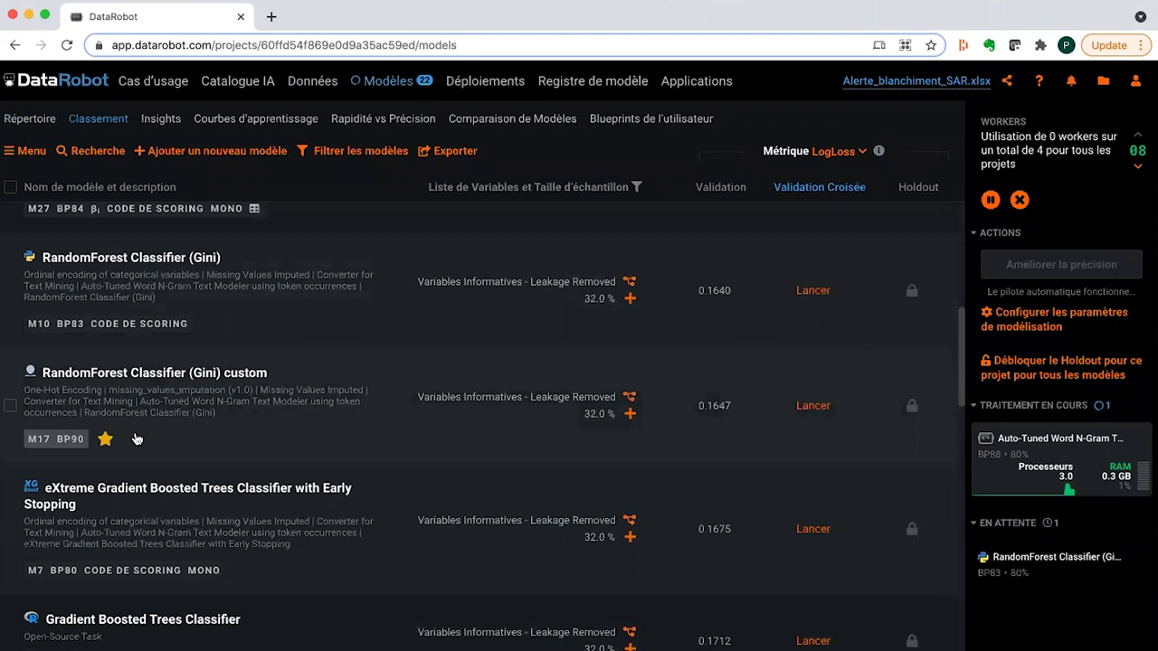
left_click(136, 439)
left_click(370, 328)
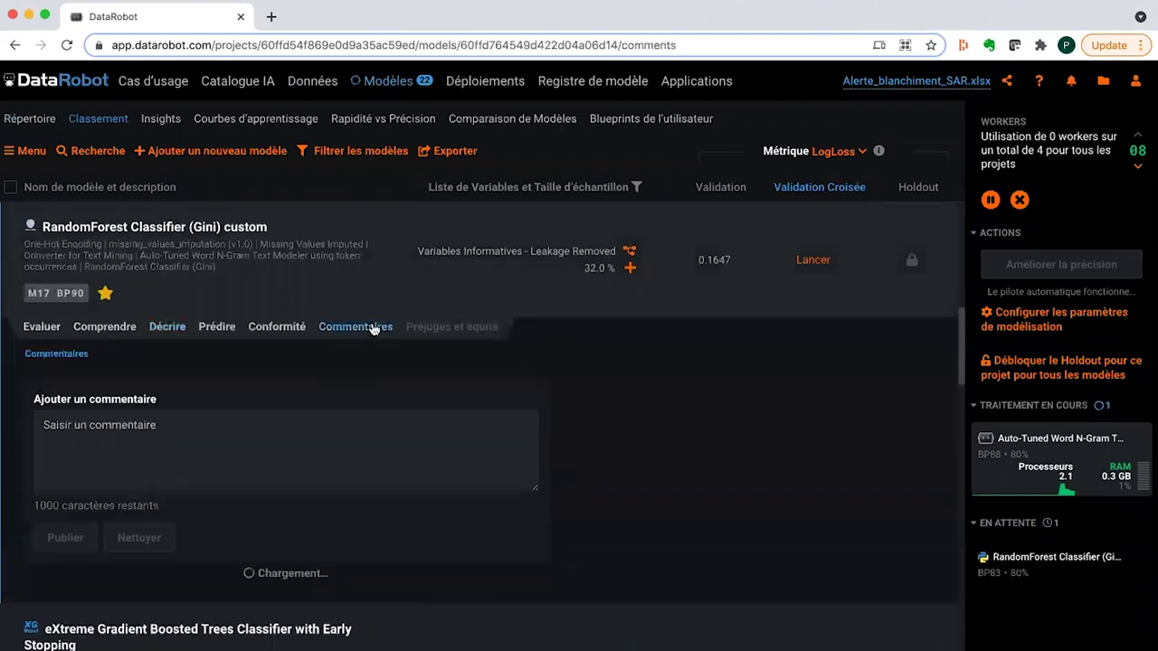
scroll(227, 537, "down", 1)
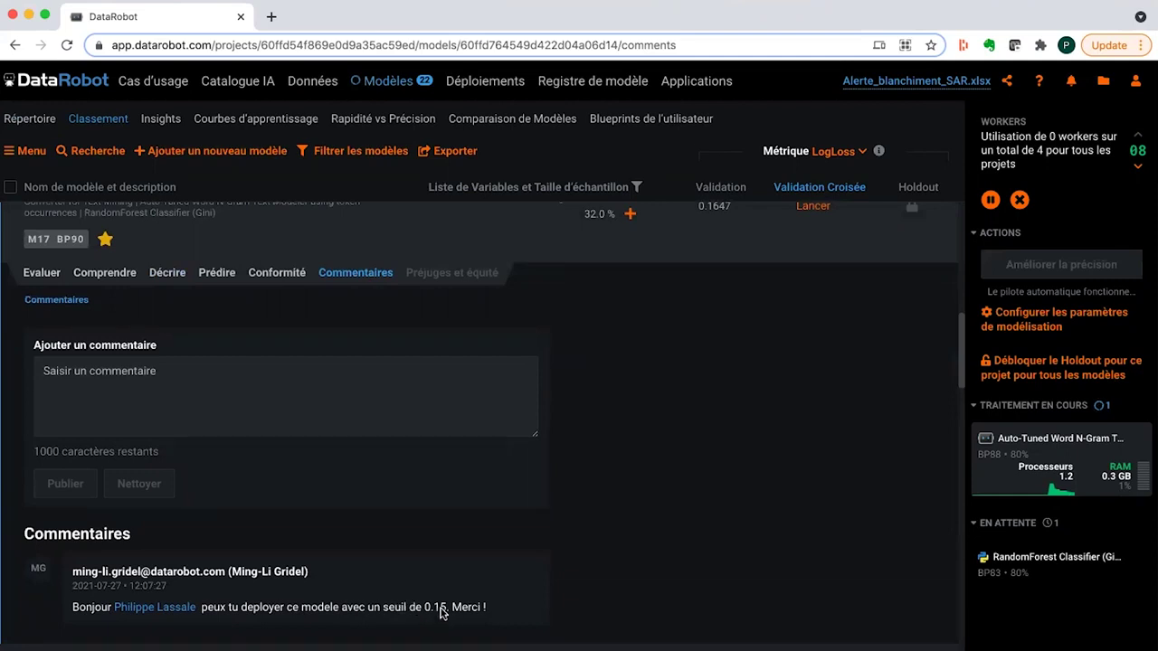
scroll(433, 613, "up", 1)
scroll(432, 613, "up", 1)
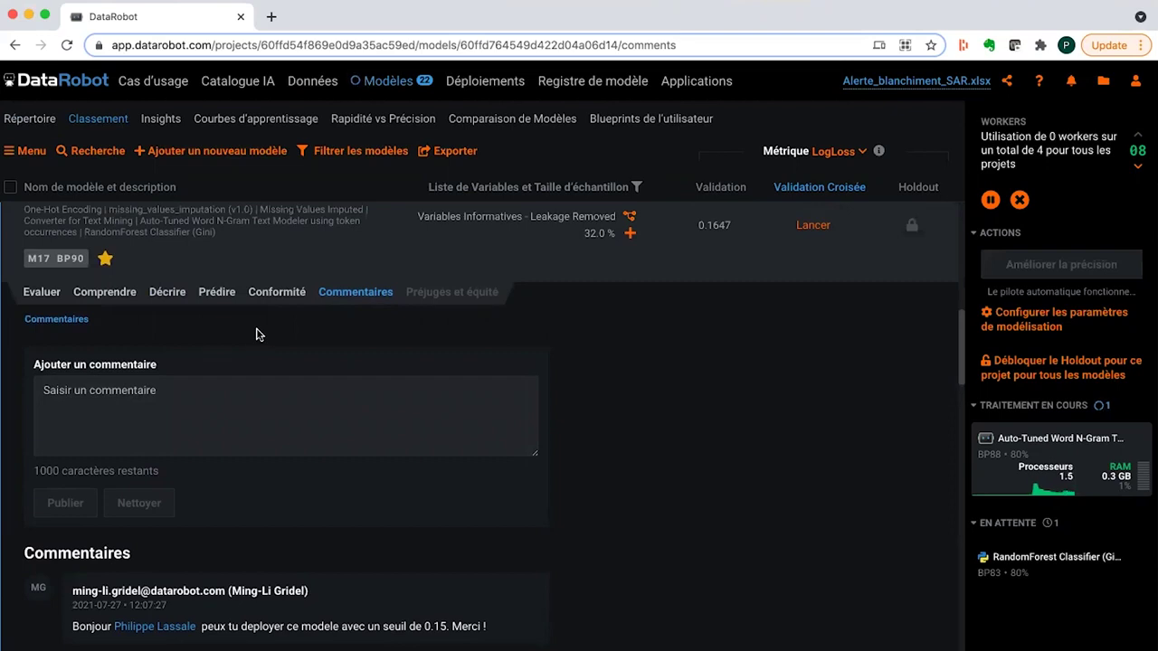
mouse_move(232, 305)
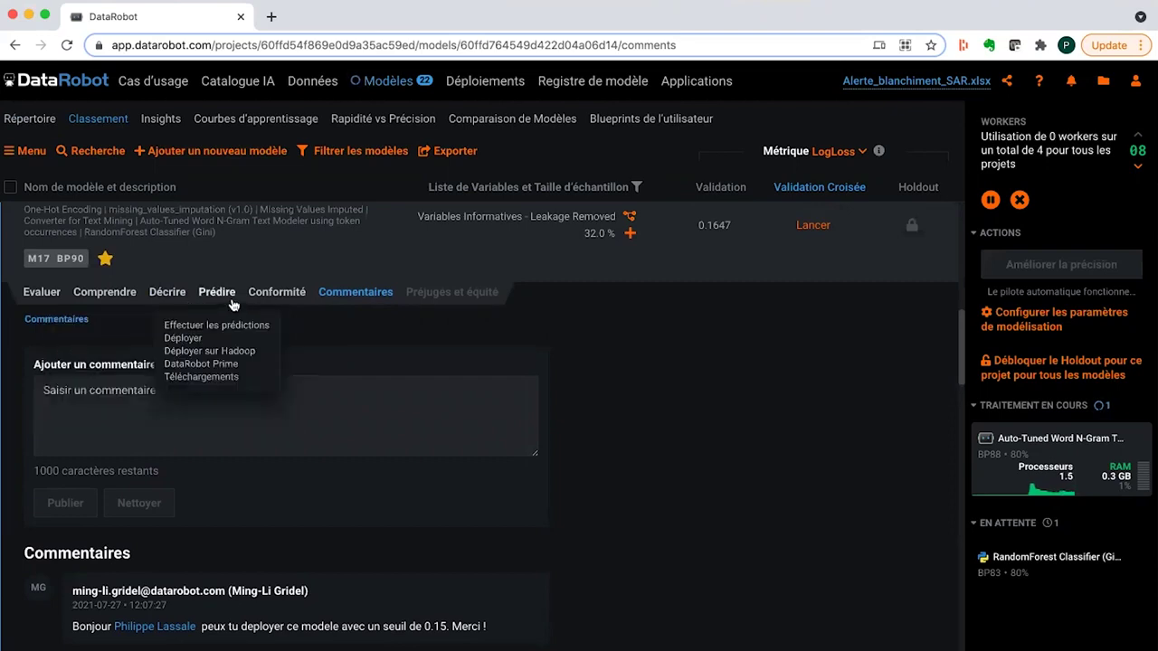
- Change M17's prediction threshold from 0.5 to 0.15 and deploy the model
left_click(193, 340)
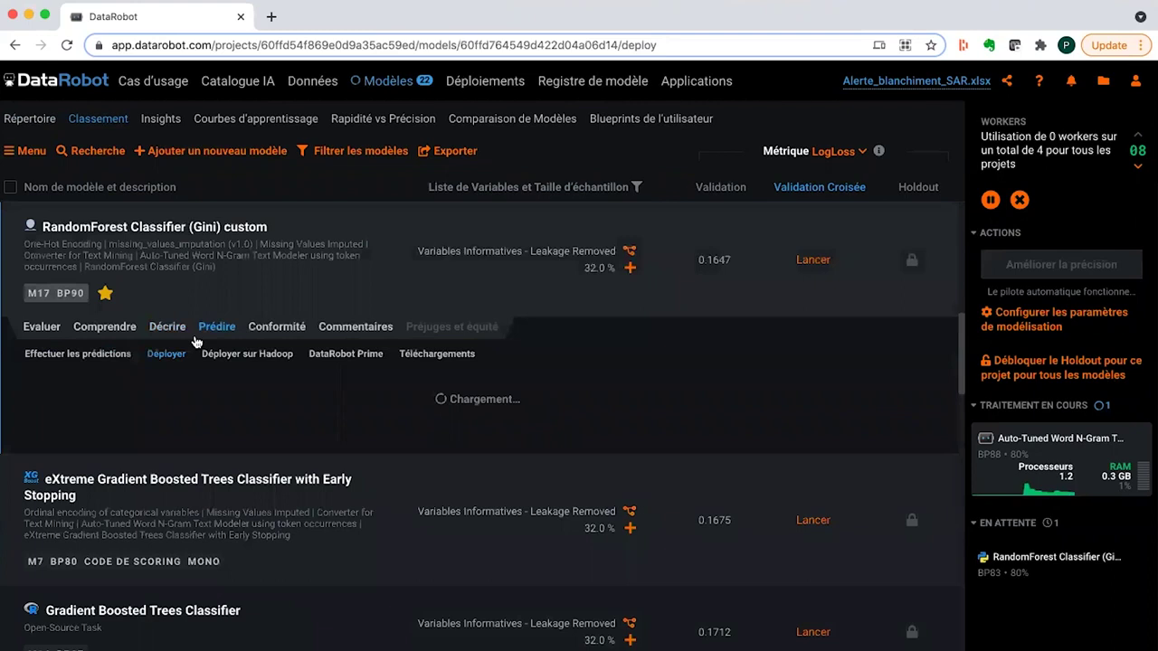
left_click(95, 489)
key("BackSpace")
type("15")
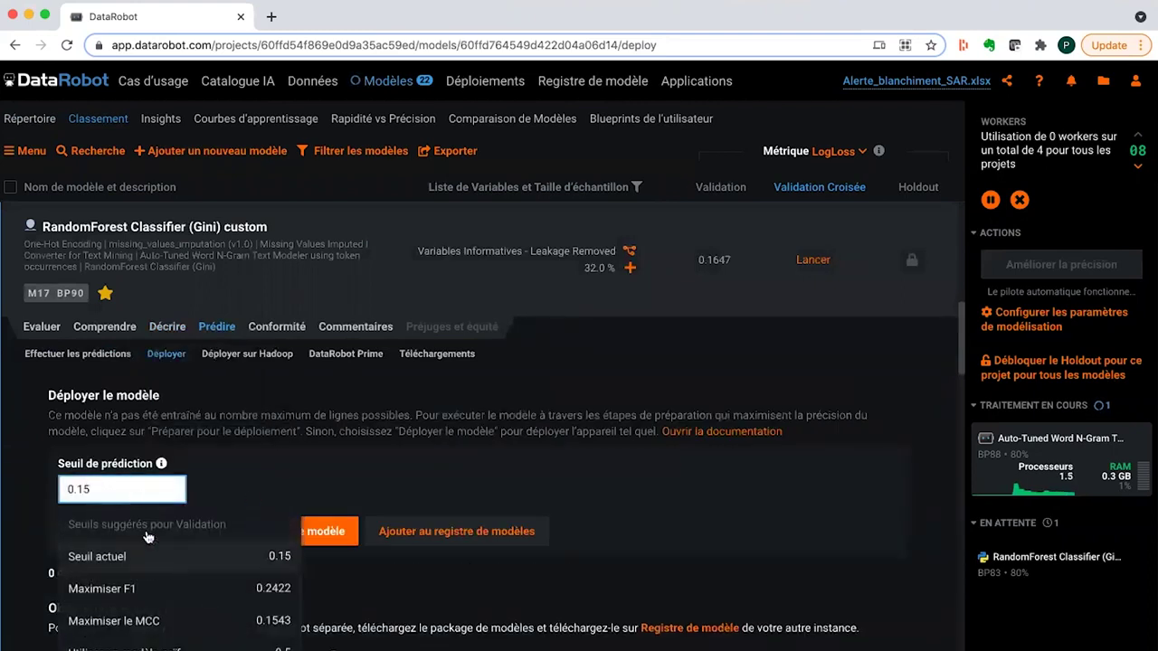
left_click(152, 561)
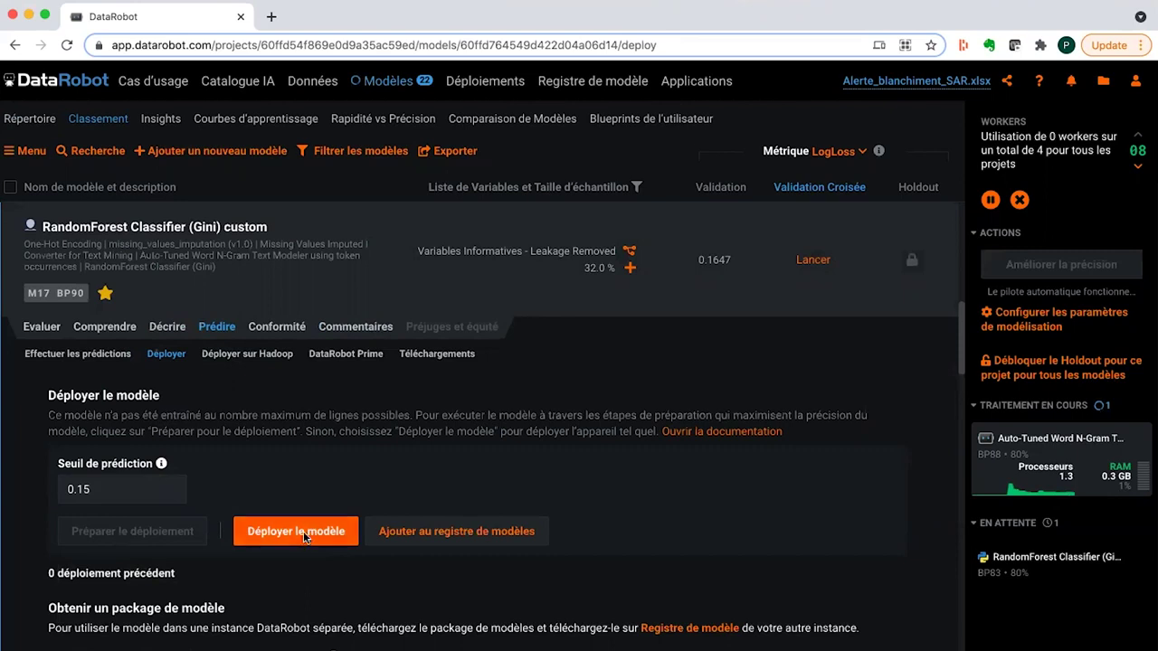
left_click(302, 533)
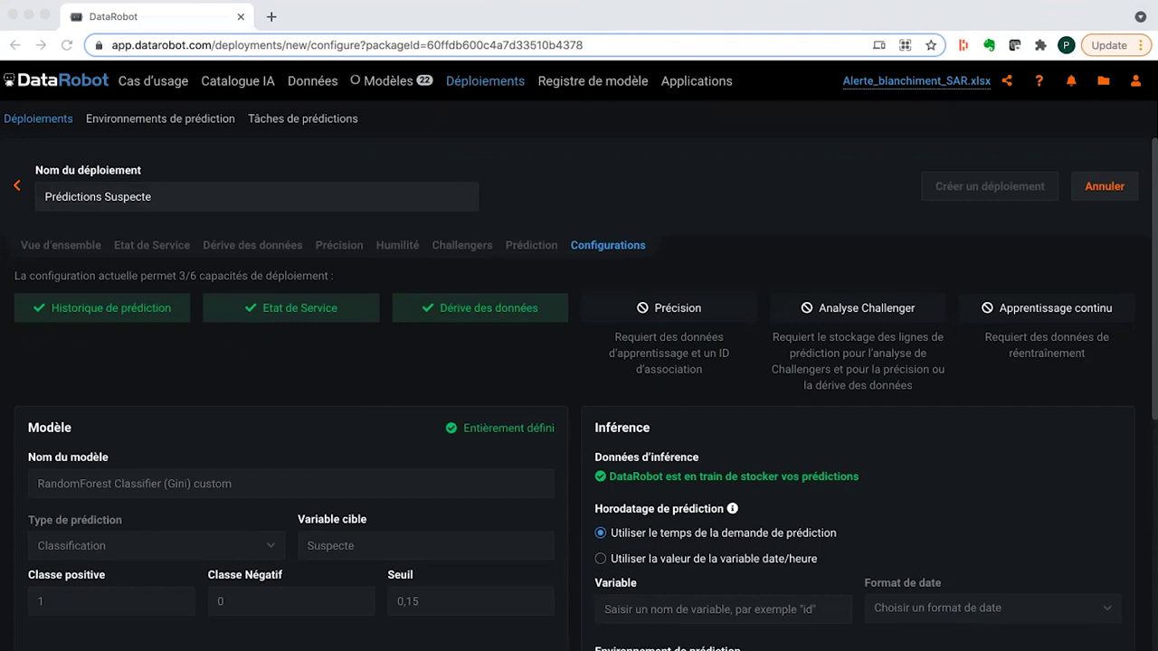
- Append -BigData-Paris-2021 to make the deployment name Prédictions-Suspecte-BigData-Paris-2021
left_click(251, 197)
left_click(100, 197)
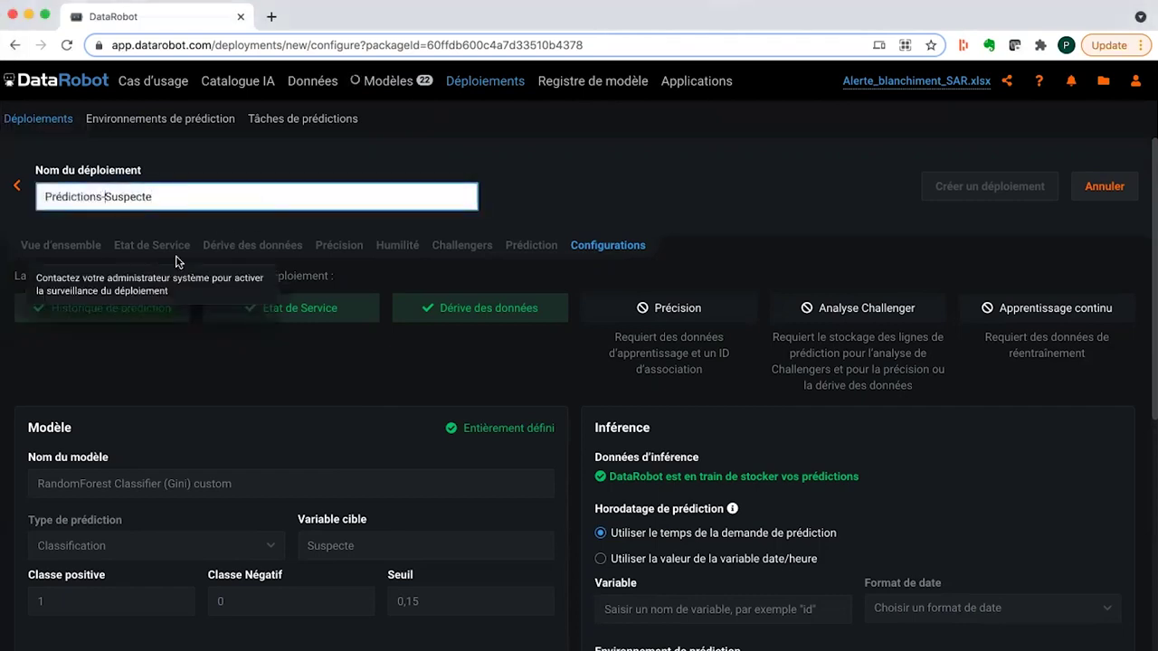
left_click(207, 193)
type("-BigData-Paris-2021")
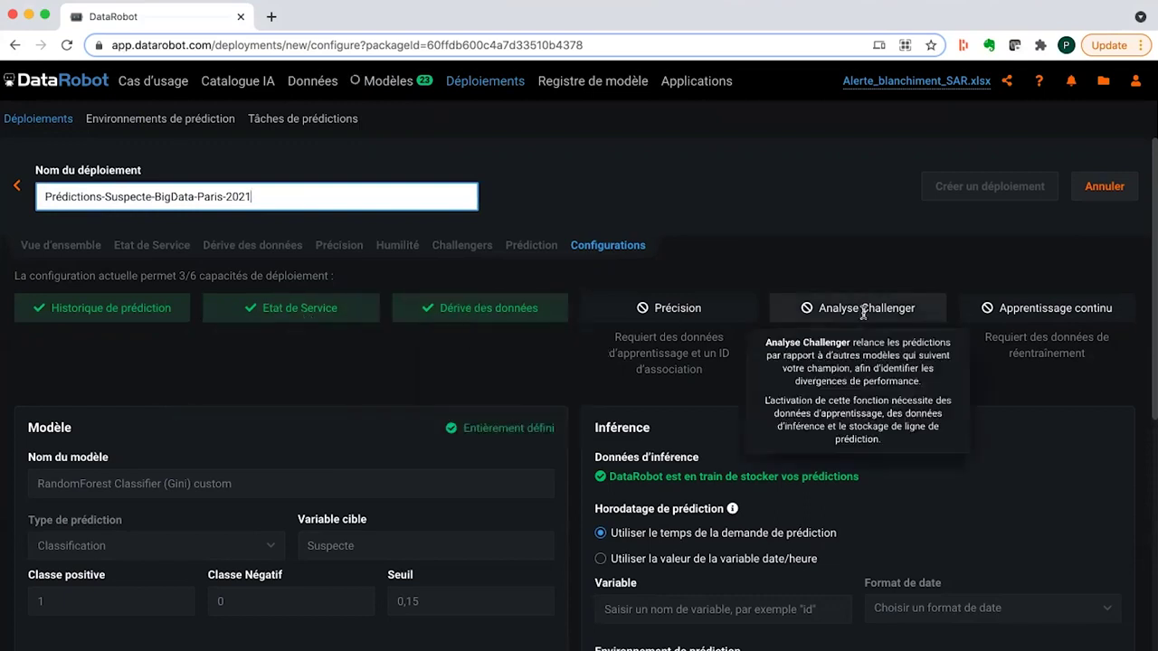
scroll(573, 463, "down", 1)
mouse_move(499, 291)
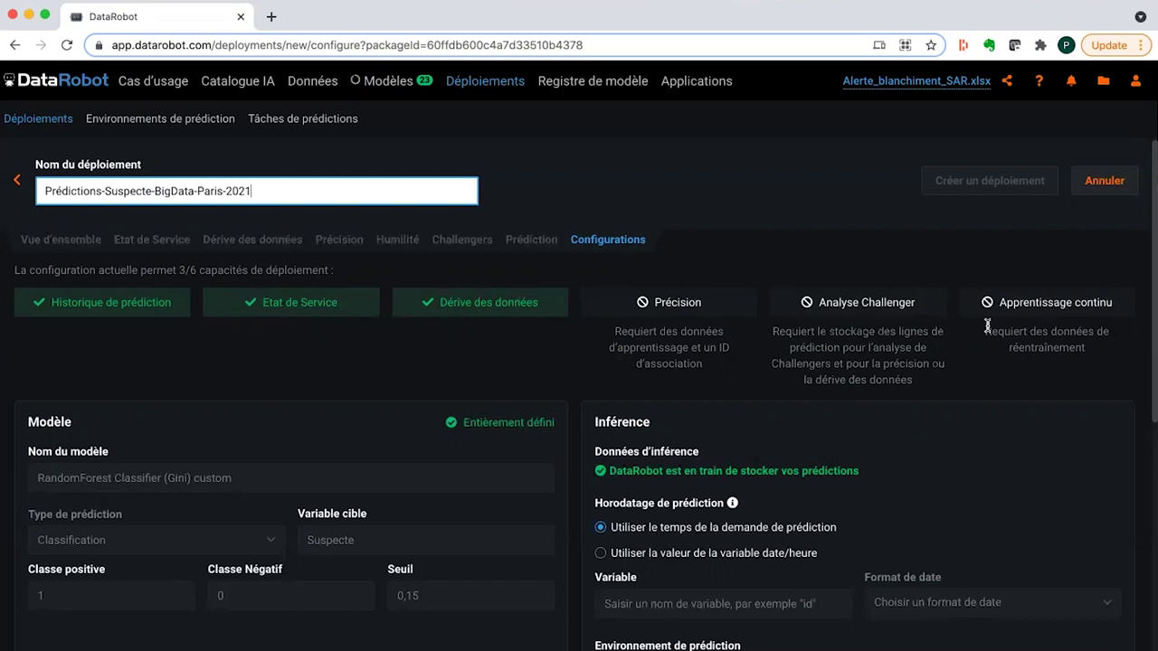
- Enable challenger analysis and segmented-analysis tracking, and set the association ID to ID
scroll(579, 398, "down", 5)
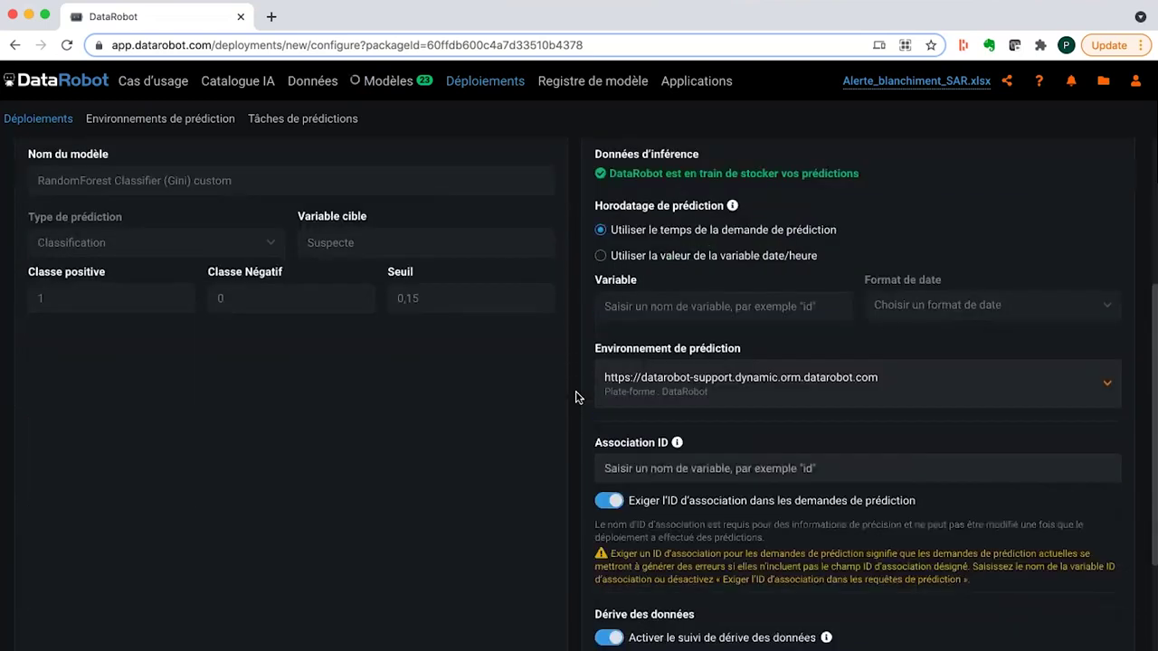
left_click(606, 502)
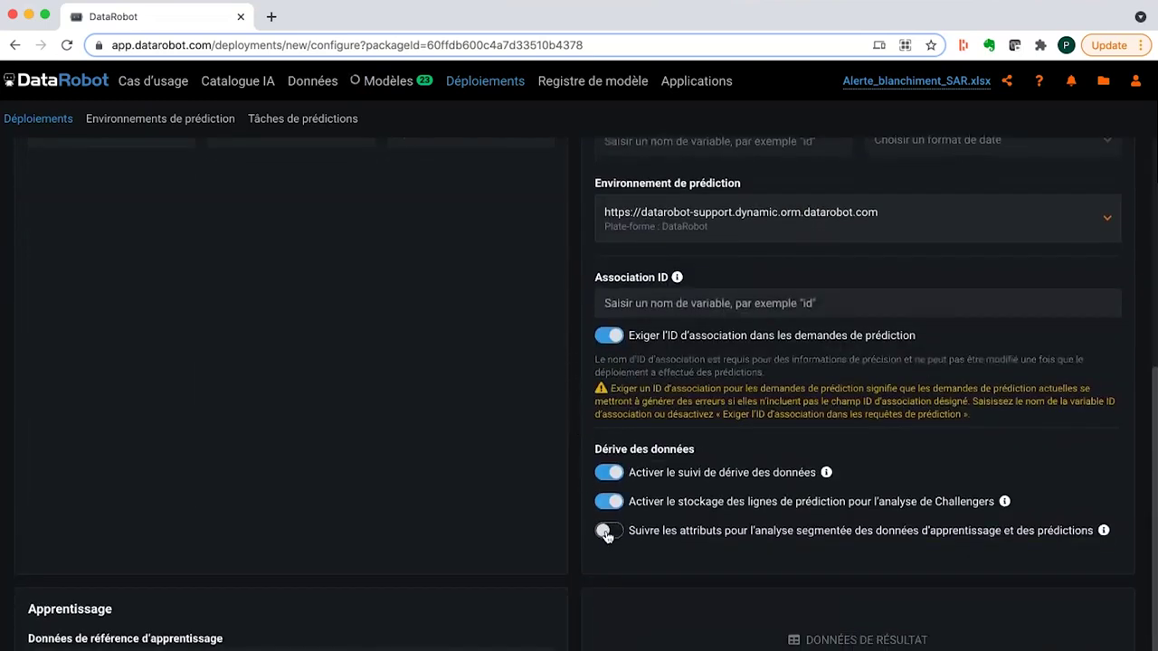
left_click(604, 530)
left_click(622, 303)
type("ID")
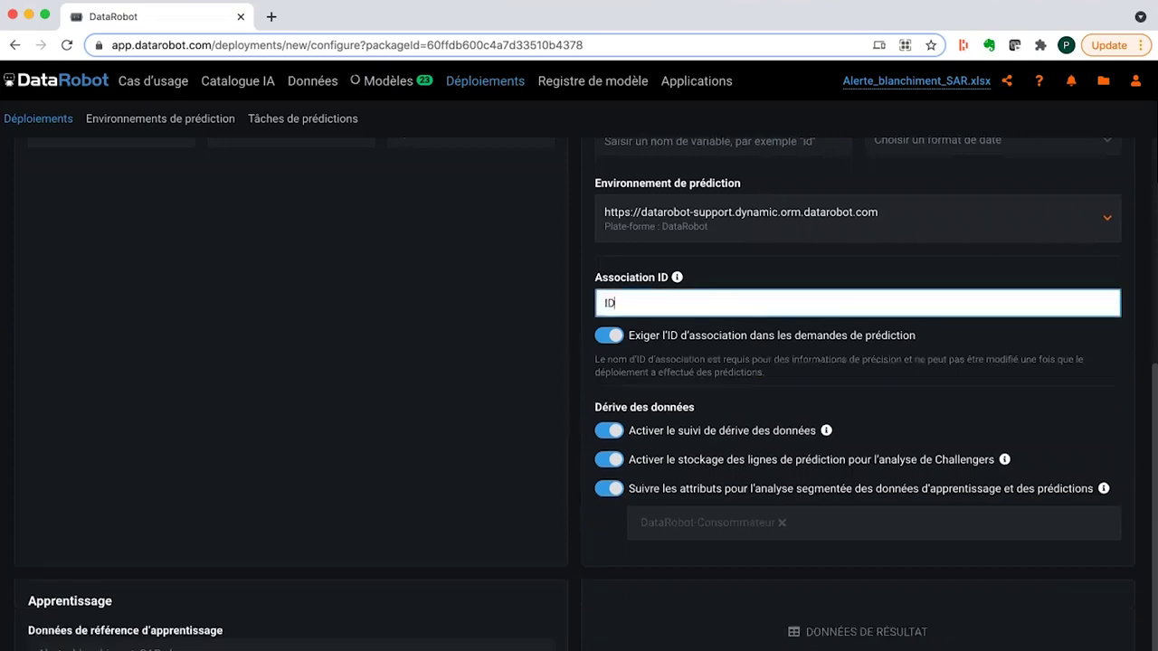
left_click(575, 391)
- Add Alerte_blanchiment_SAR from the AI Catalog as the retraining dataset
scroll(503, 452, "down", 1)
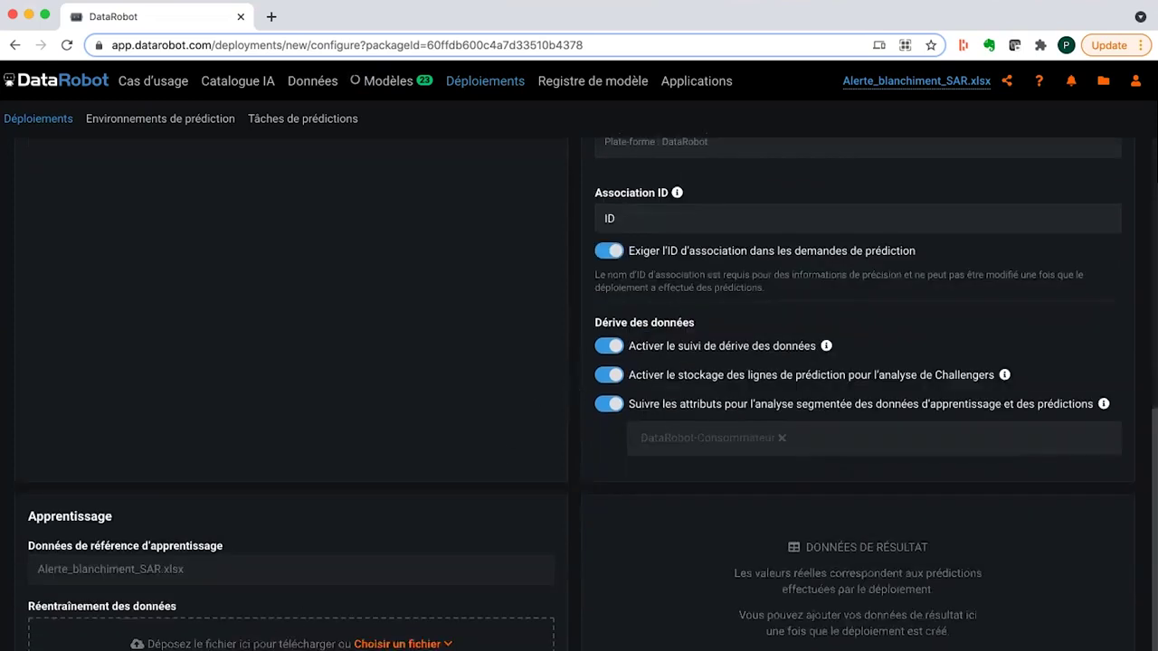
left_click(396, 644)
left_click(418, 618)
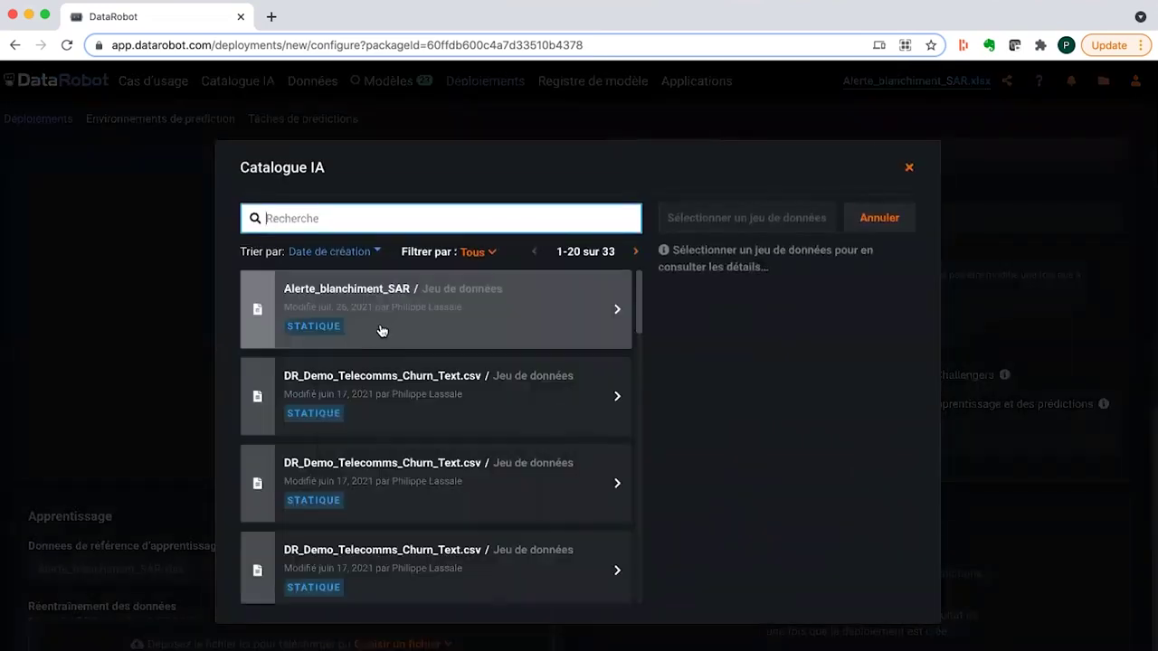
left_click(385, 327)
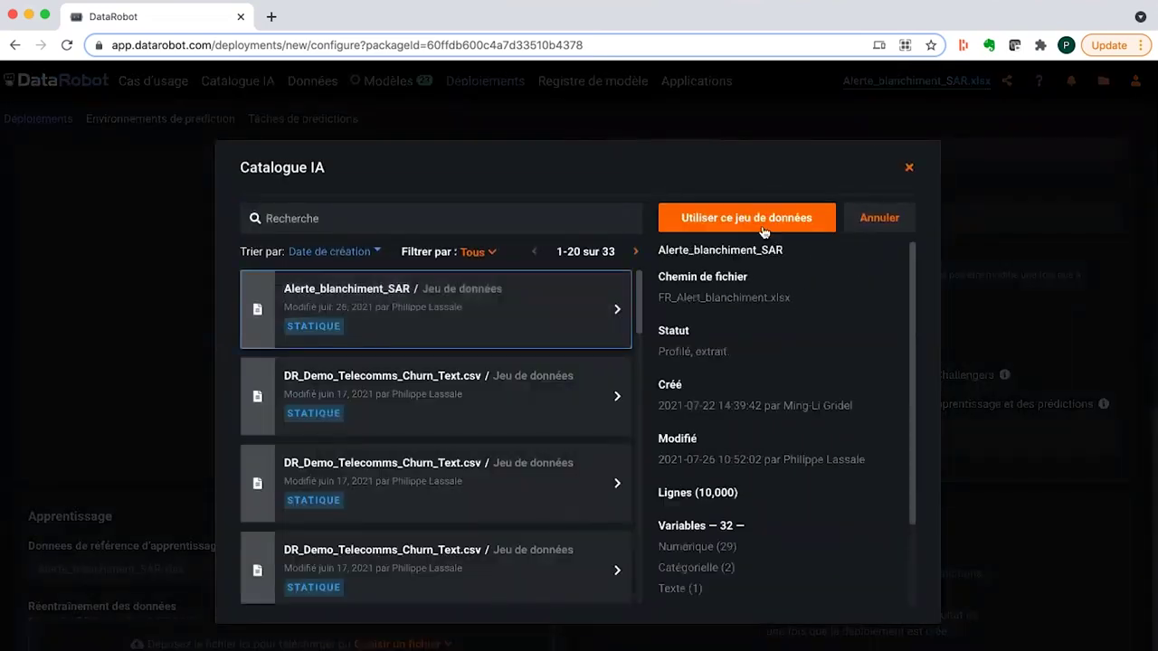
left_click(756, 223)
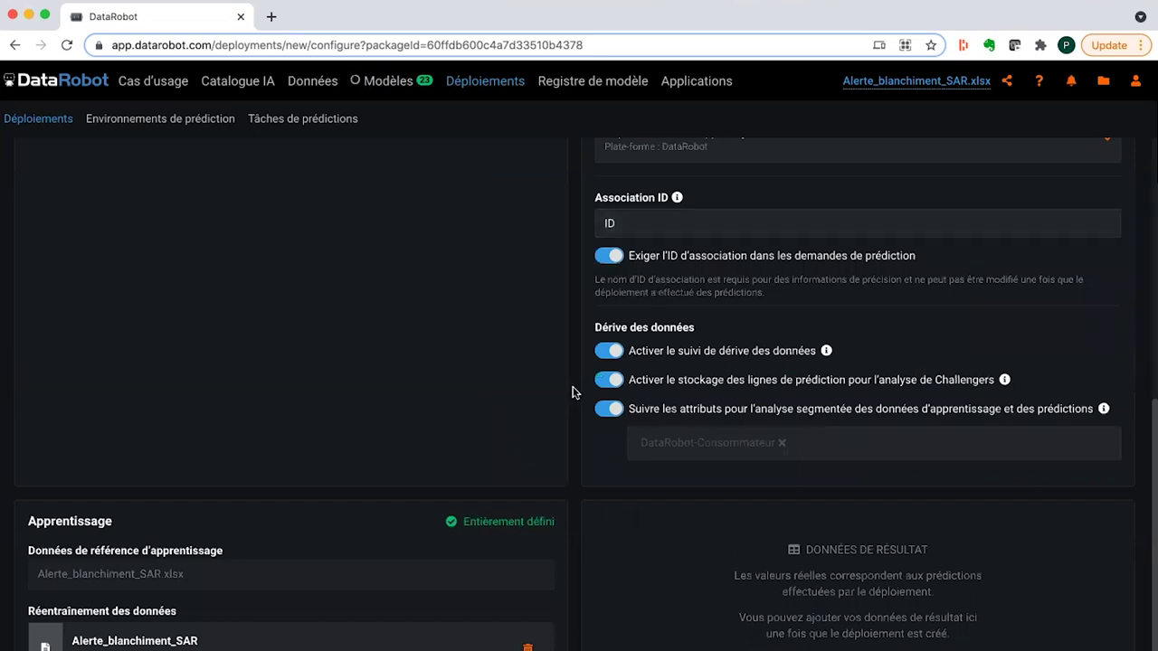
scroll(571, 392, "up", 10)
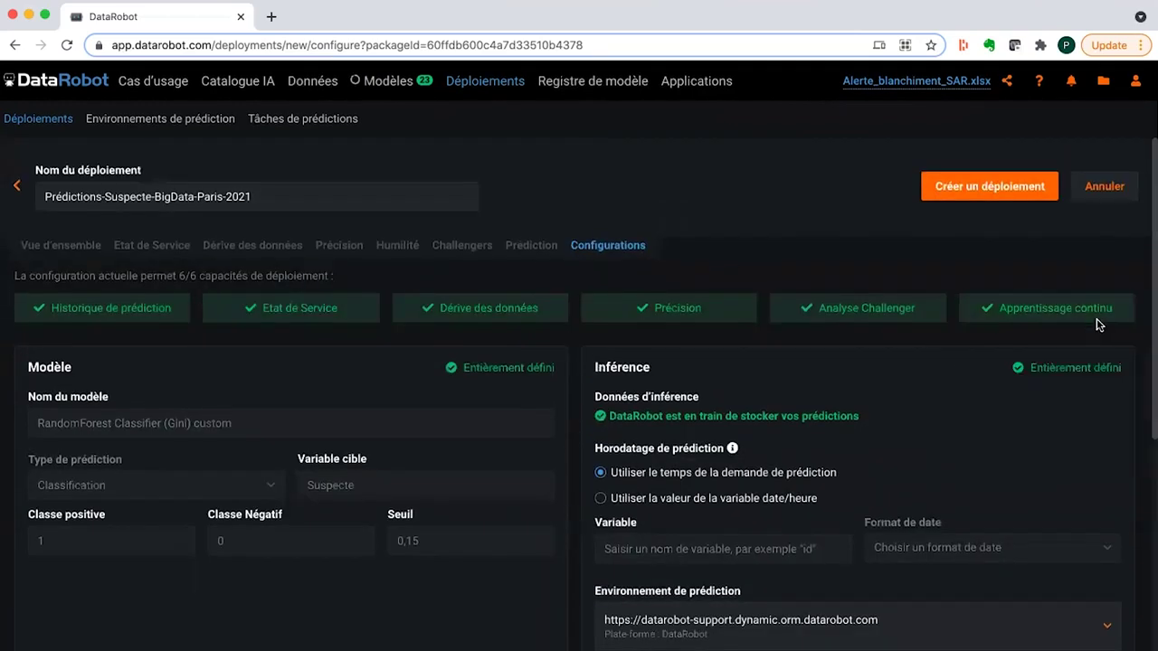
- Create the deployment, confirm it, and return to the Deployments inventory
left_click(1001, 198)
left_click(436, 555)
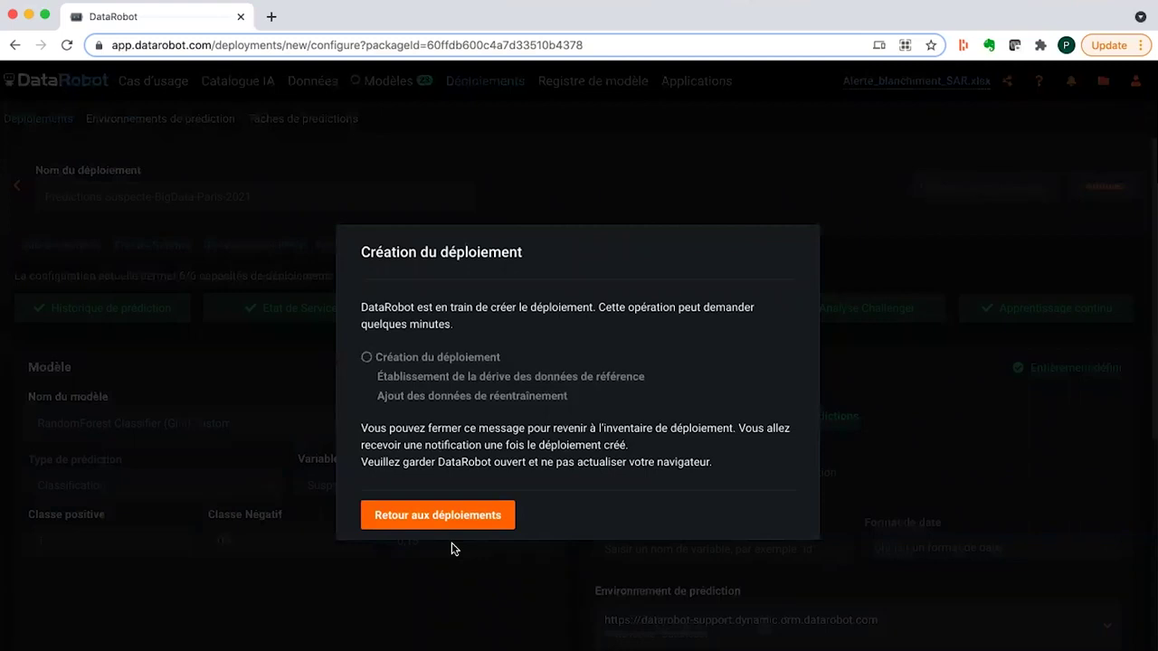
left_click(477, 518)
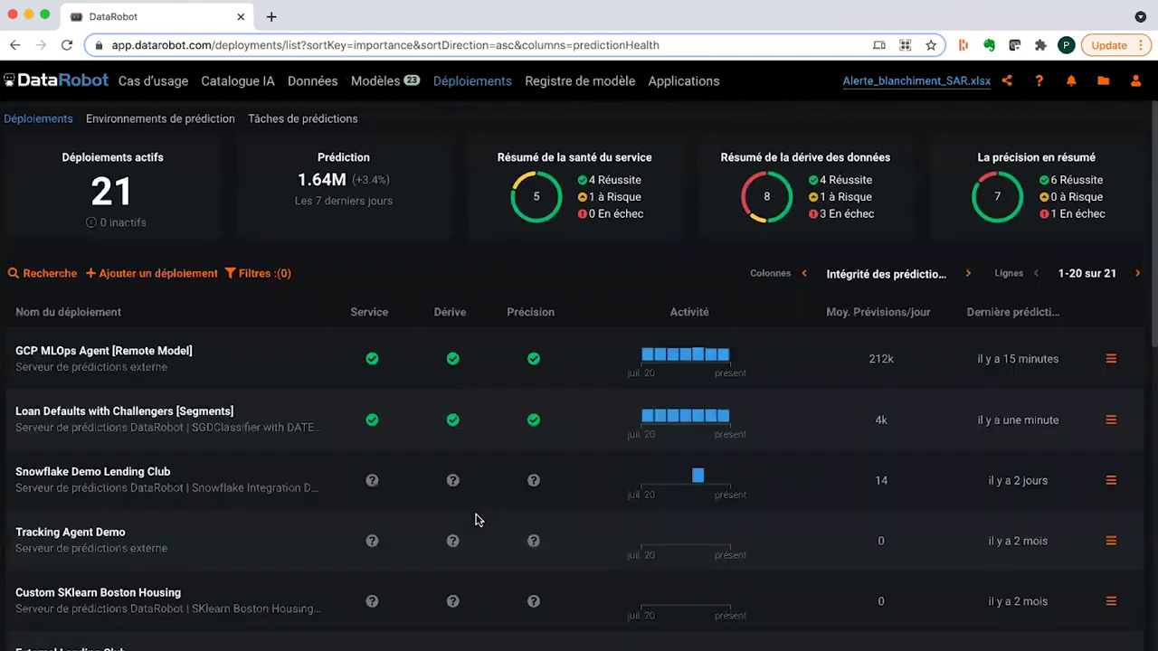
- Switch the inventory columns from Intégrité des prédictions to Gouvernance
left_click(388, 91)
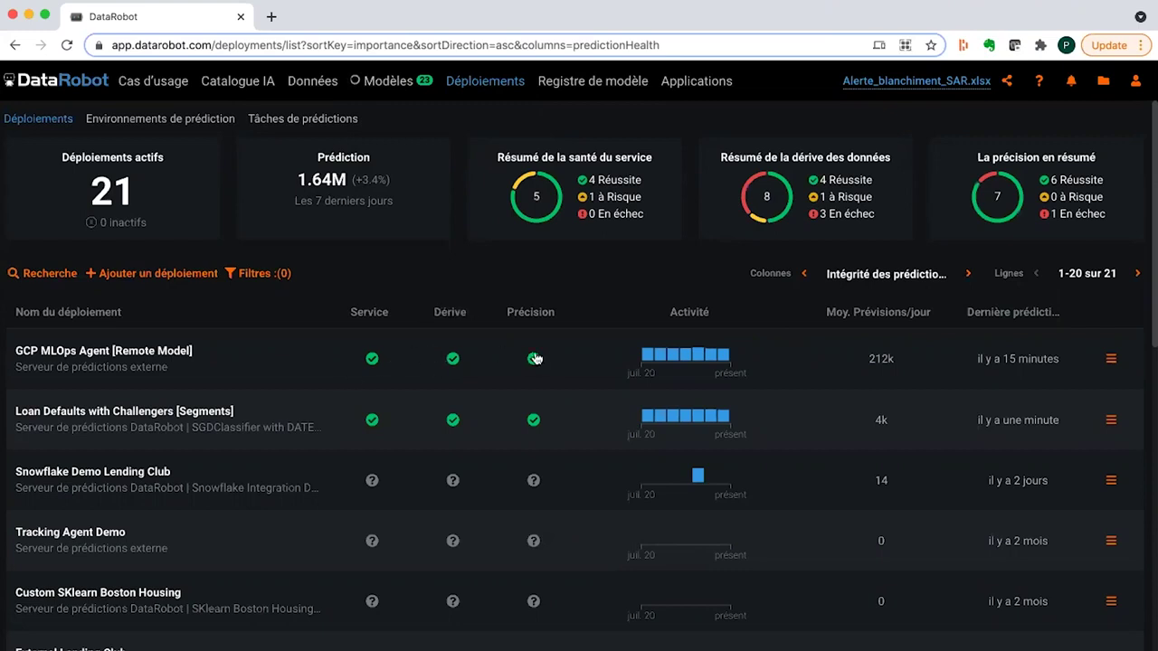
left_click(968, 273)
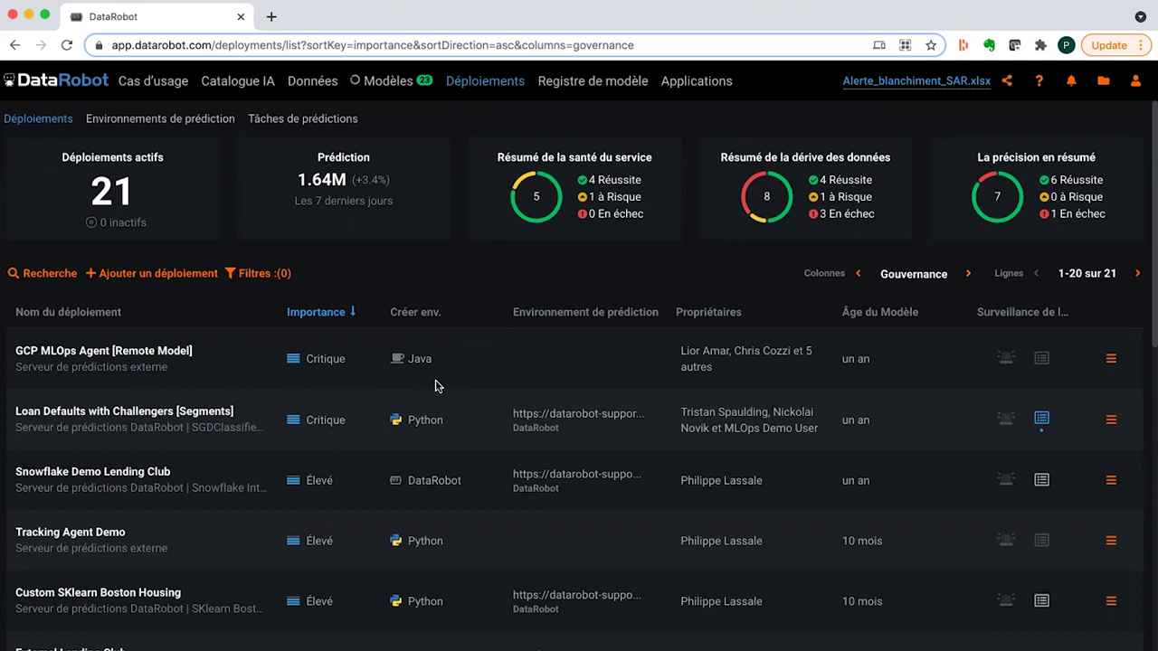
scroll(434, 386, "down", 3)
scroll(434, 386, "up", 3)
- Restore the prediction health columns and open the Demo Probability of Default (Risk Management) deployment
left_click(968, 274)
scroll(370, 455, "down", 5)
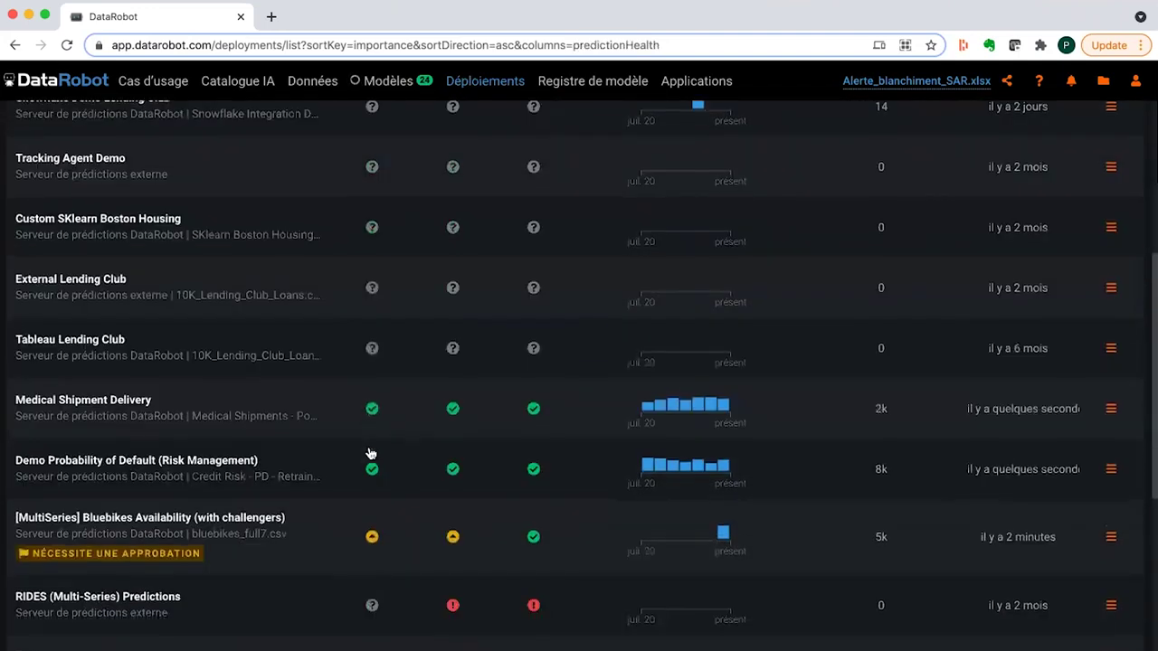
left_click(124, 446)
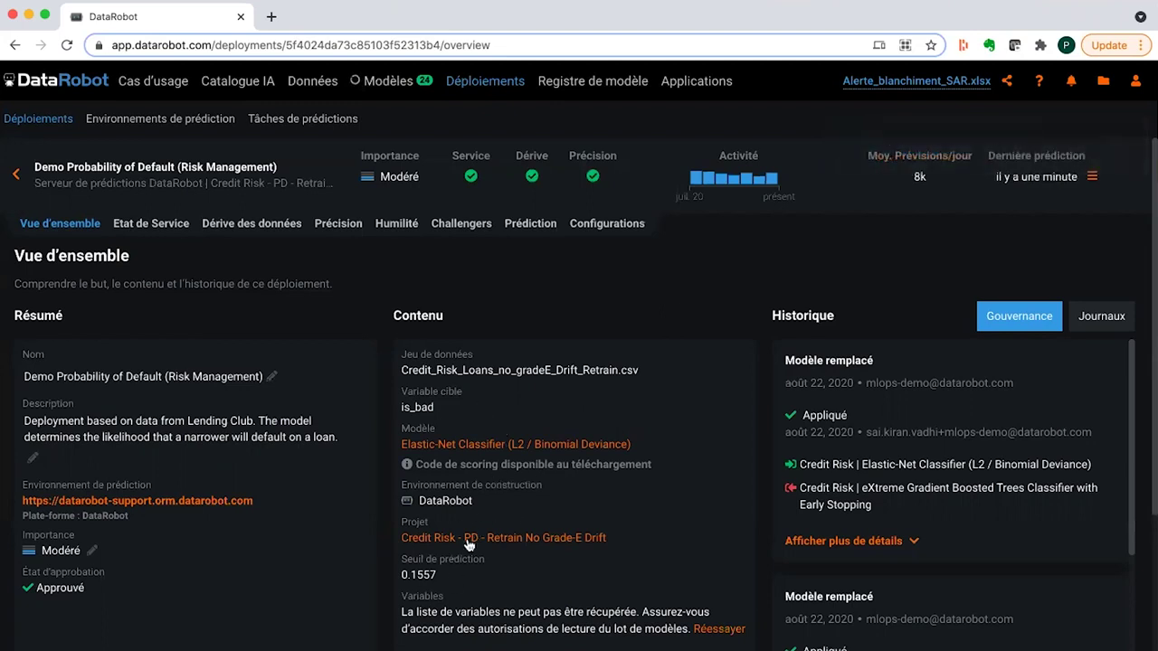
double_click(423, 575)
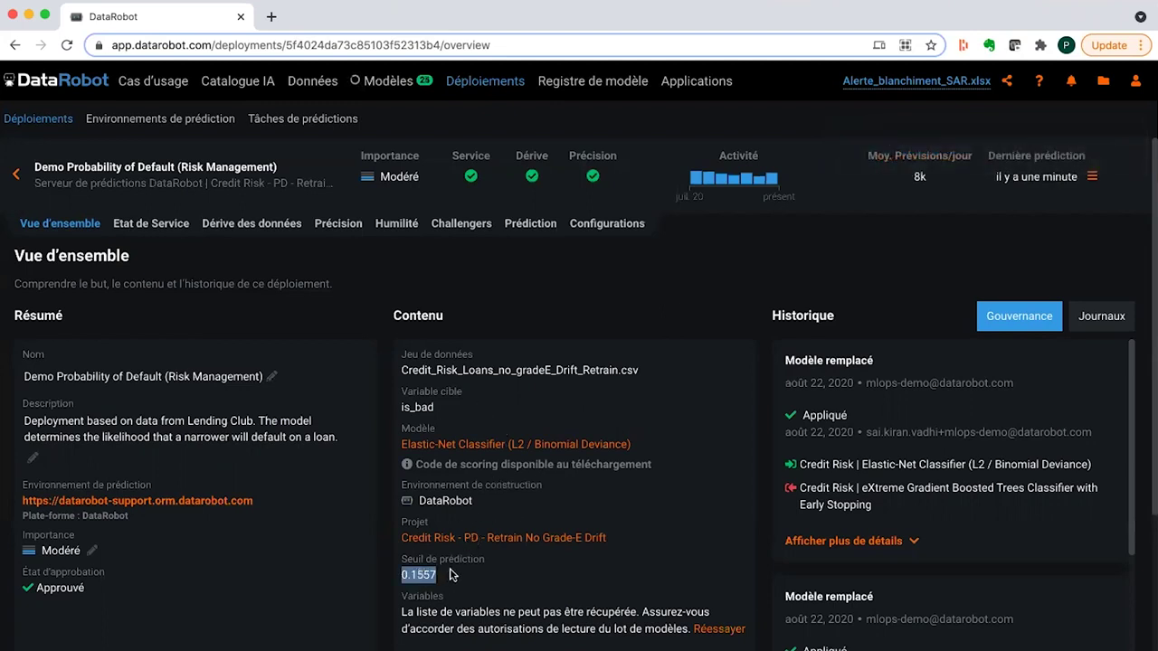
left_click(453, 576)
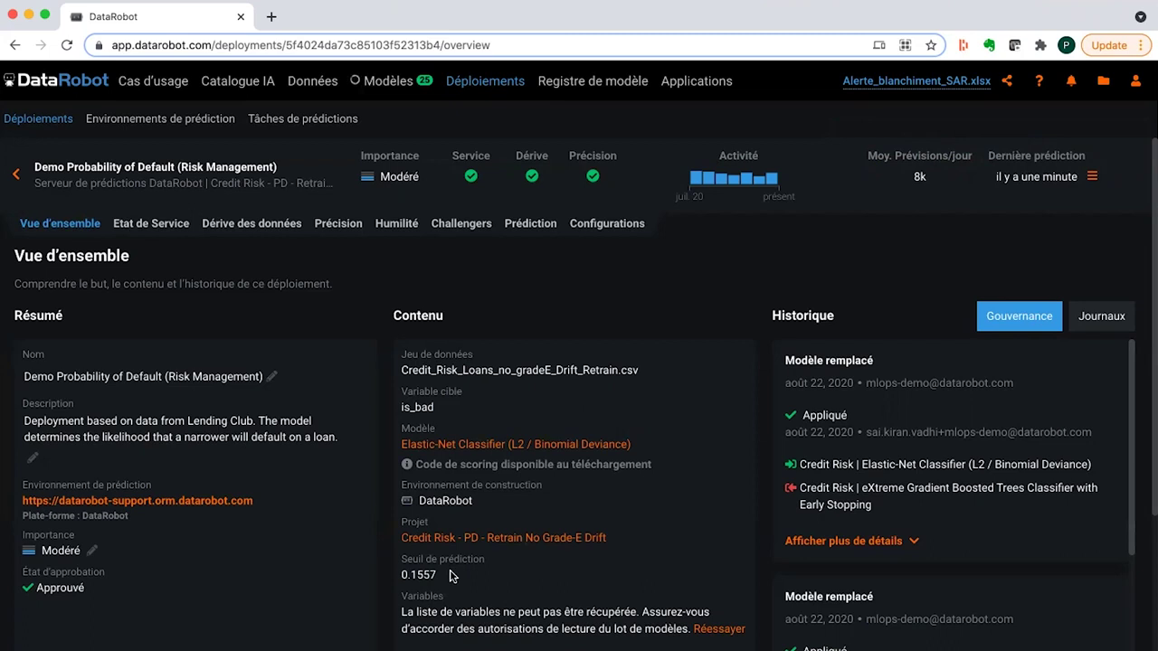
scroll(452, 576, "down", 5)
scroll(788, 326, "up", 1)
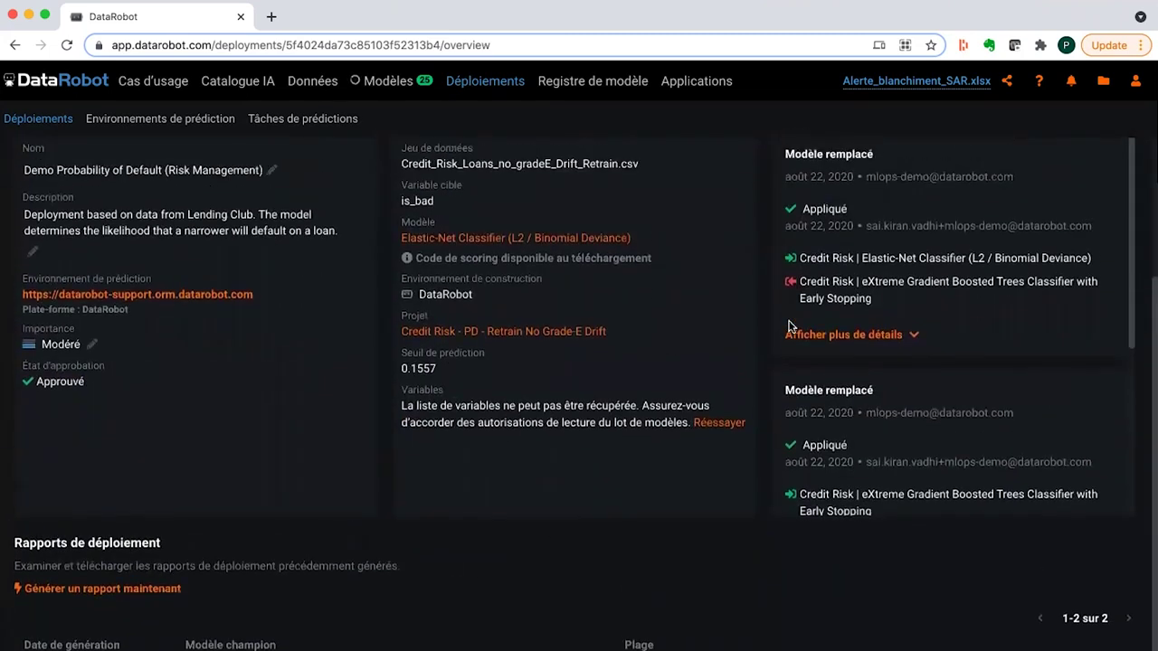
scroll(789, 326, "down", 3)
scroll(882, 411, "up", 2)
scroll(882, 411, "up", 2)
scroll(760, 345, "up", 3)
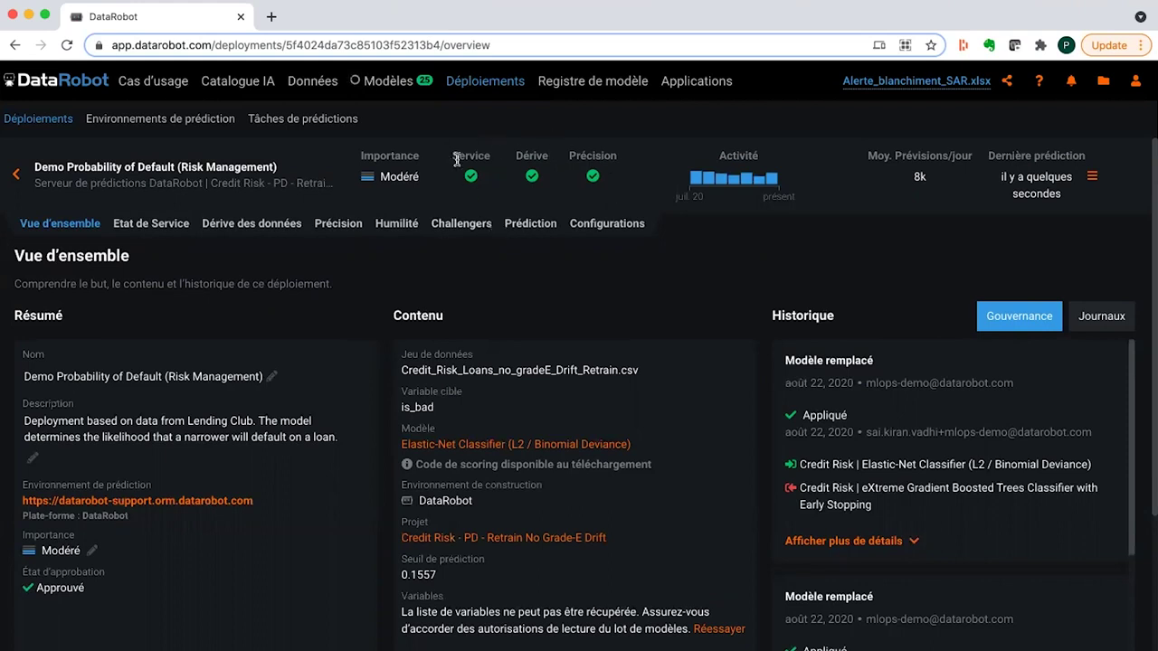
- Check the deployment's Service Health: 59.45k predictions, 9.89k requests, 0.000% errors, 99.767% cache hits
left_click(164, 228)
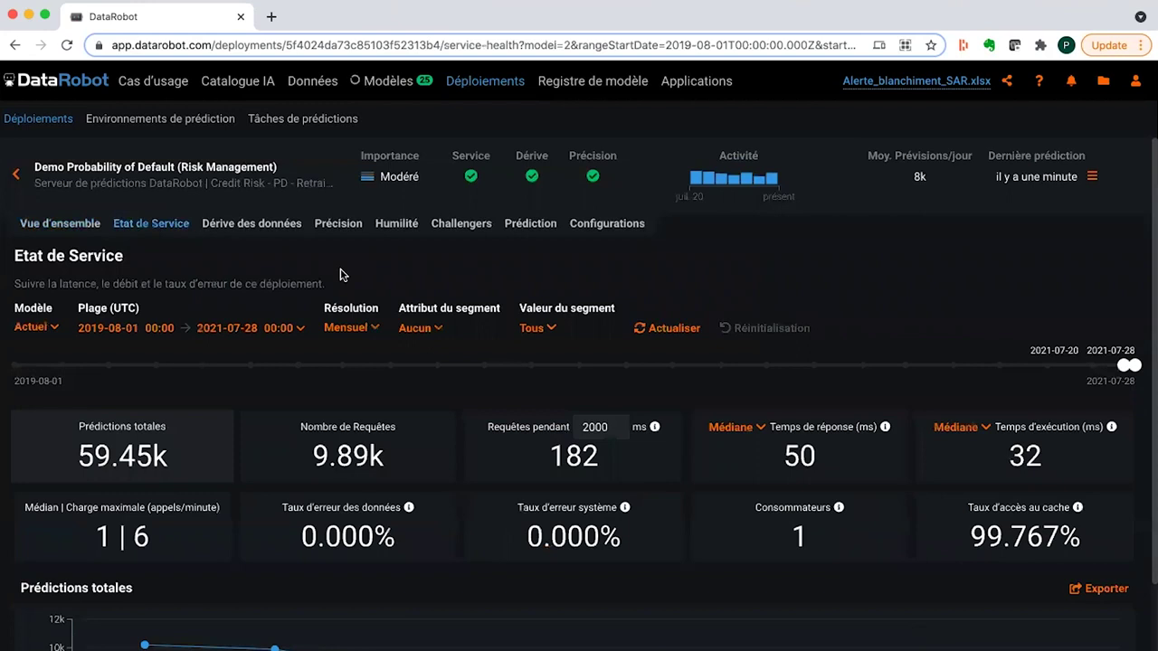
scroll(342, 275, "down", 2)
scroll(340, 271, "up", 1)
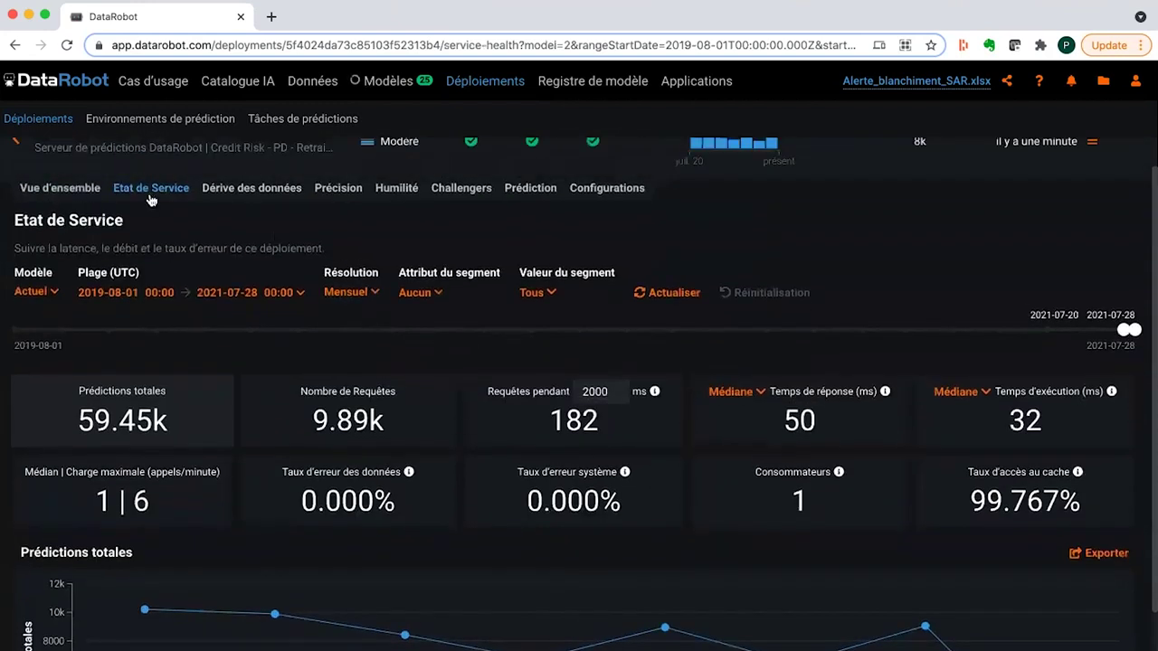
scroll(151, 200, "down", 1)
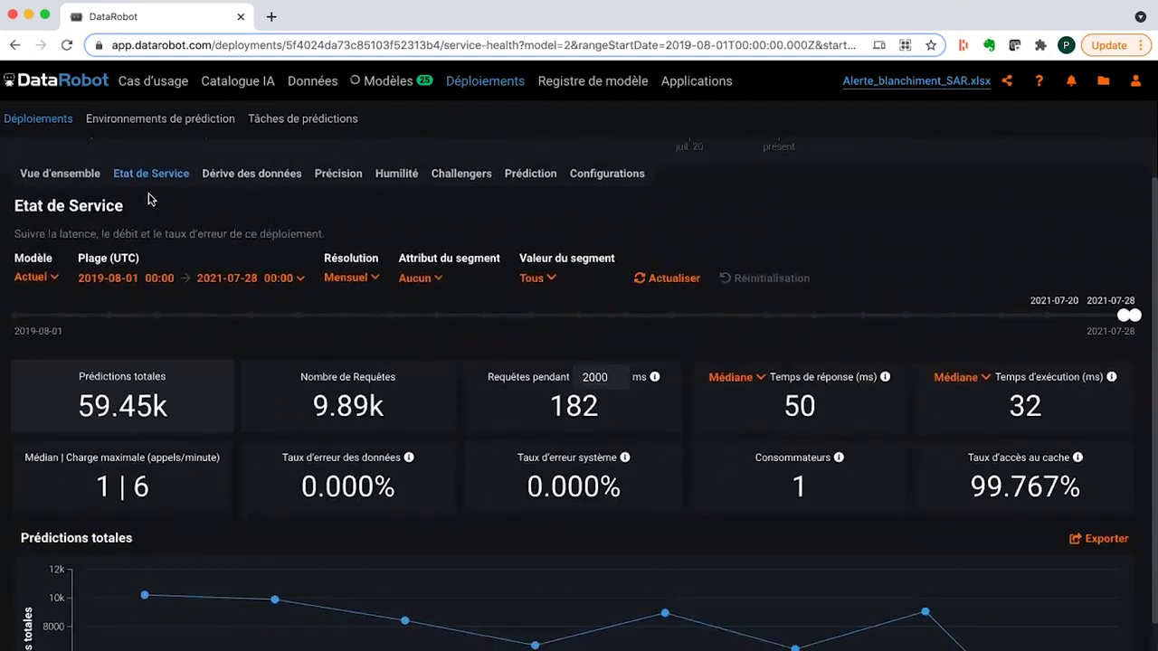
scroll(151, 200, "down", 1)
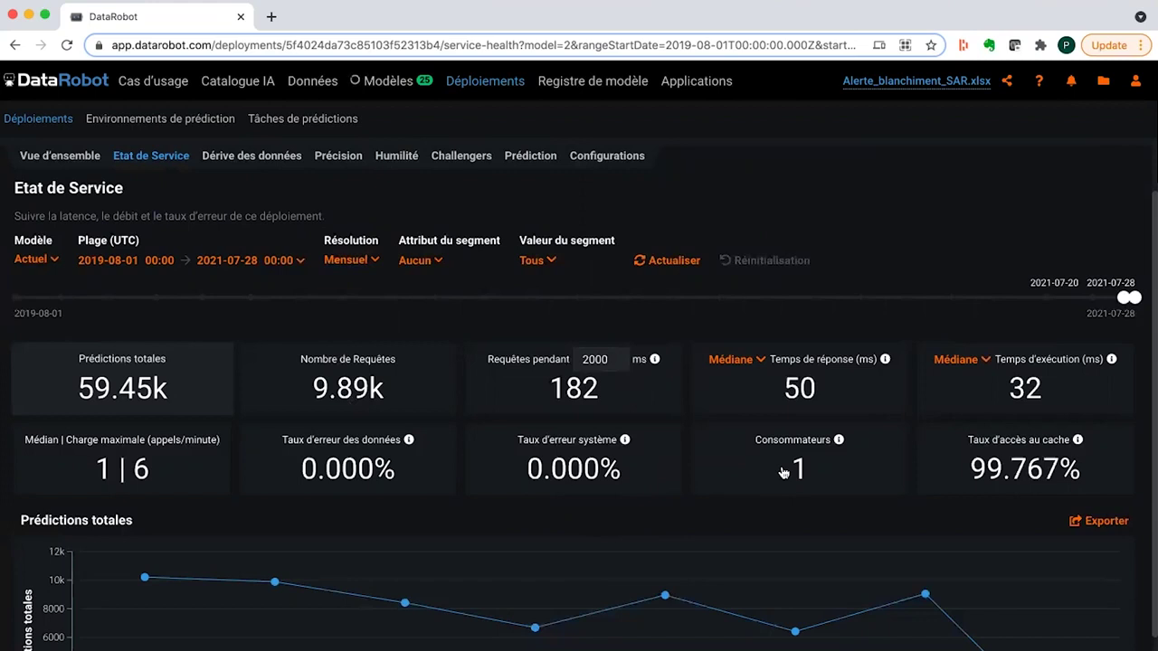
left_click(419, 261)
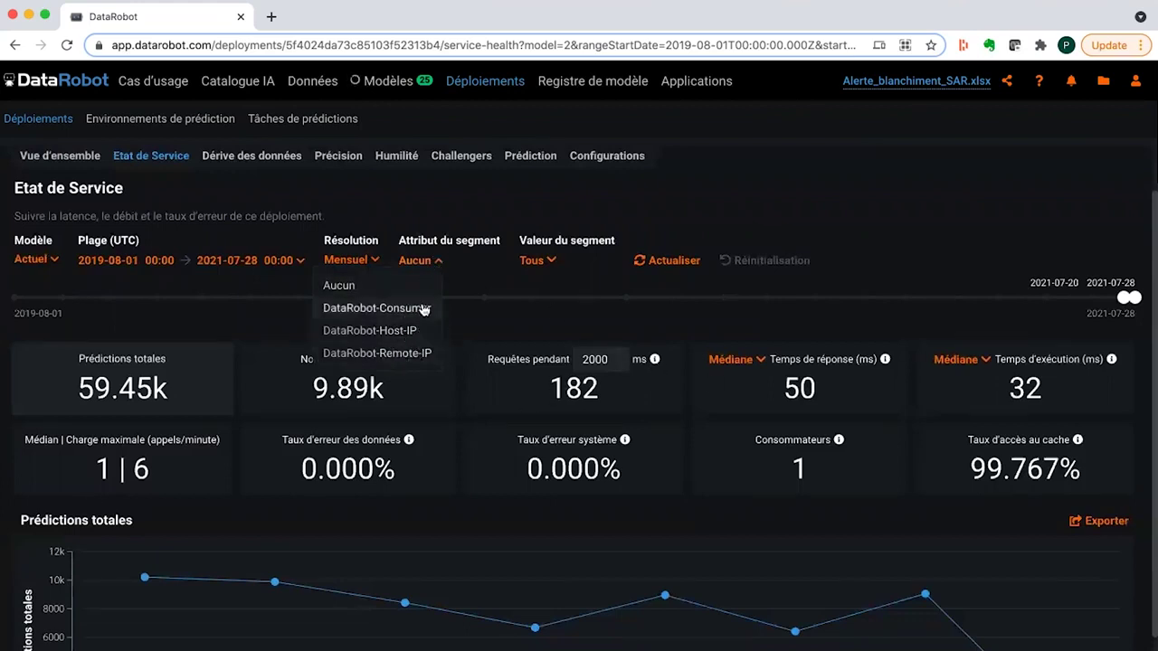
left_click(553, 312)
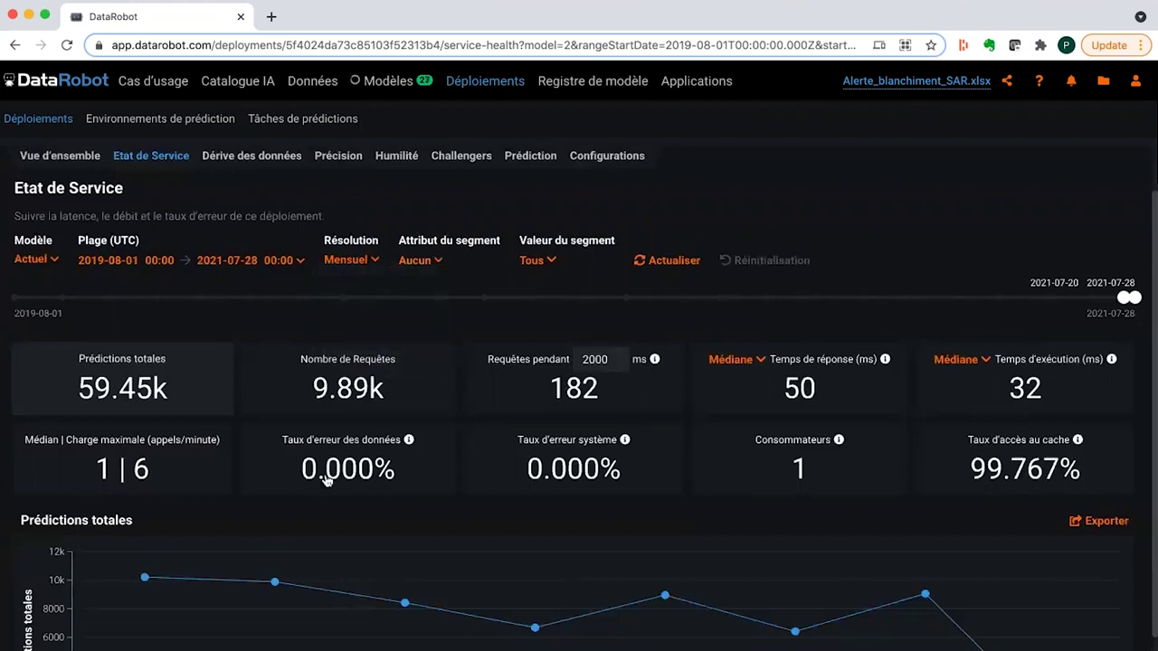
scroll(339, 465, "down", 1)
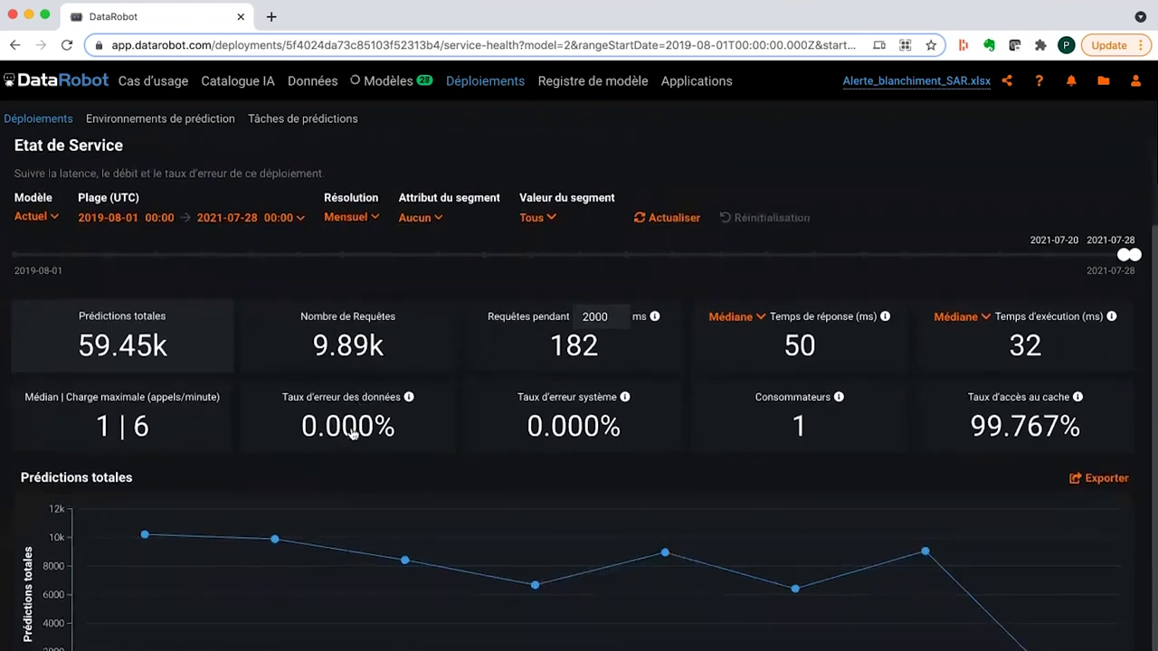
scroll(358, 452, "up", 1)
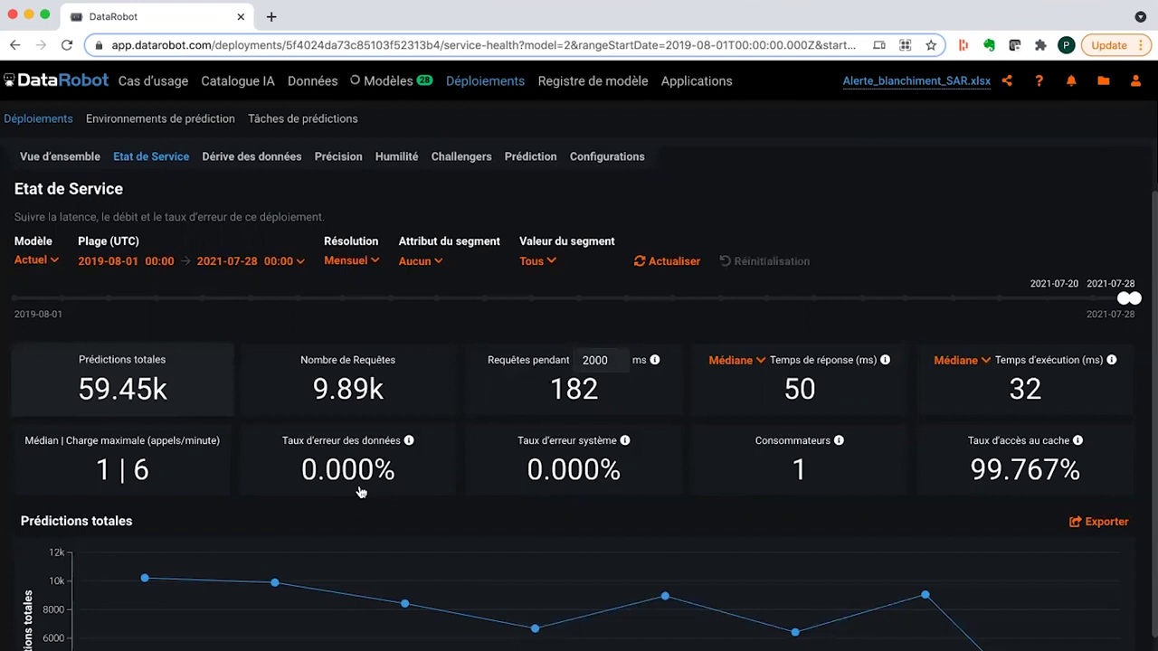
scroll(360, 491, "up", 1)
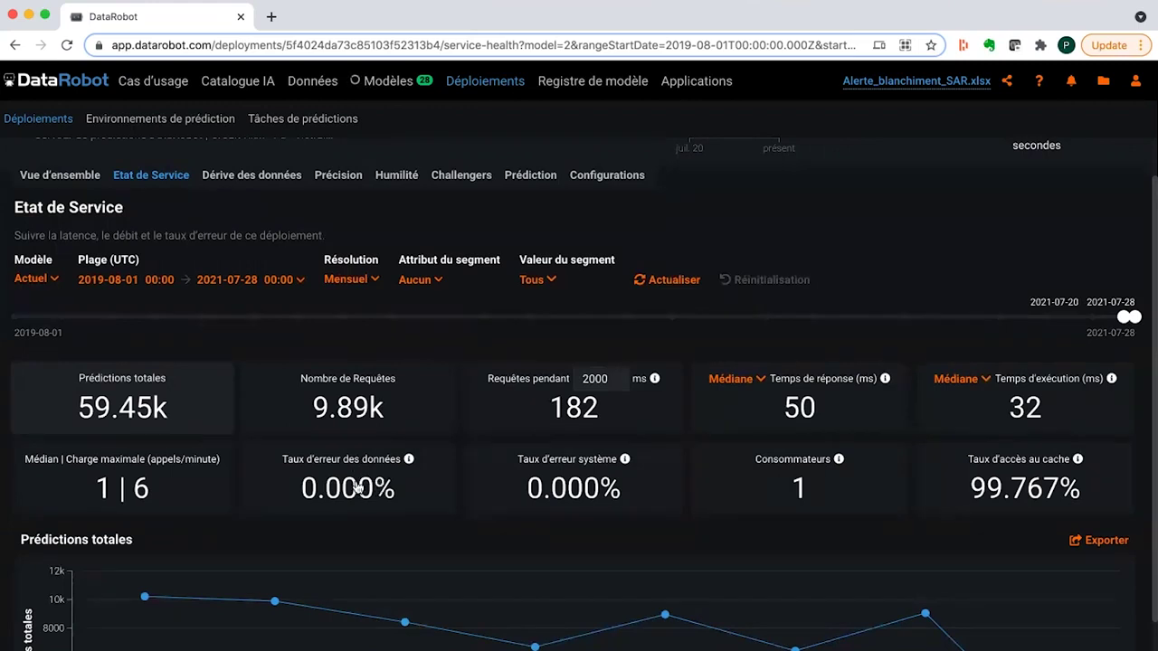
scroll(357, 487, "up", 2)
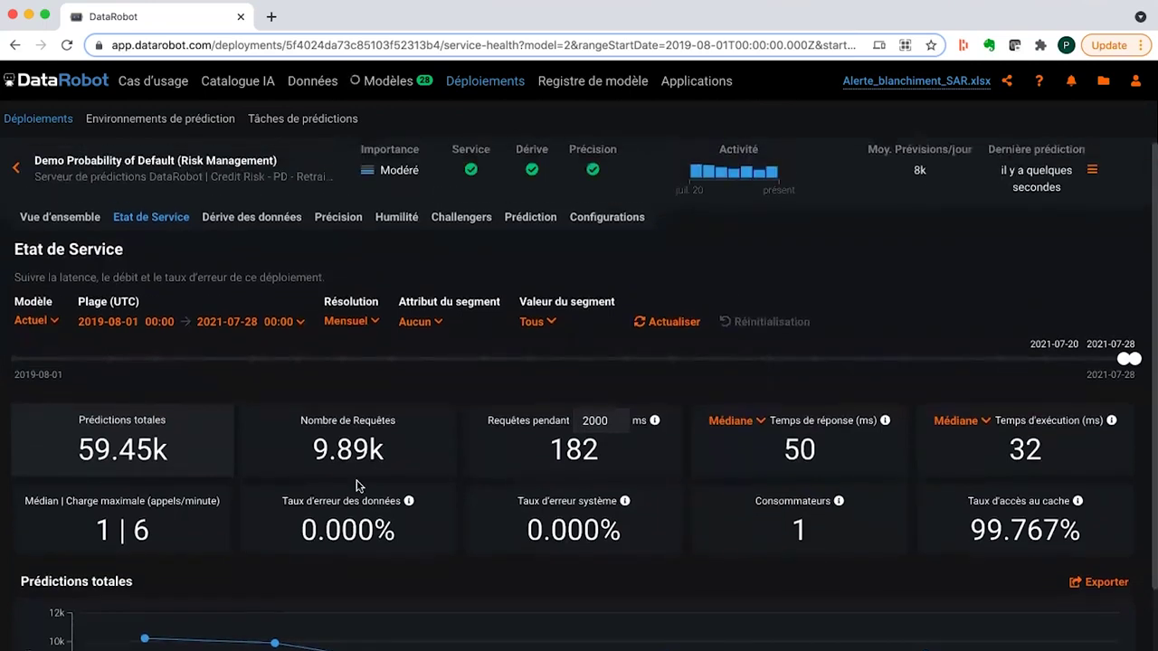
scroll(357, 487, "up", 1)
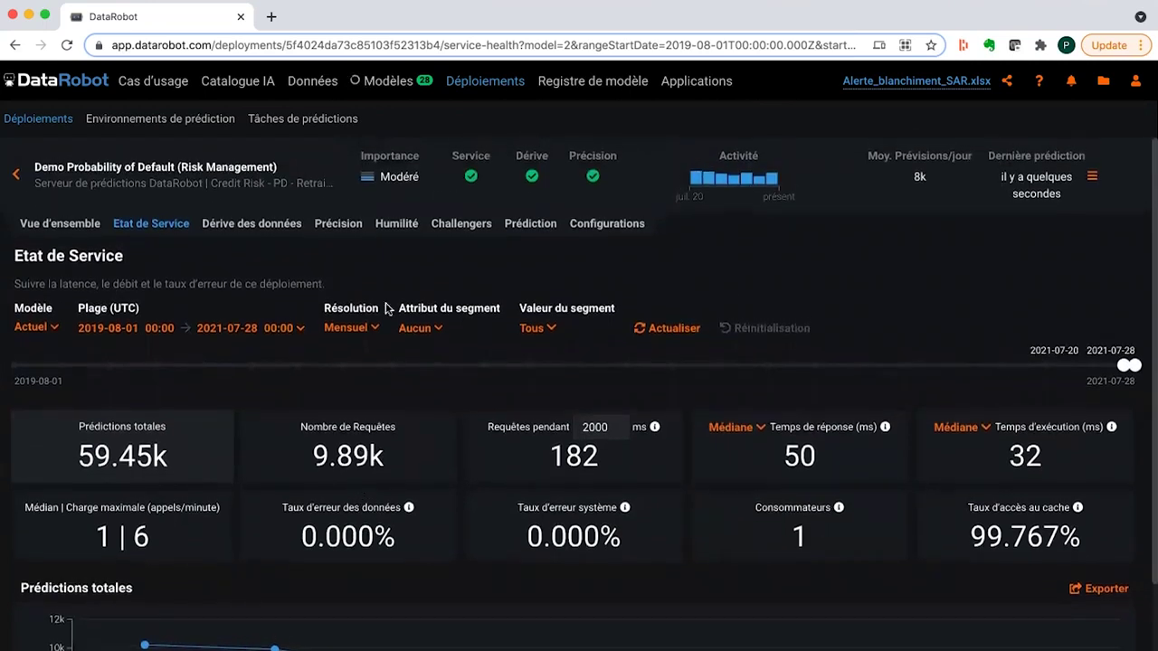
- Show Data Drift: all features under 0.15 drift, with is_bad's training vs scoring distributions
left_click(234, 224)
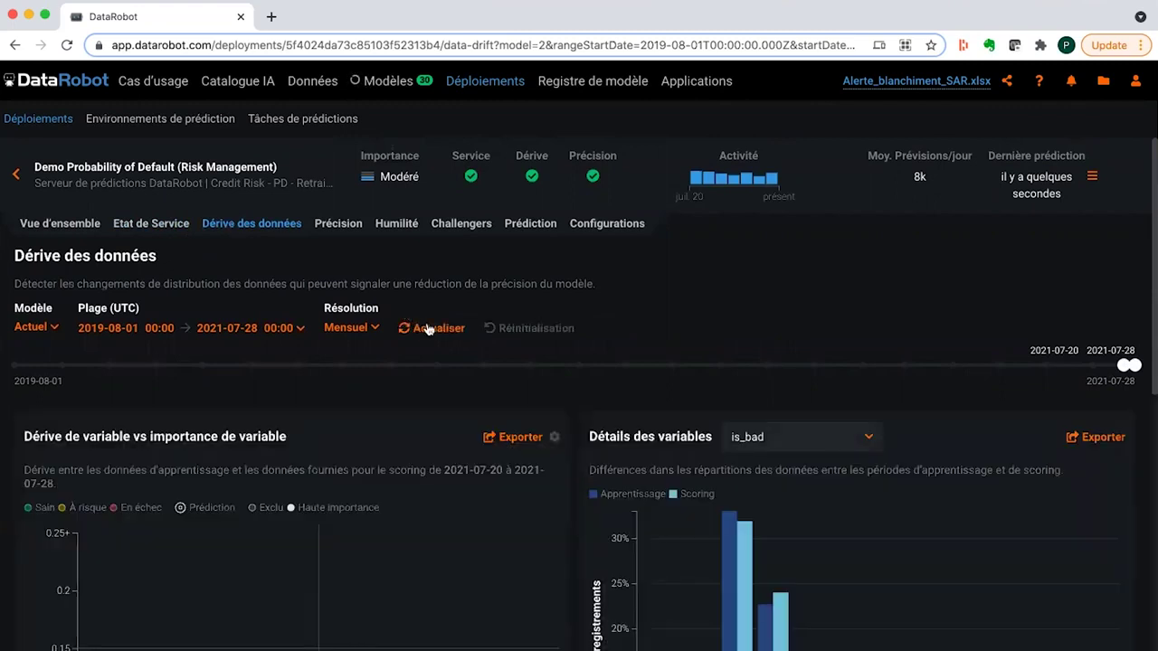
scroll(428, 327, "down", 4)
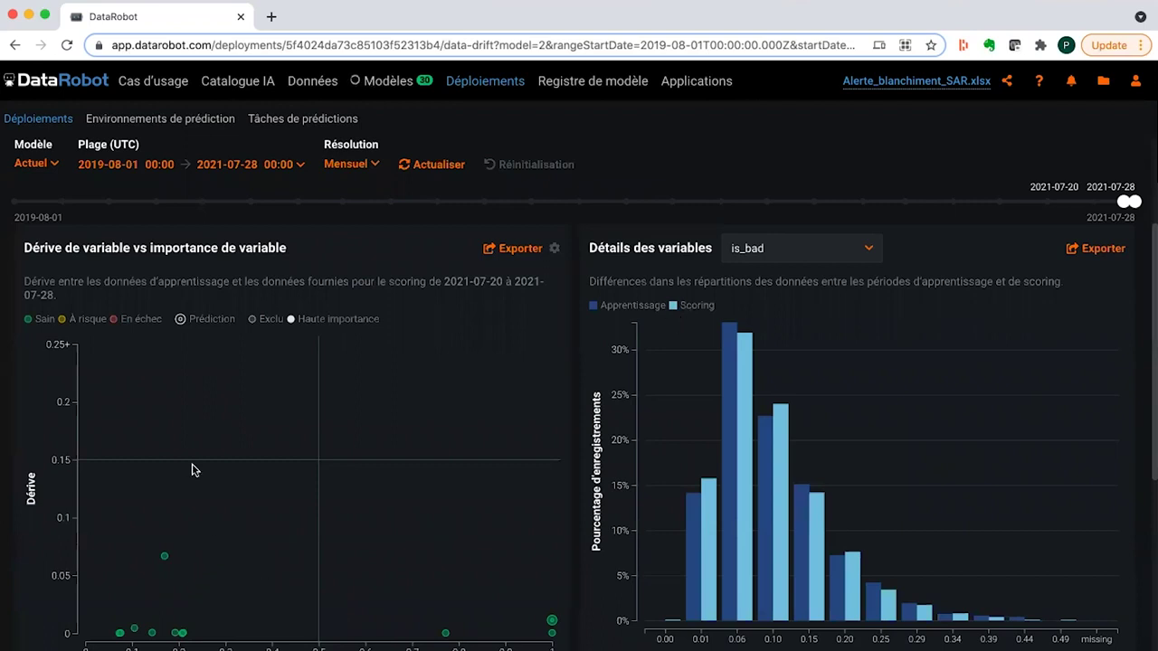
mouse_move(134, 629)
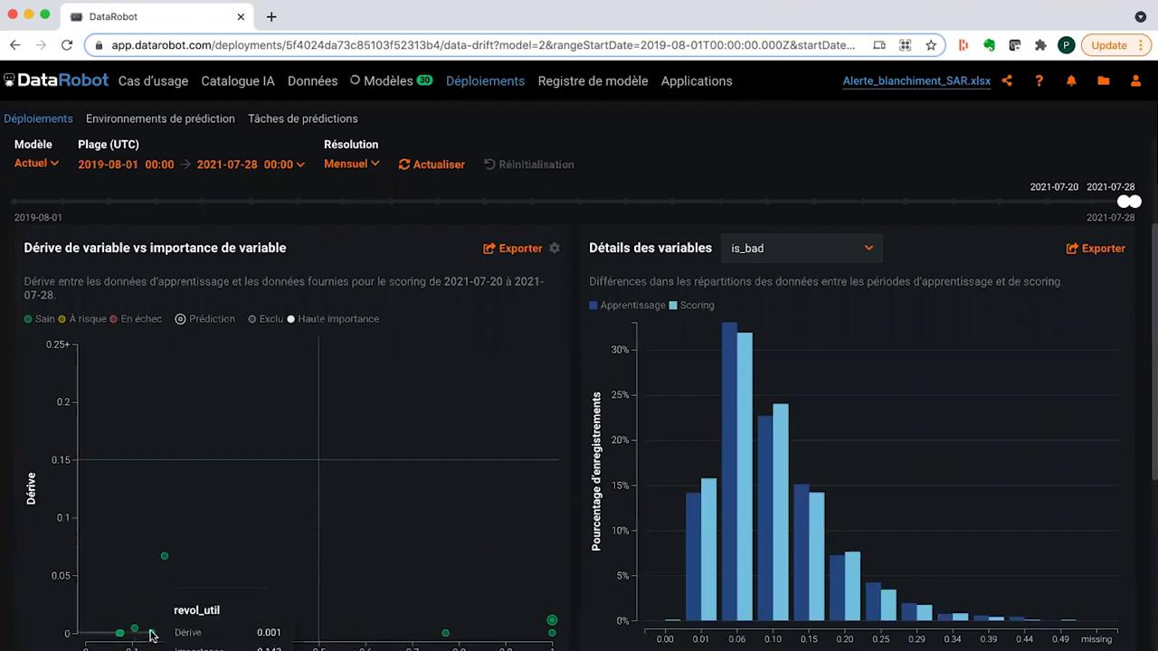
- Pick revol_util in the drift scatter plot to compare its training and scoring histograms
left_click(152, 635)
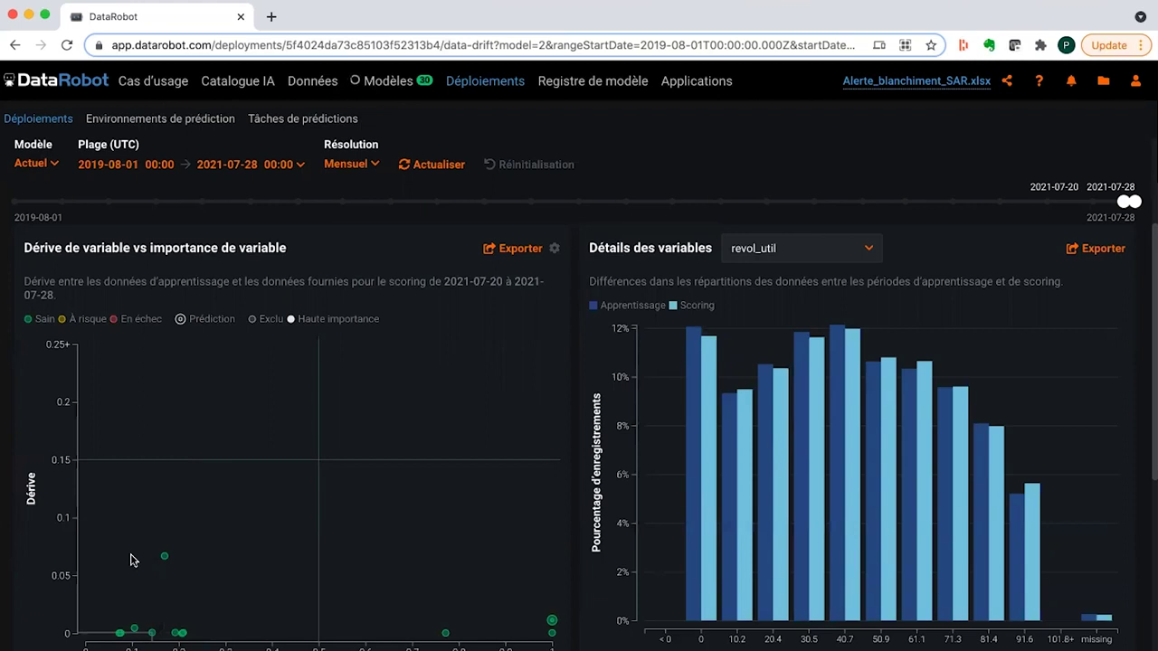
mouse_move(166, 558)
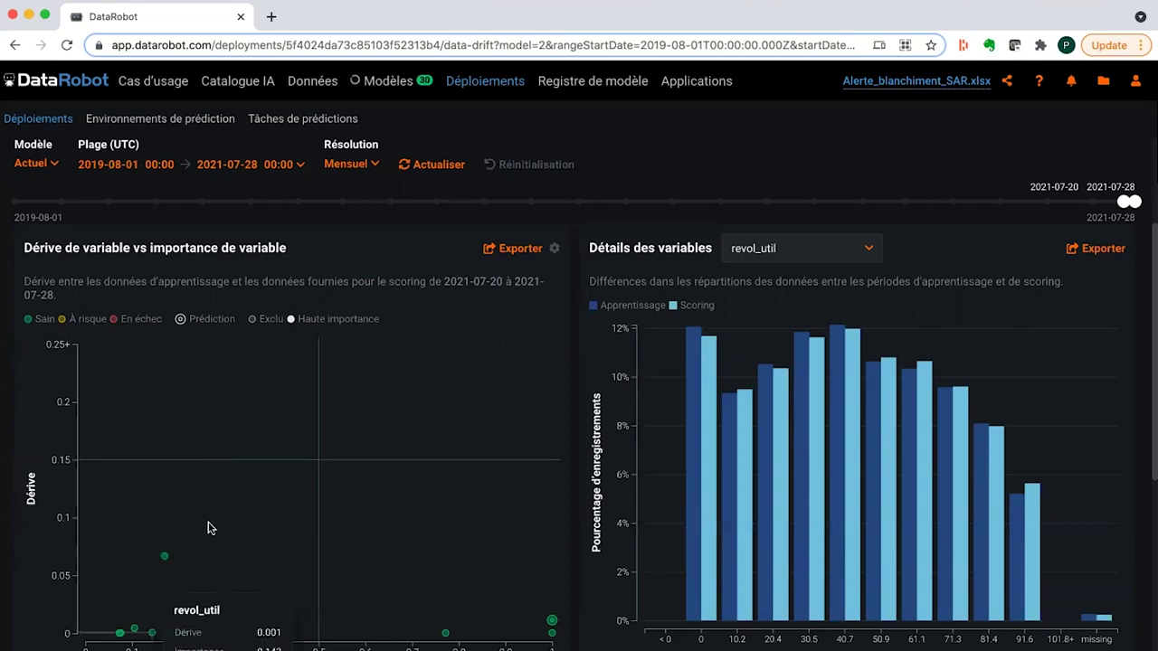
scroll(208, 529, "up", 3)
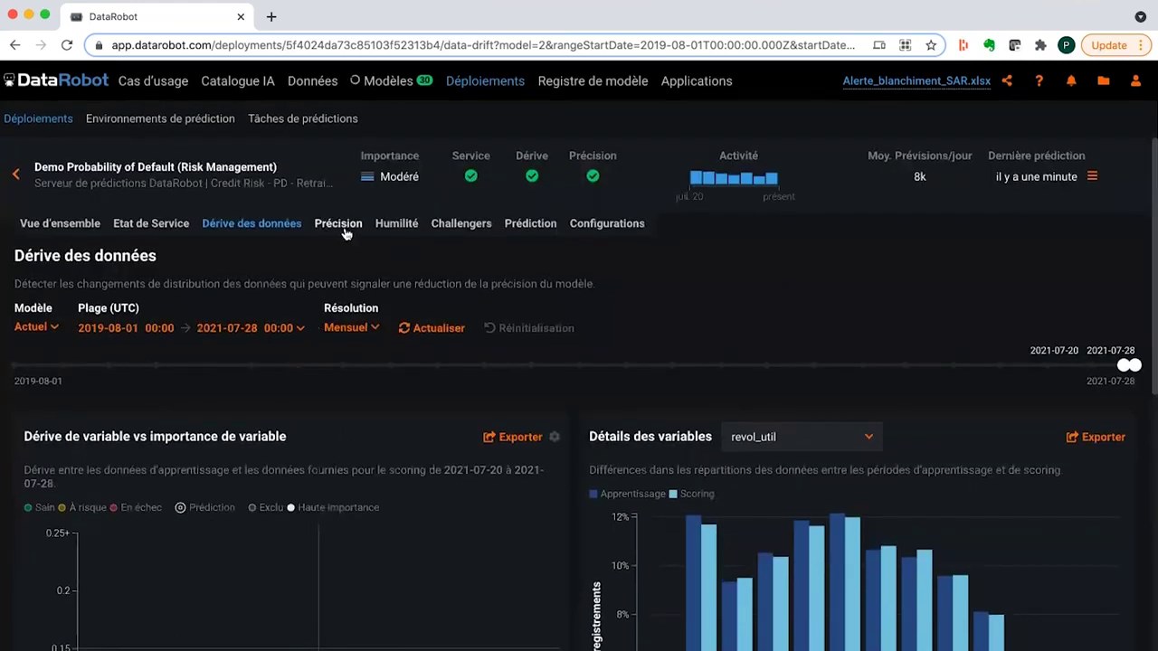
- Review the Accuracy metrics and charts, then show the Challengers page with Elastic-Net and two challengers
left_click(339, 223)
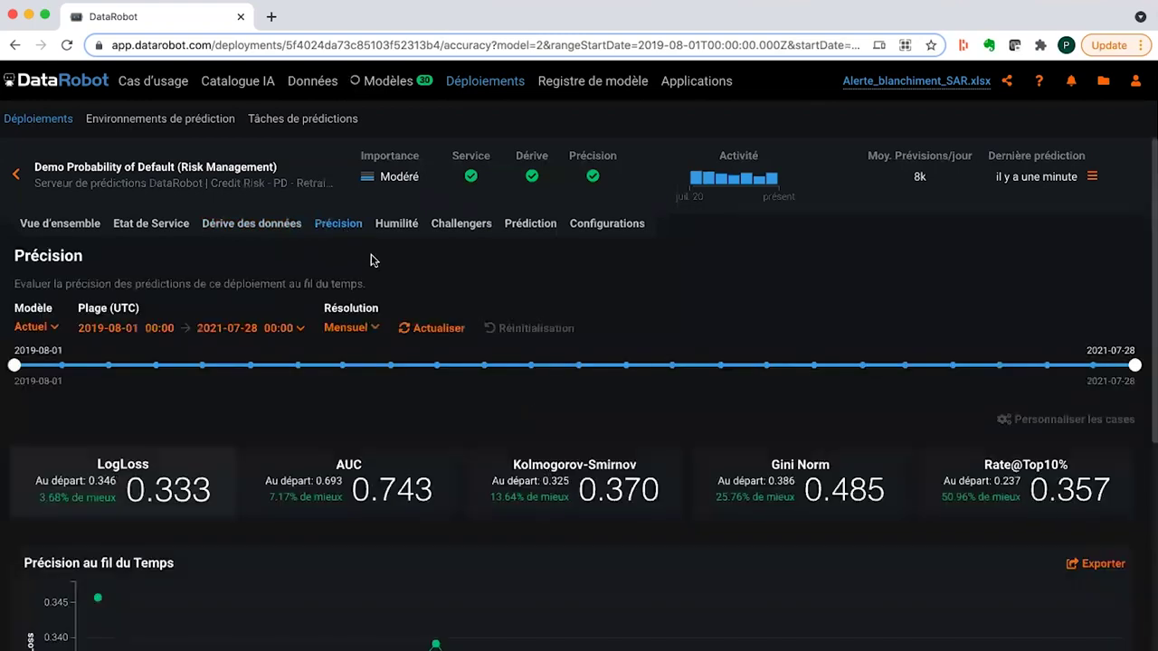
scroll(370, 260, "down", 2)
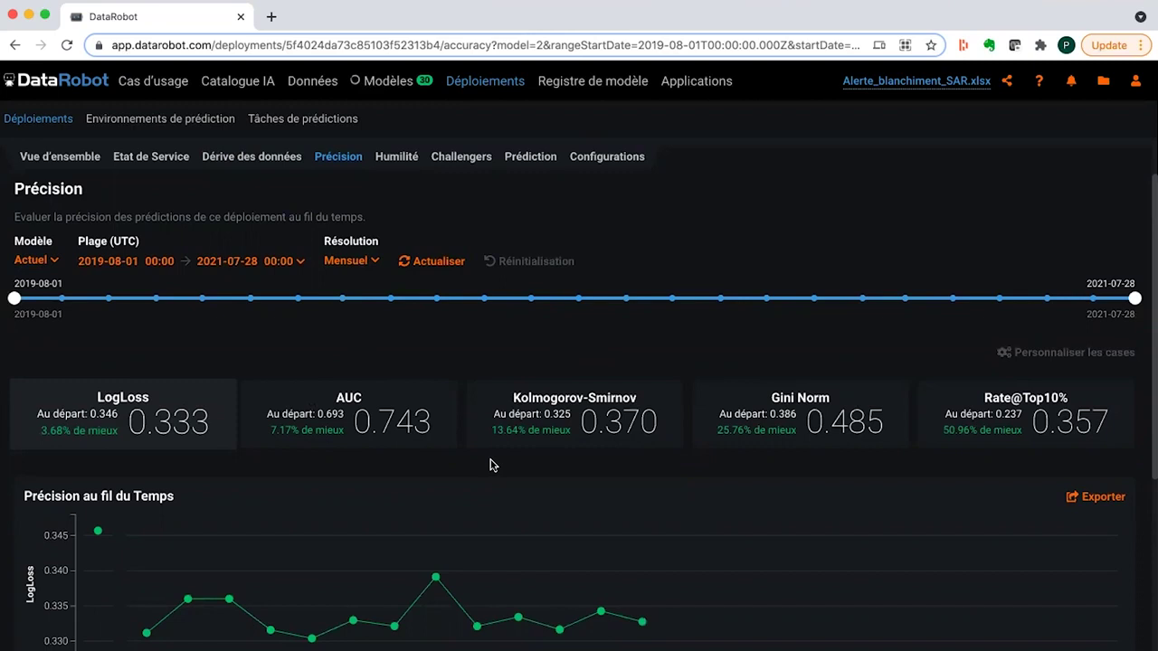
scroll(489, 464, "down", 3)
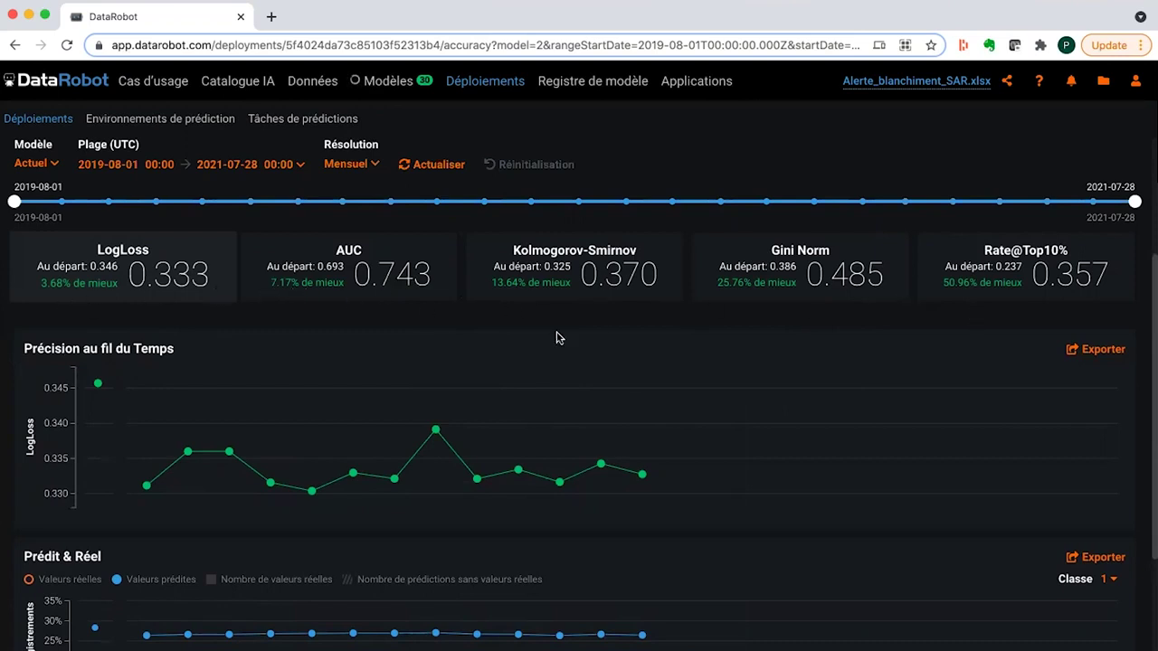
scroll(556, 338, "up", 3)
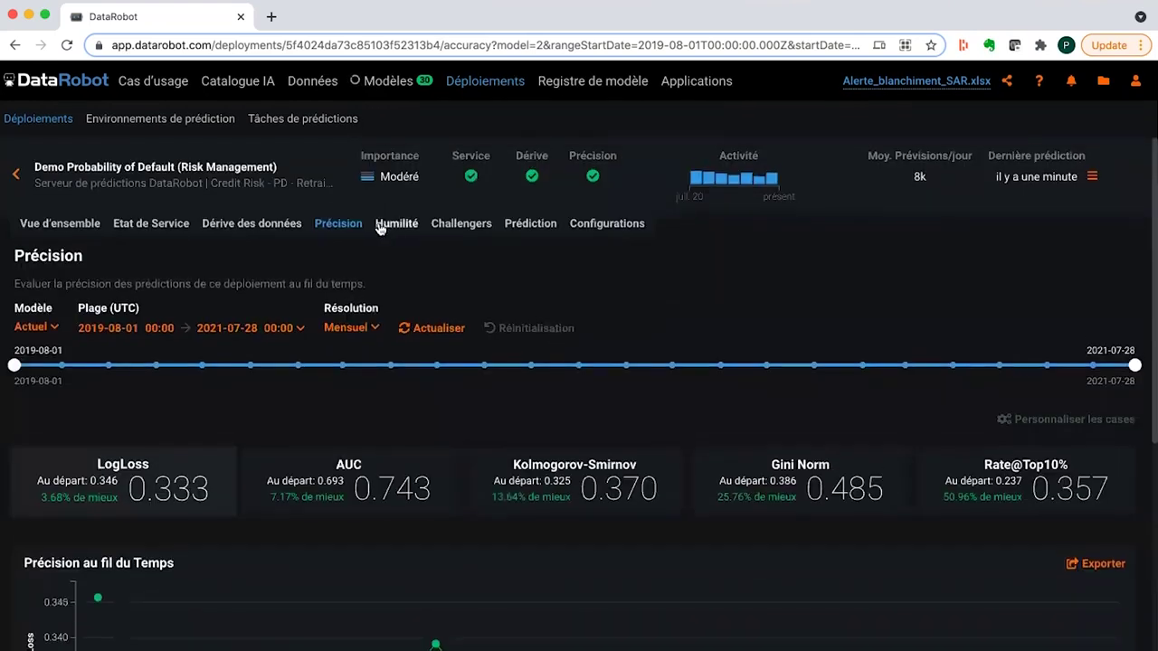
left_click(455, 226)
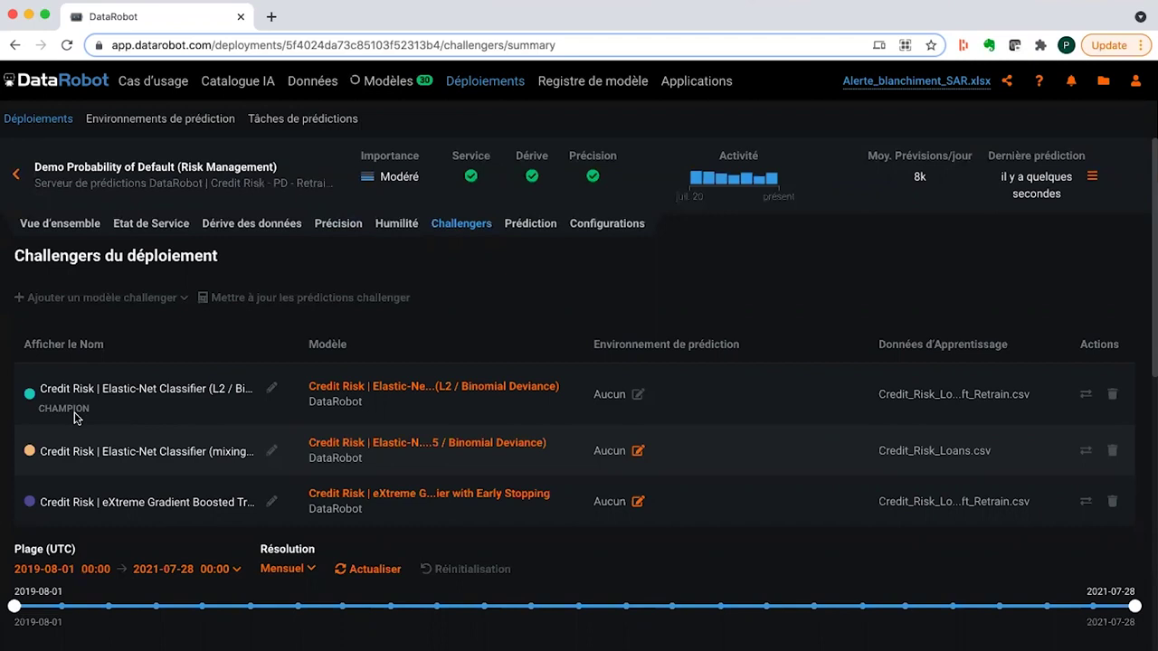
- Browse the challenger comparison, then show the Overview: Elastic-Net model, is_bad target, 0.1557 threshold
scroll(76, 416, "down", 1)
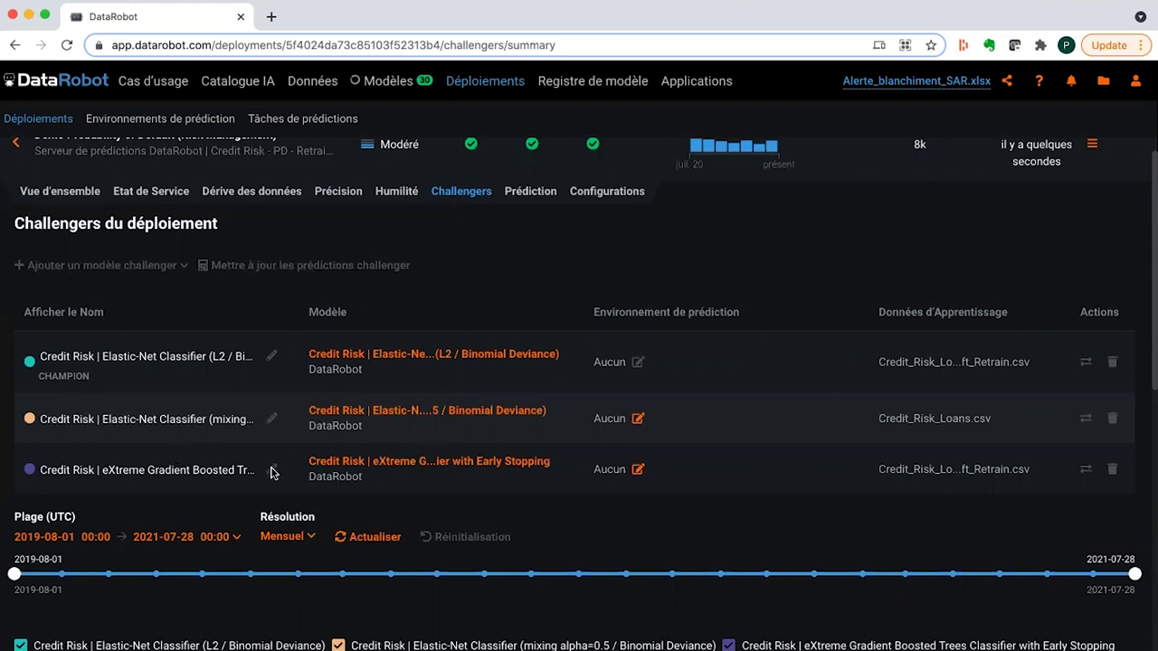
scroll(274, 471, "down", 5)
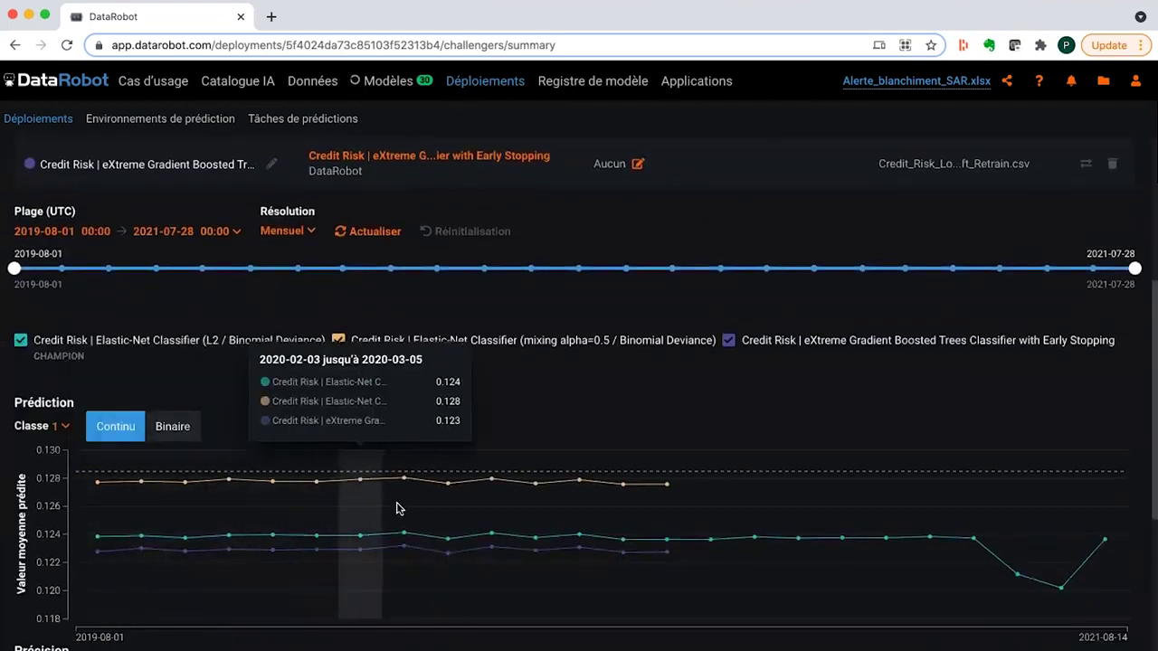
scroll(395, 497, "up", 3)
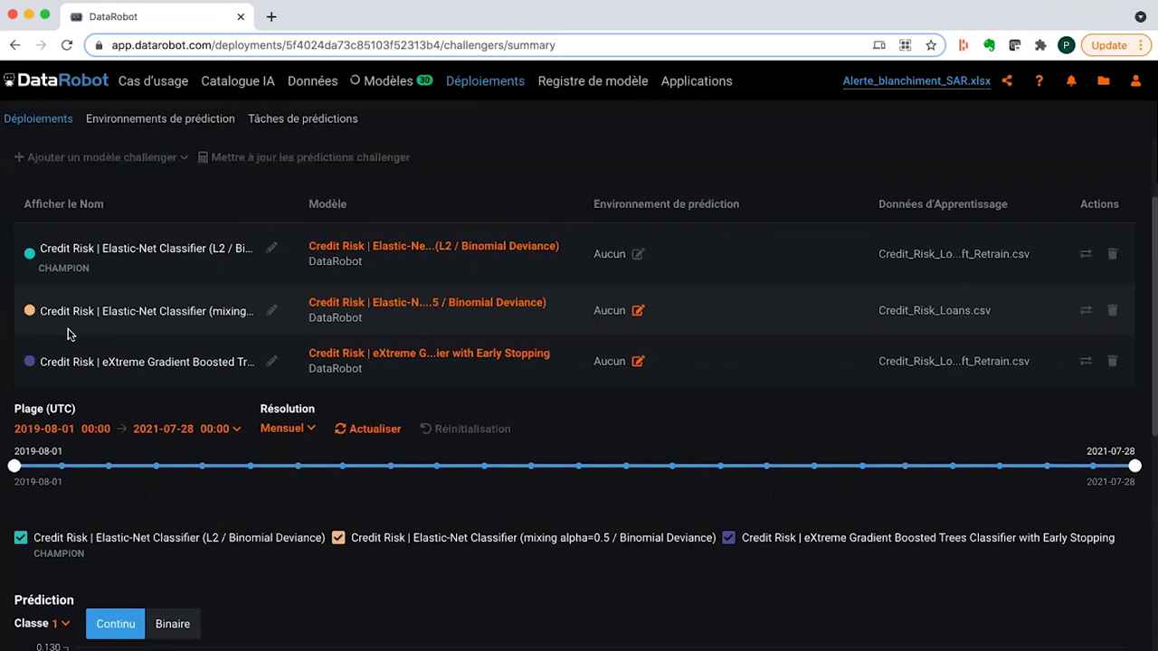
scroll(105, 323, "down", 4)
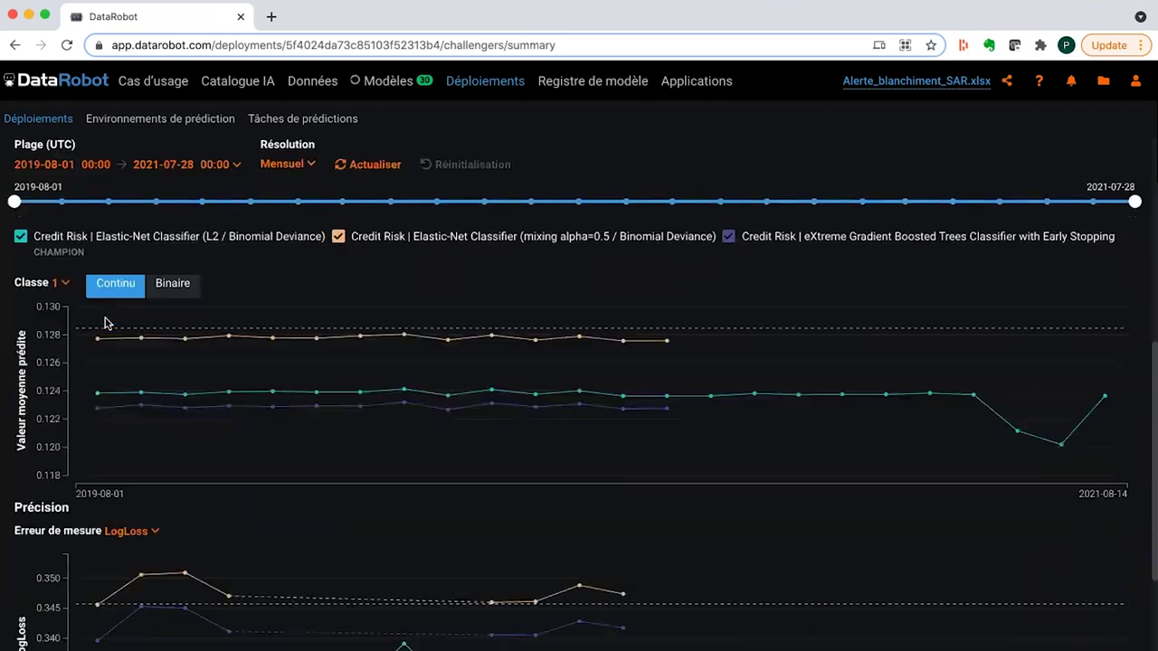
scroll(362, 363, "down", 1)
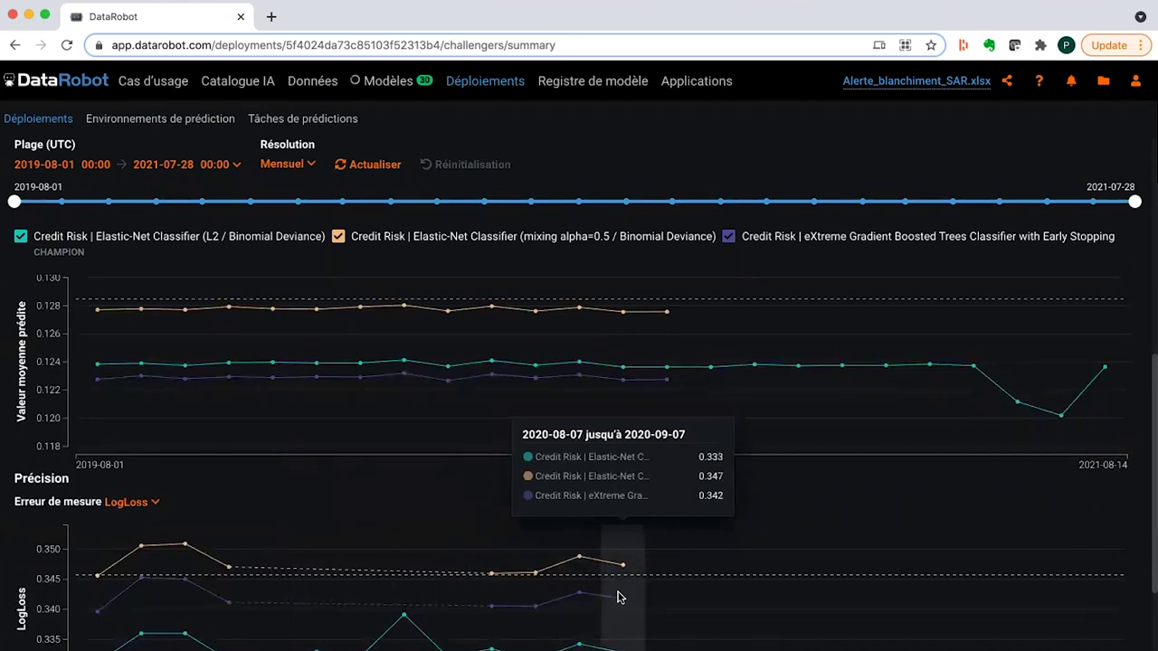
scroll(619, 597, "up", 4)
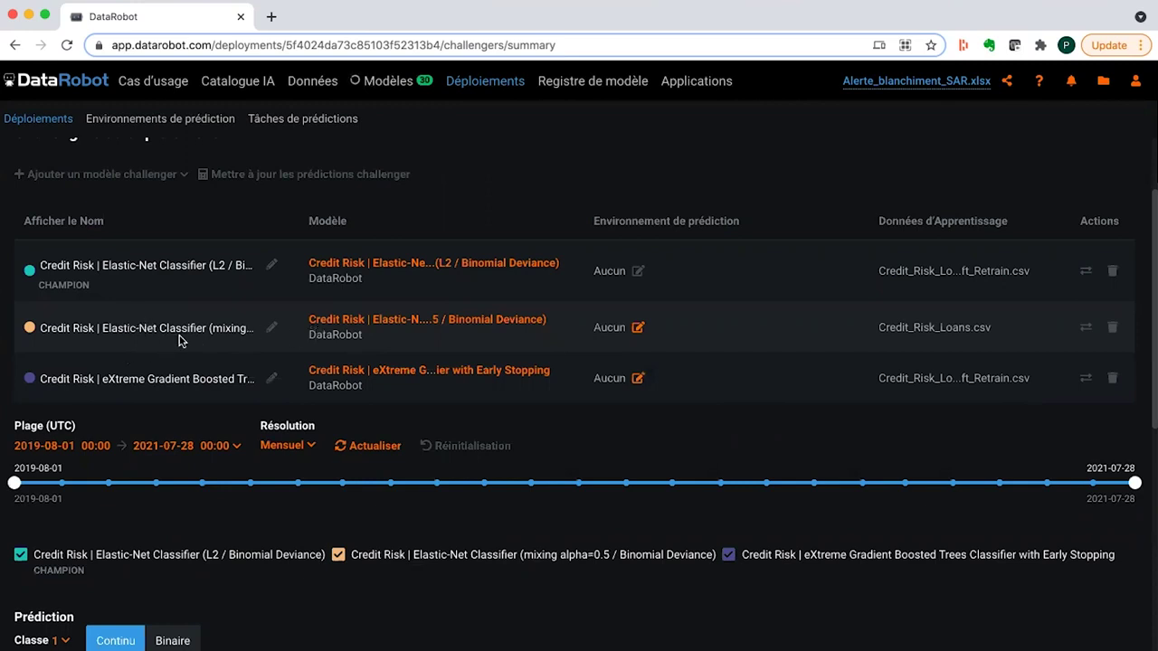
scroll(179, 340, "up", 1)
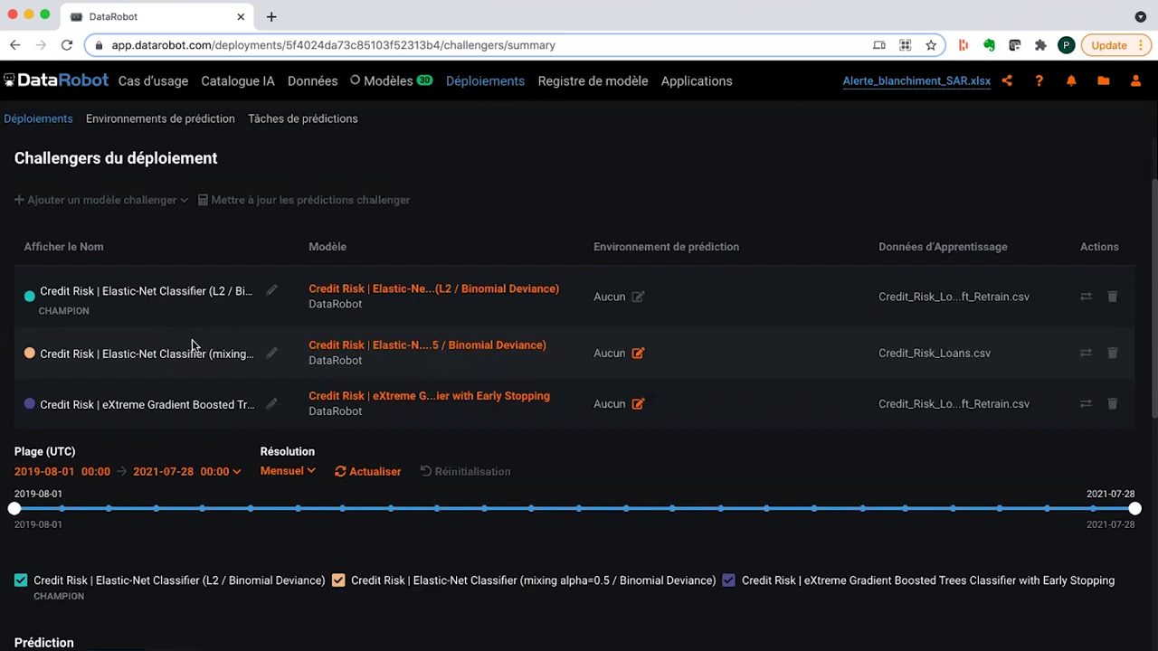
scroll(192, 345, "up", 4)
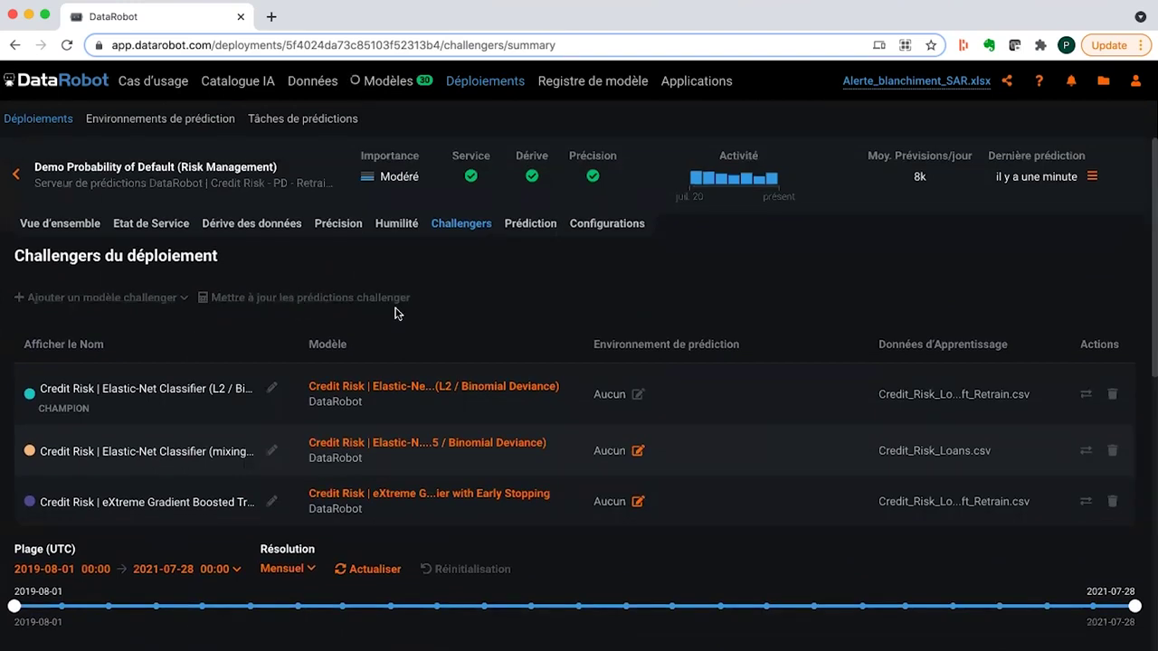
left_click(87, 230)
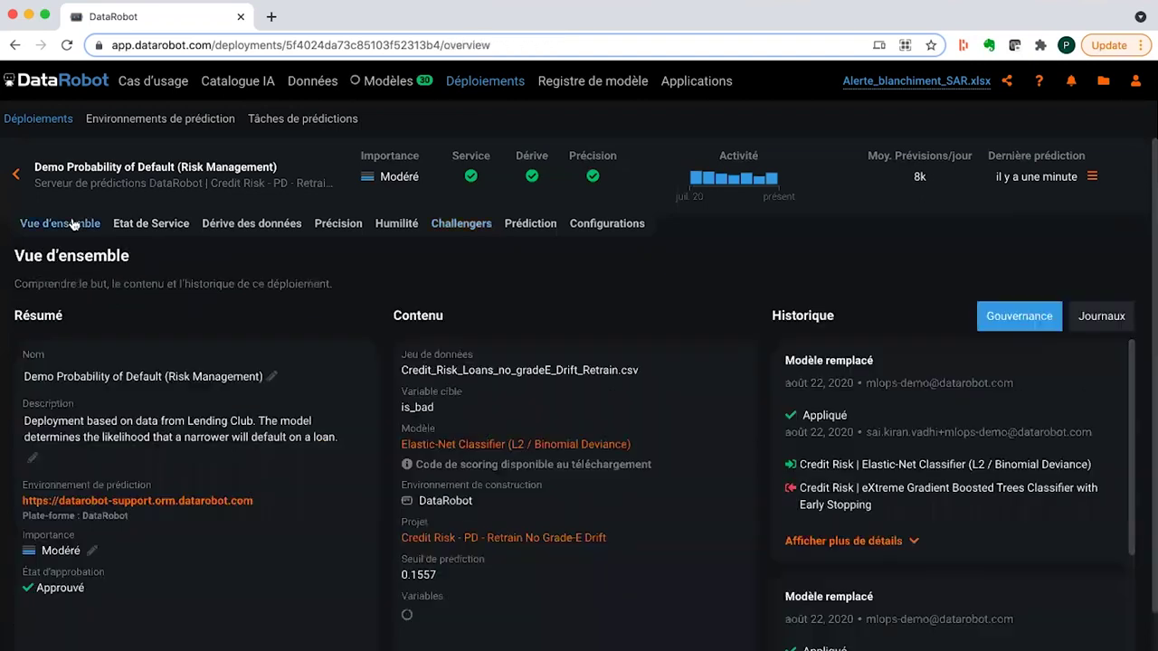
scroll(144, 543, "down", 3)
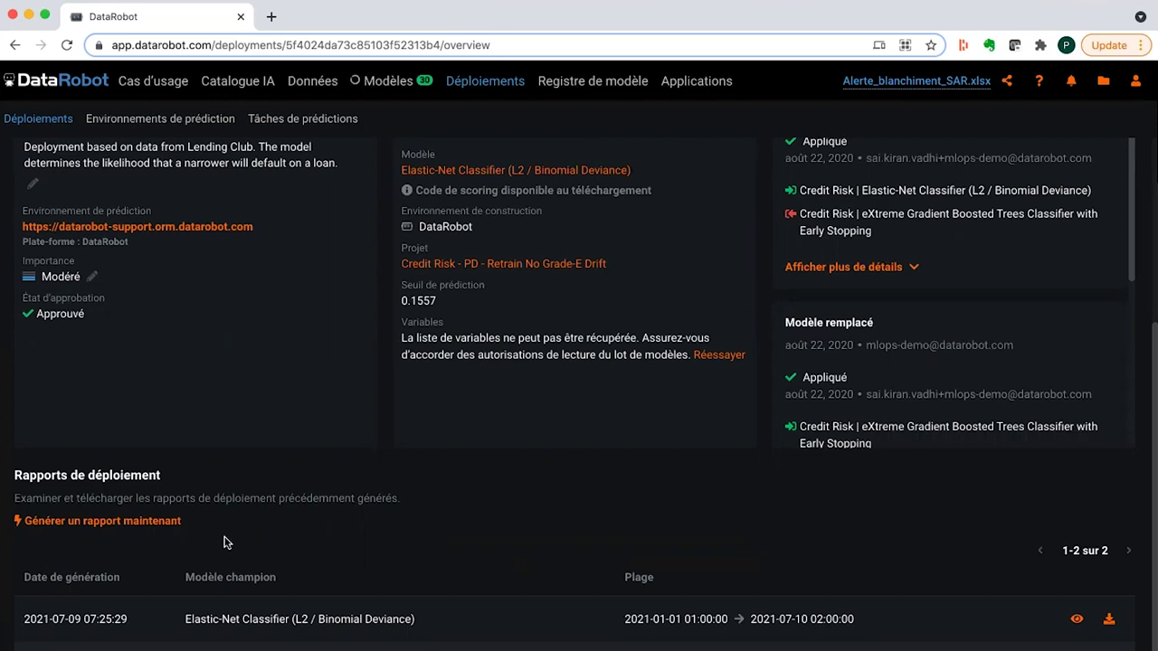
scroll(226, 542, "up", 5)
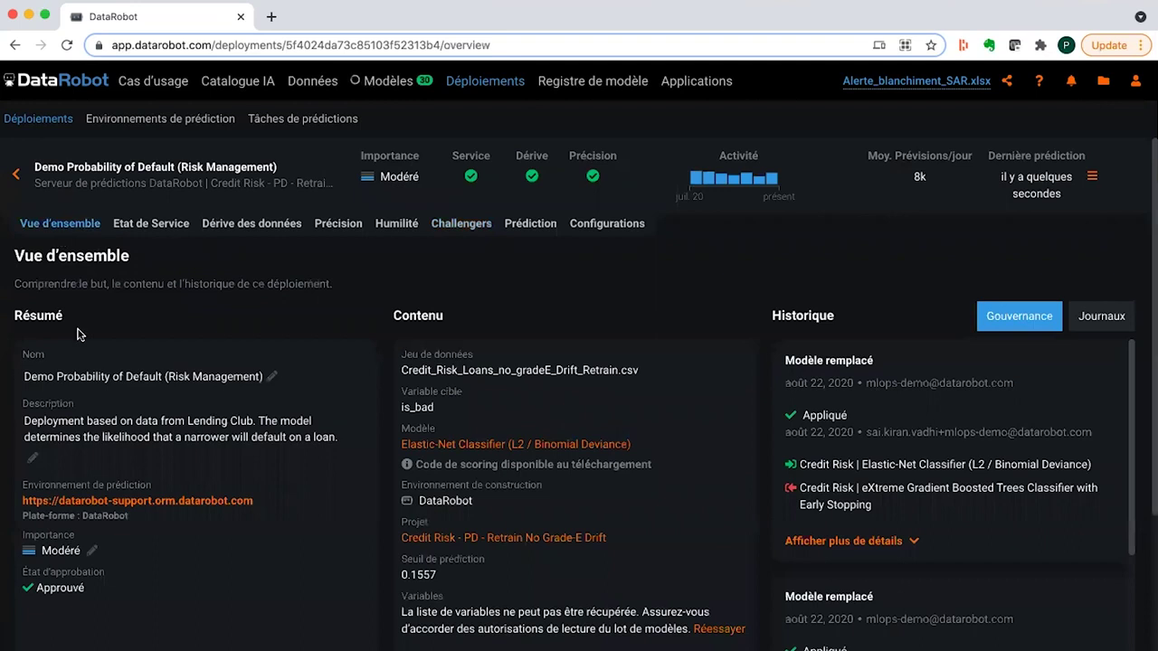
scroll(78, 335, "down", 3)
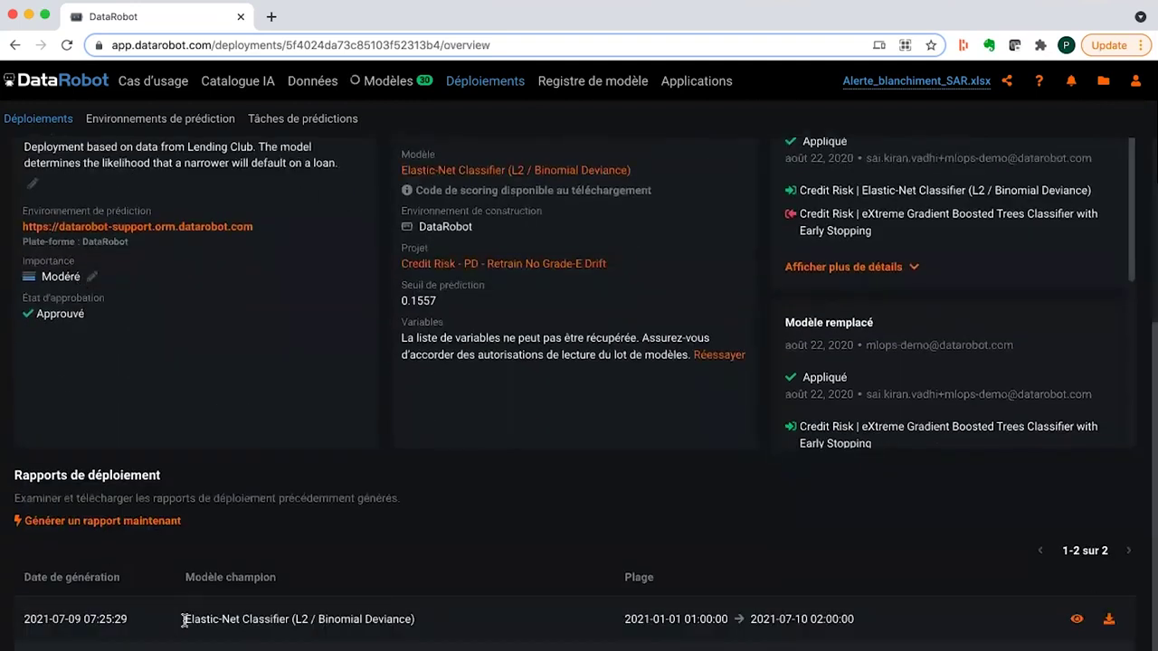
scroll(276, 612, "up", 3)
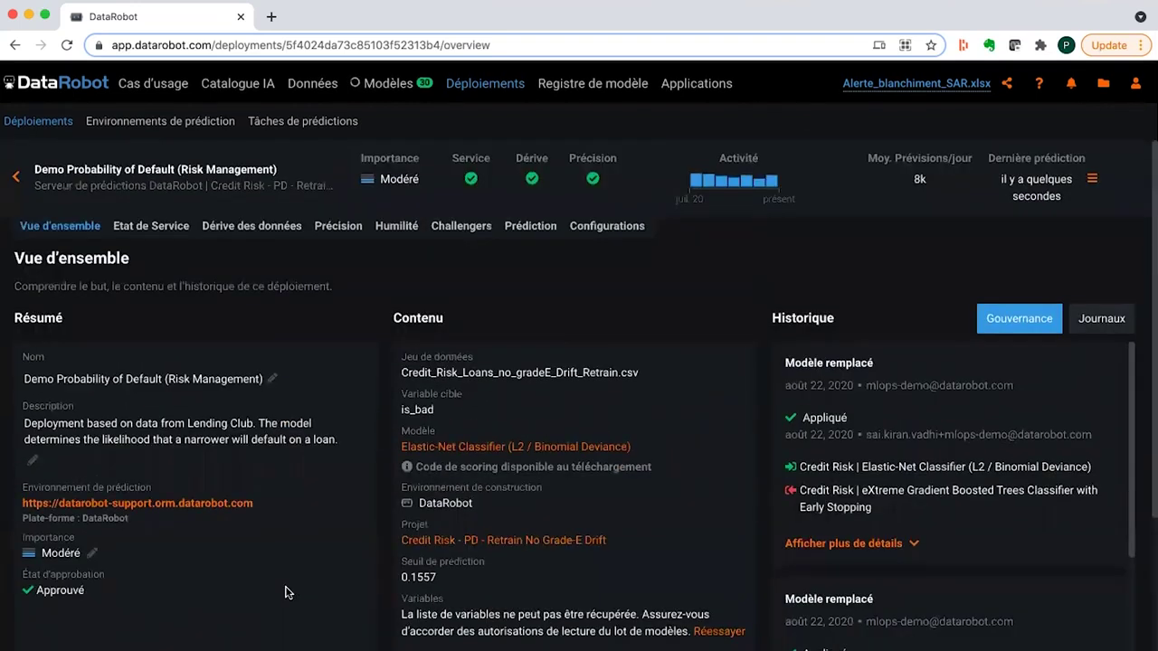
- Open the Prédictions-Suspecte-BigData-Paris-2021 deployment from the list and show its actions menu
left_click(18, 175)
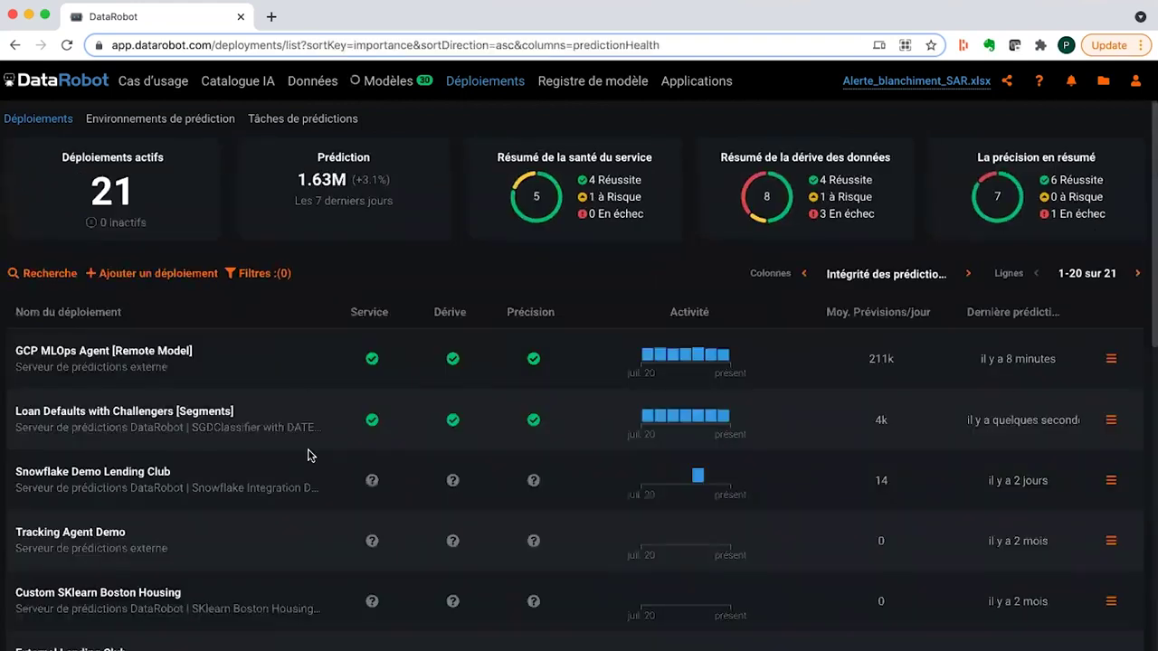
scroll(308, 455, "down", 3)
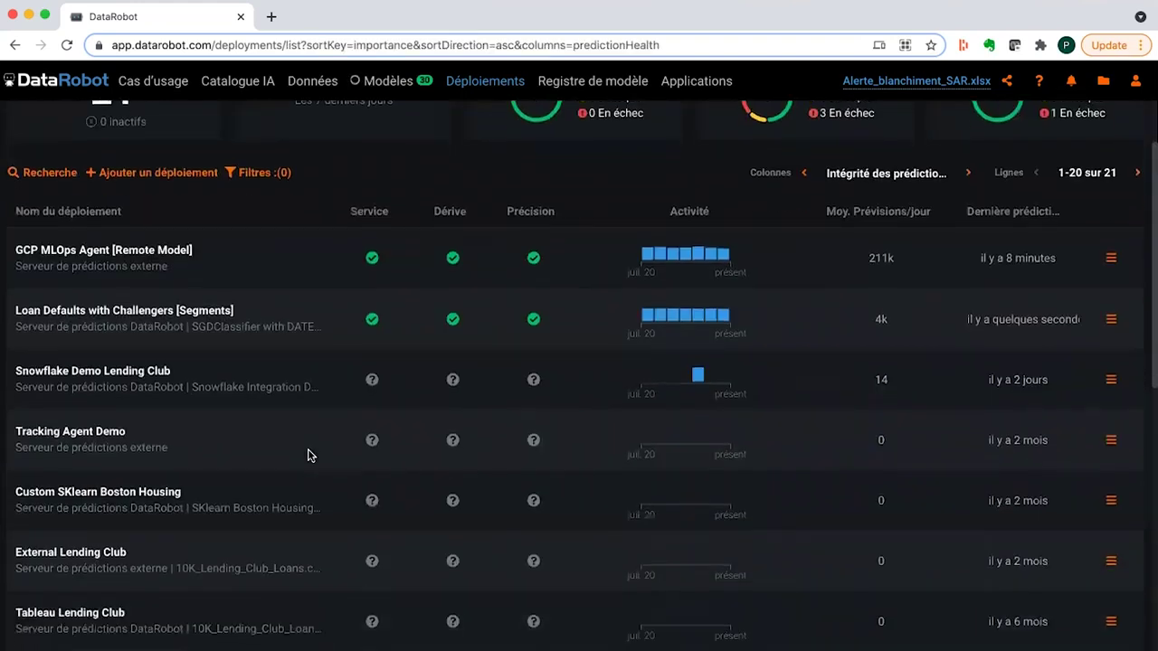
scroll(307, 455, "down", 6)
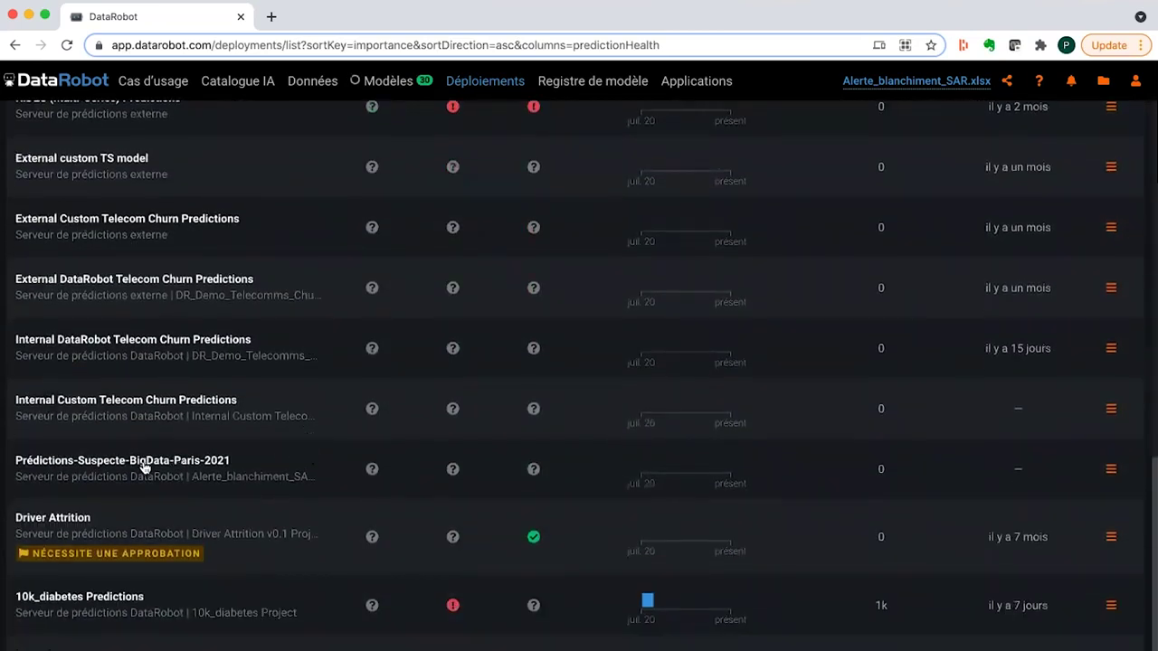
left_click(142, 463)
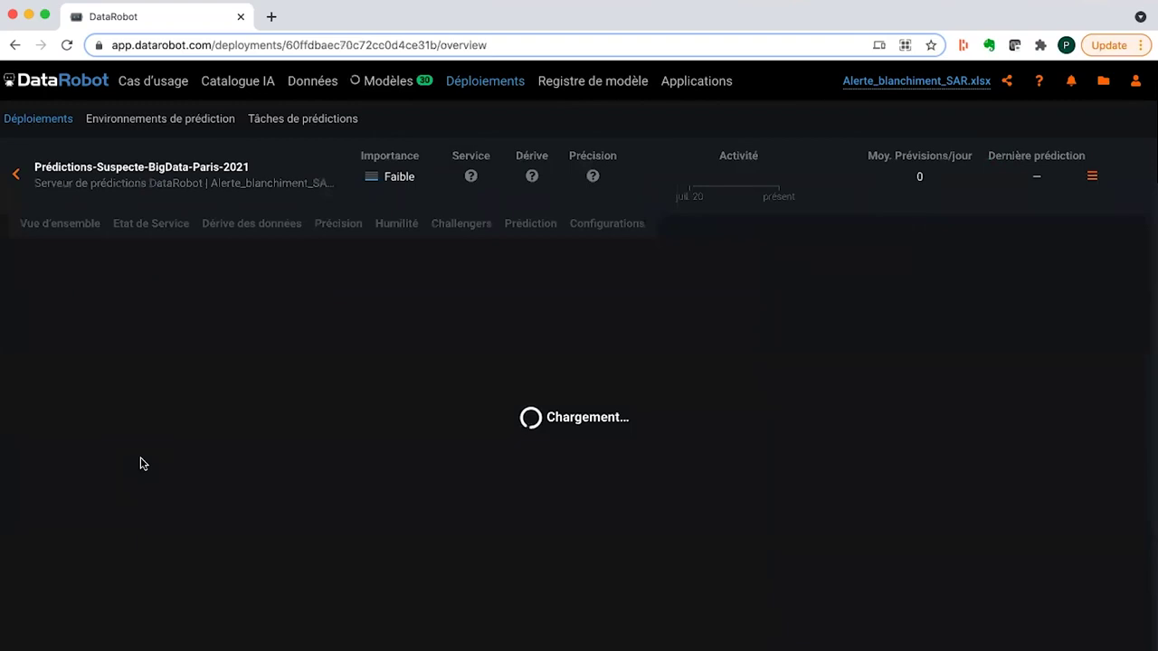
left_click(1091, 177)
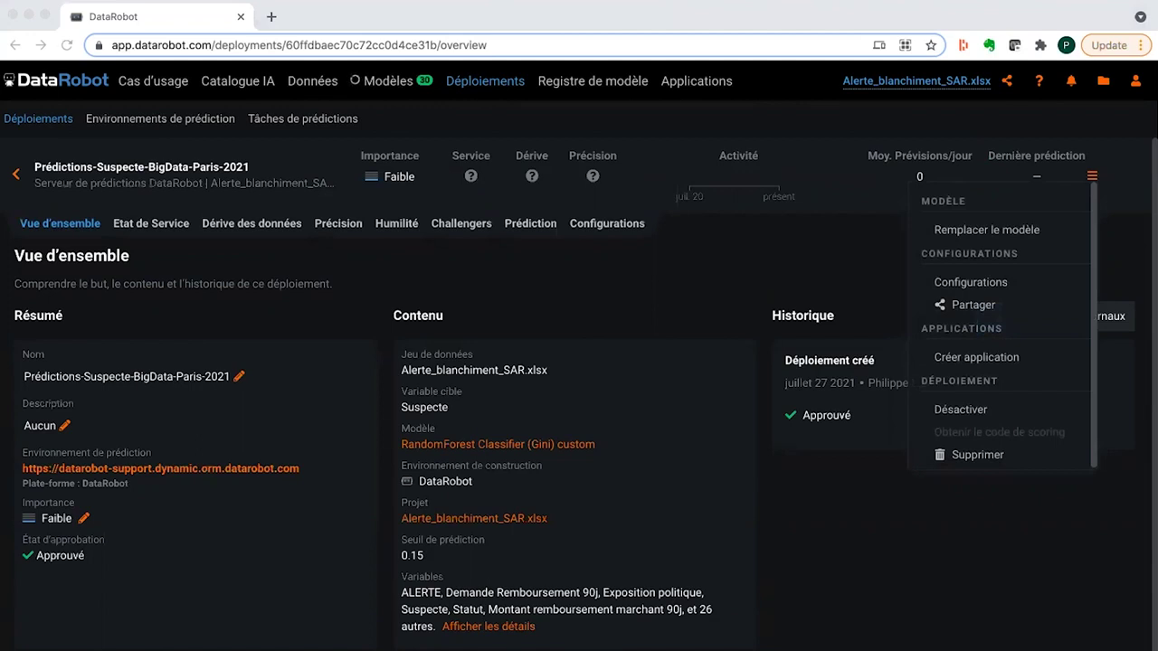
- Share the deployment with a colleague by e-mail in the Utilisateur role
left_click(983, 309)
left_click(543, 321)
key("ctrl+v")
left_click(511, 396)
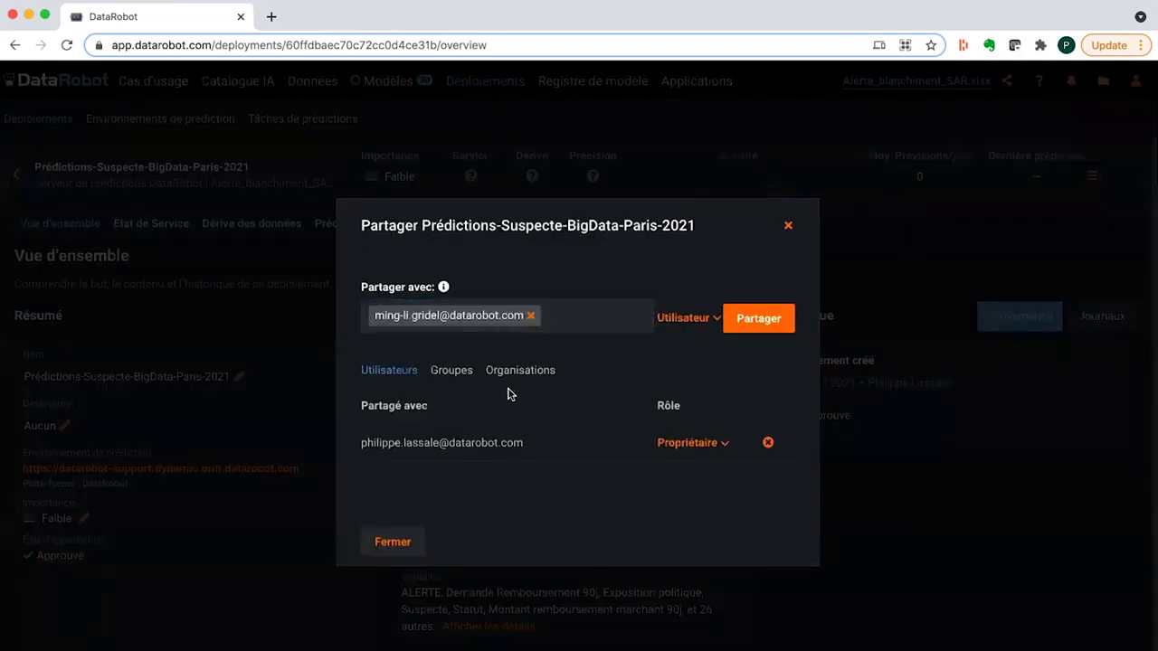
left_click(685, 320)
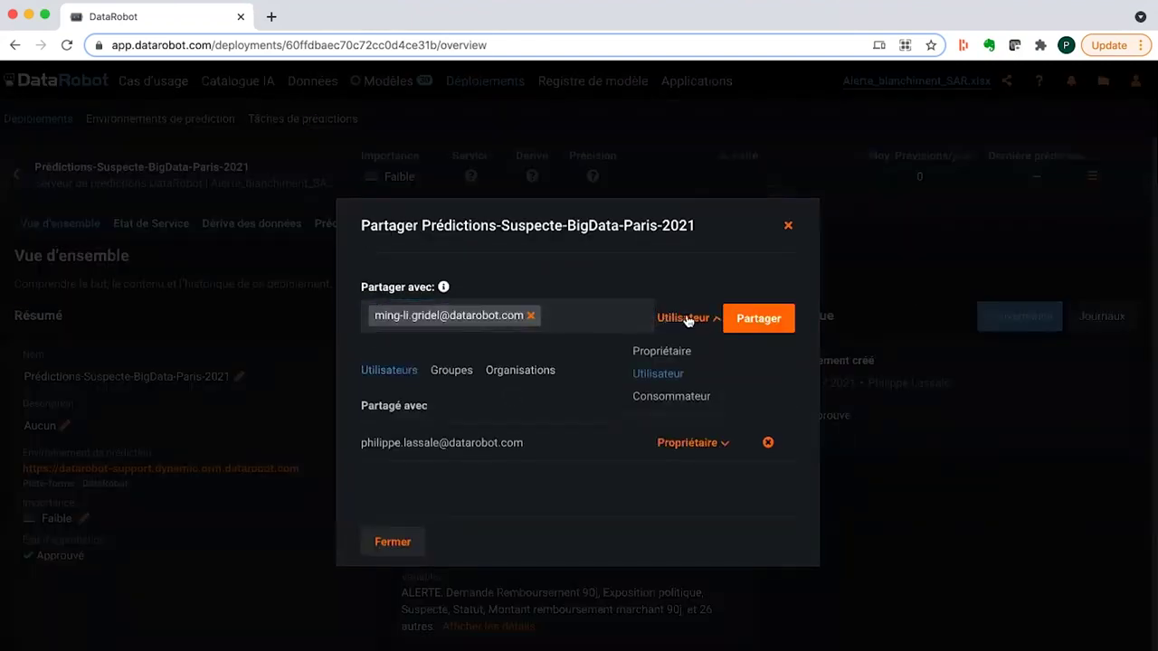
left_click(681, 375)
left_click(774, 328)
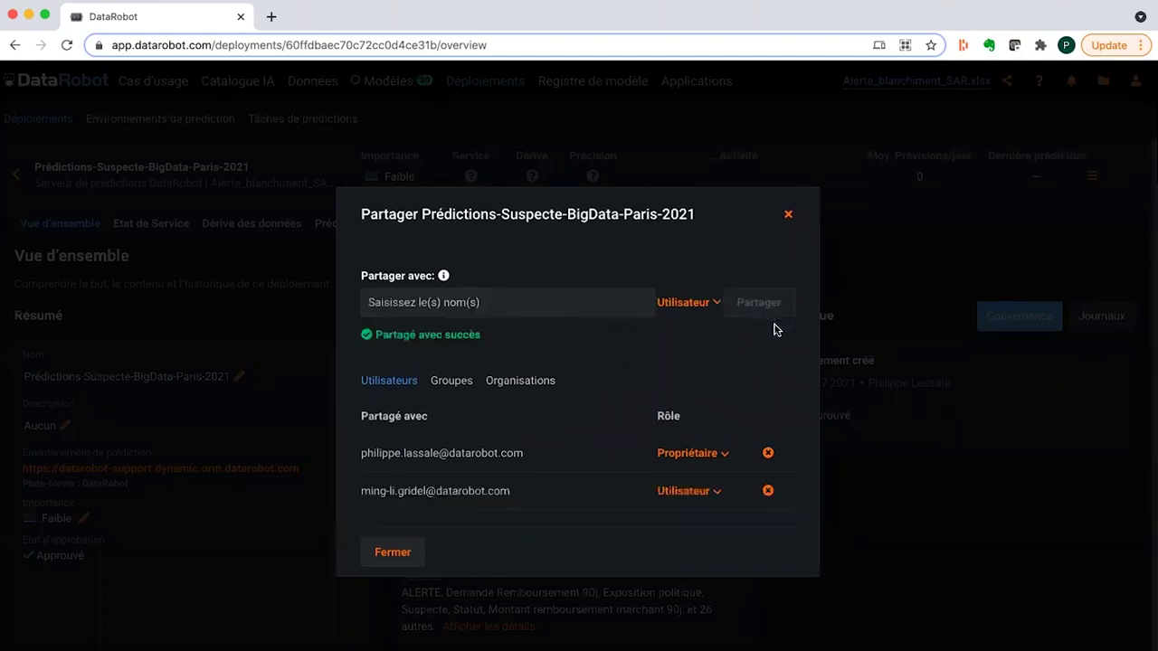
left_click(788, 214)
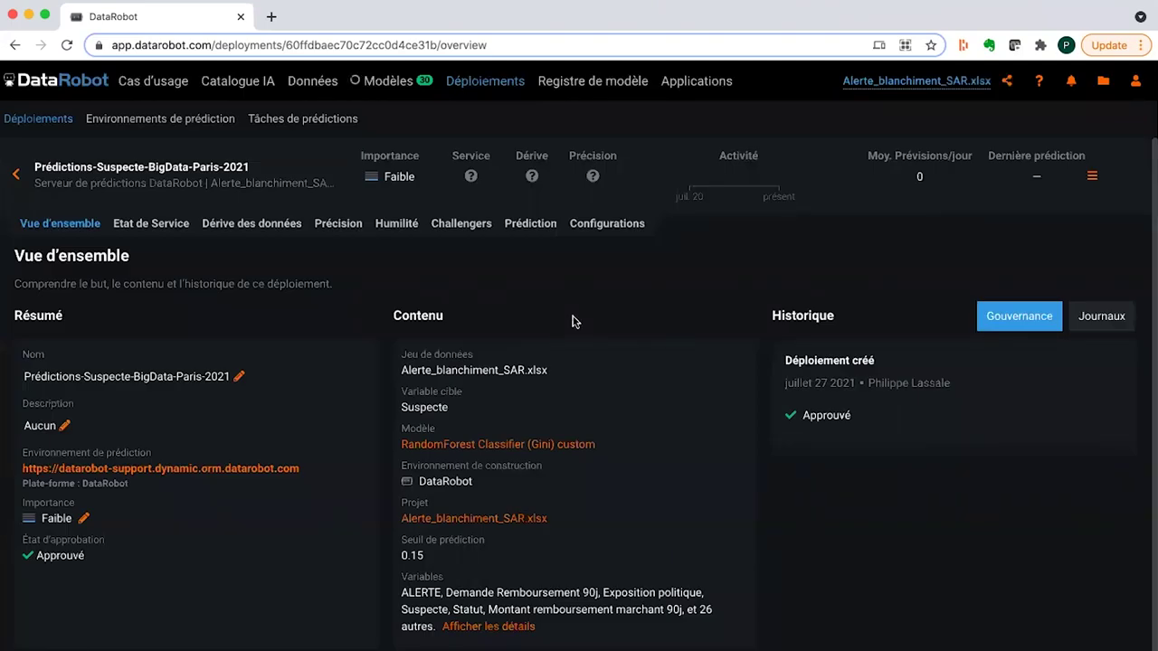
- Under Settings > Challengers et réentraînement, start adding a new retraining policy
left_click(589, 225)
left_click(228, 255)
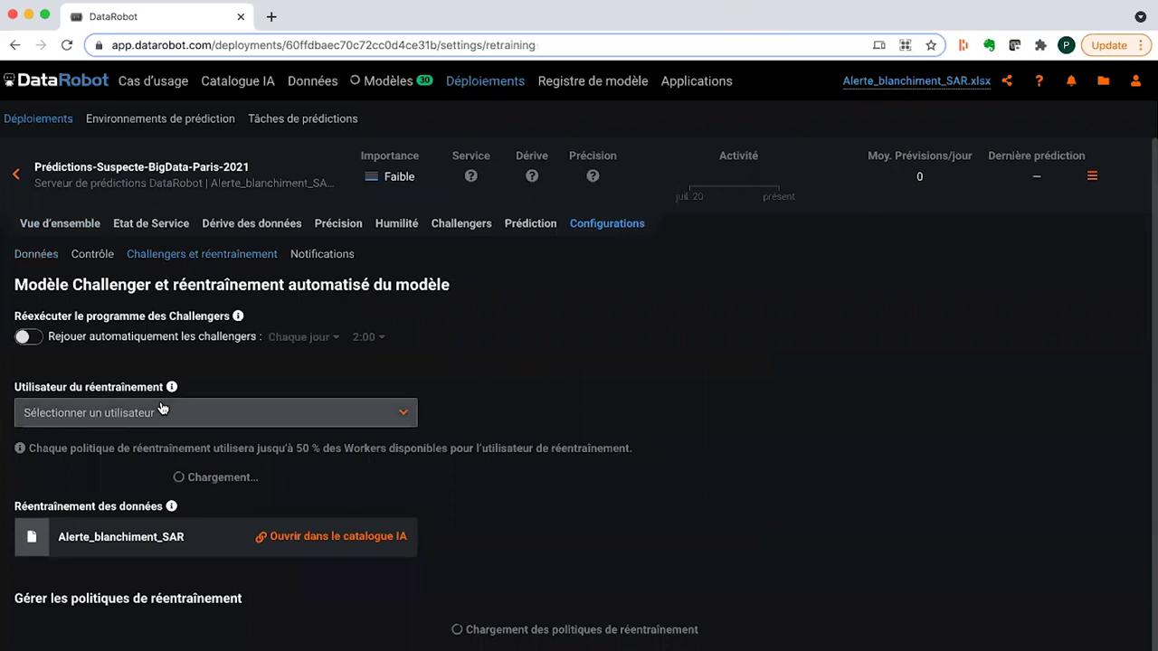
scroll(160, 408, "down", 2)
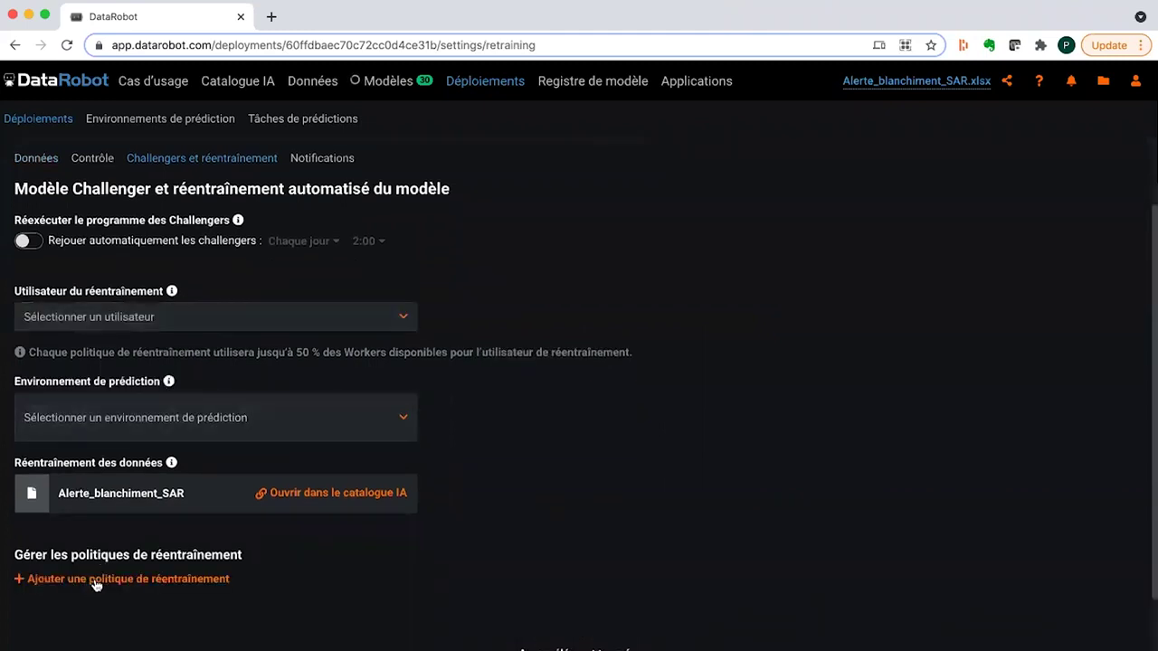
left_click(99, 582)
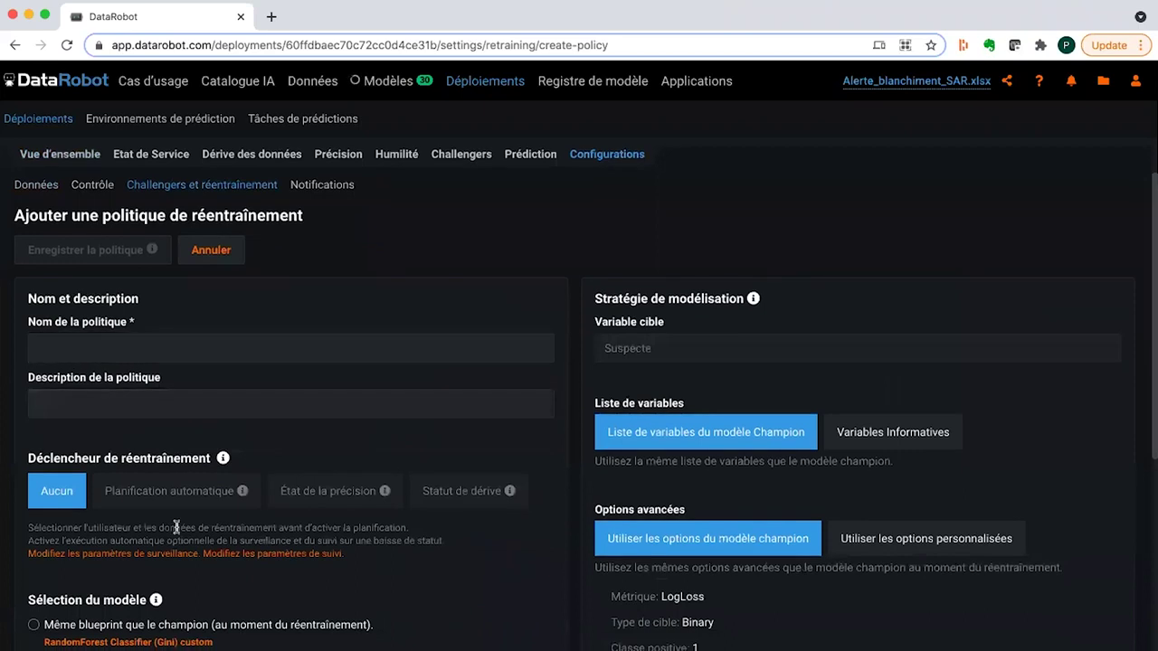
scroll(186, 525, "down", 4)
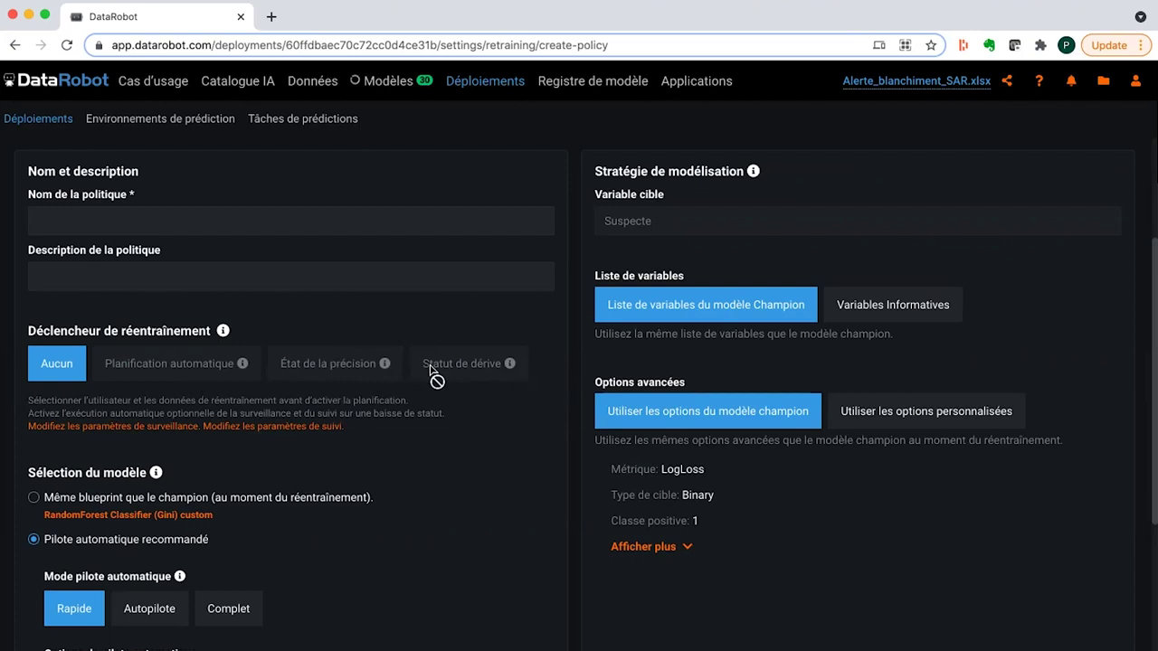
scroll(433, 370, "down", 2)
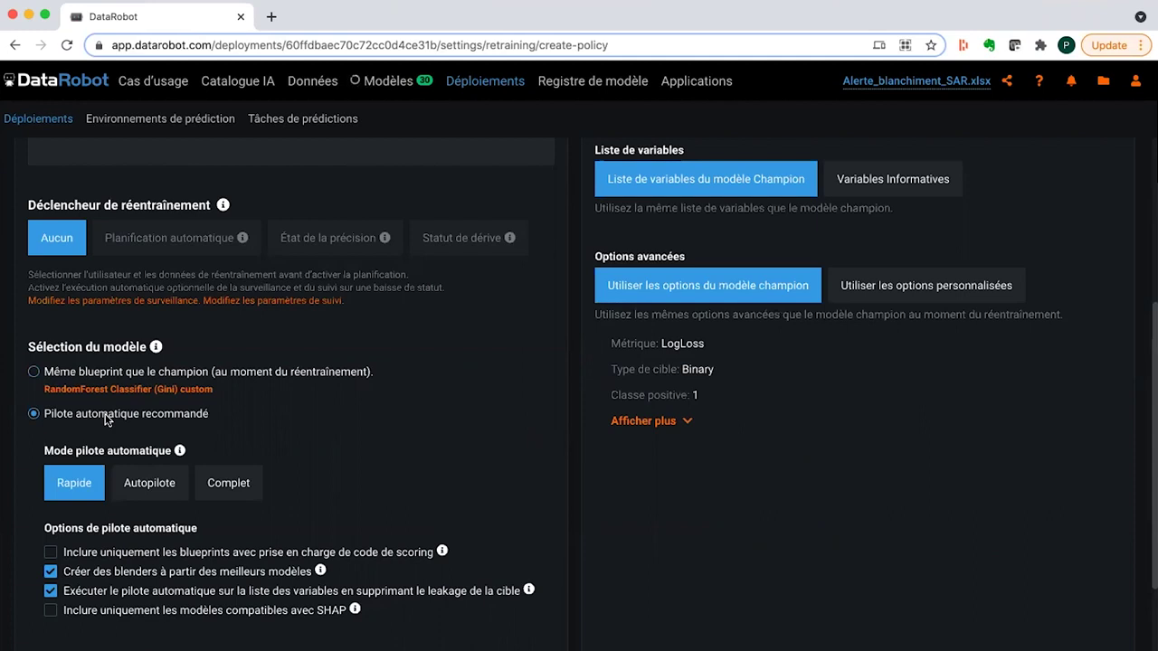
- Switch the policy to the champion's same blueprint, RandomForest Classifier (Gini), adding models as challengers
left_click(129, 373)
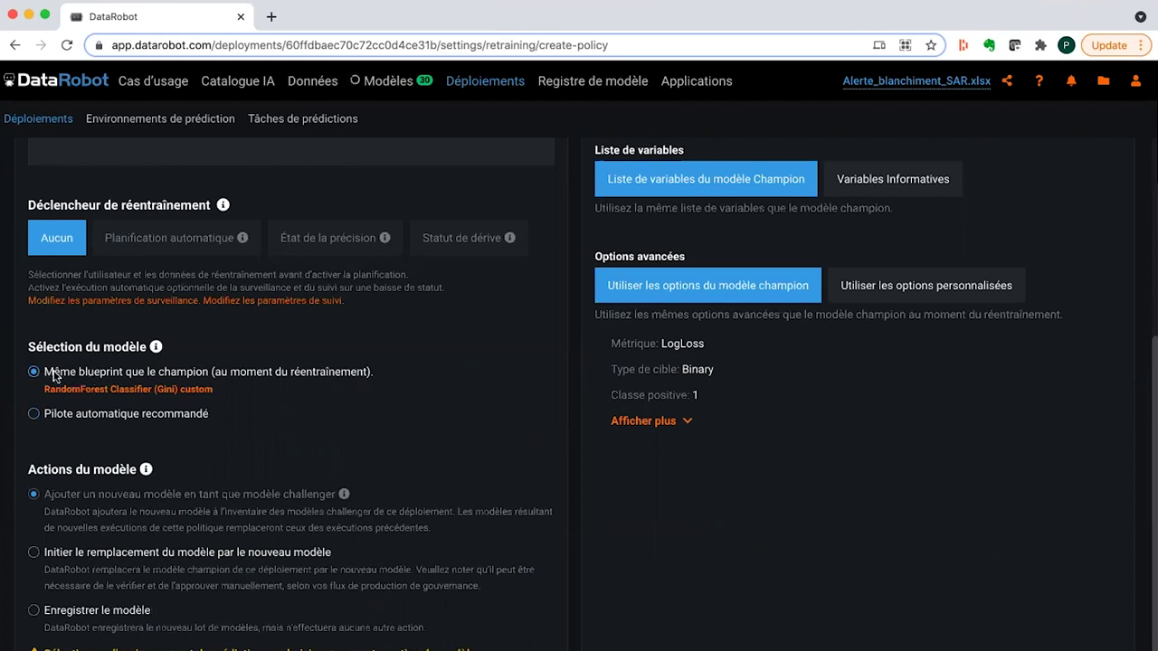
scroll(82, 425, "down", 1)
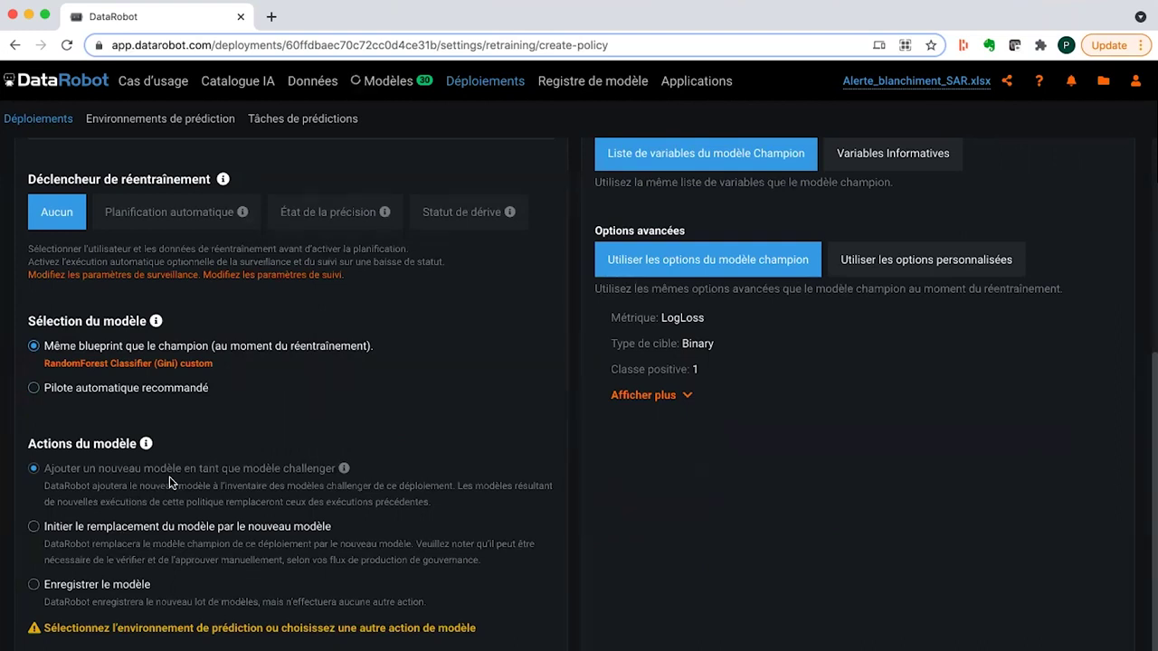
scroll(169, 483, "up", 5)
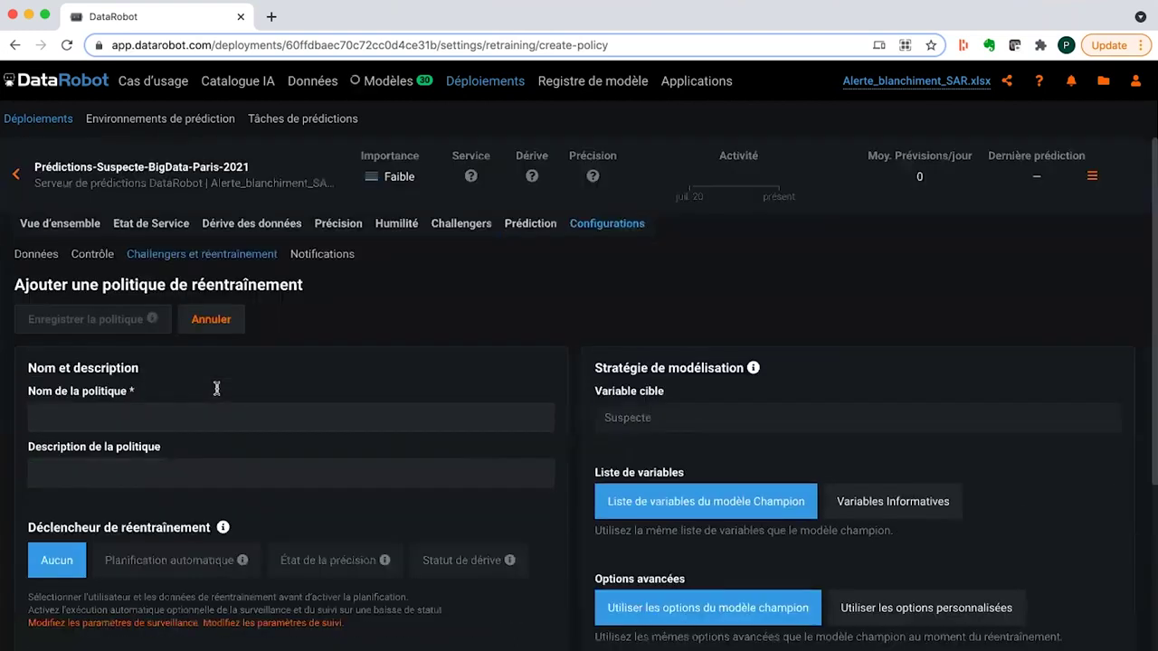
- Return to the Déploiements list showing 21 active deployments and 1.67M predictions
left_click(489, 85)
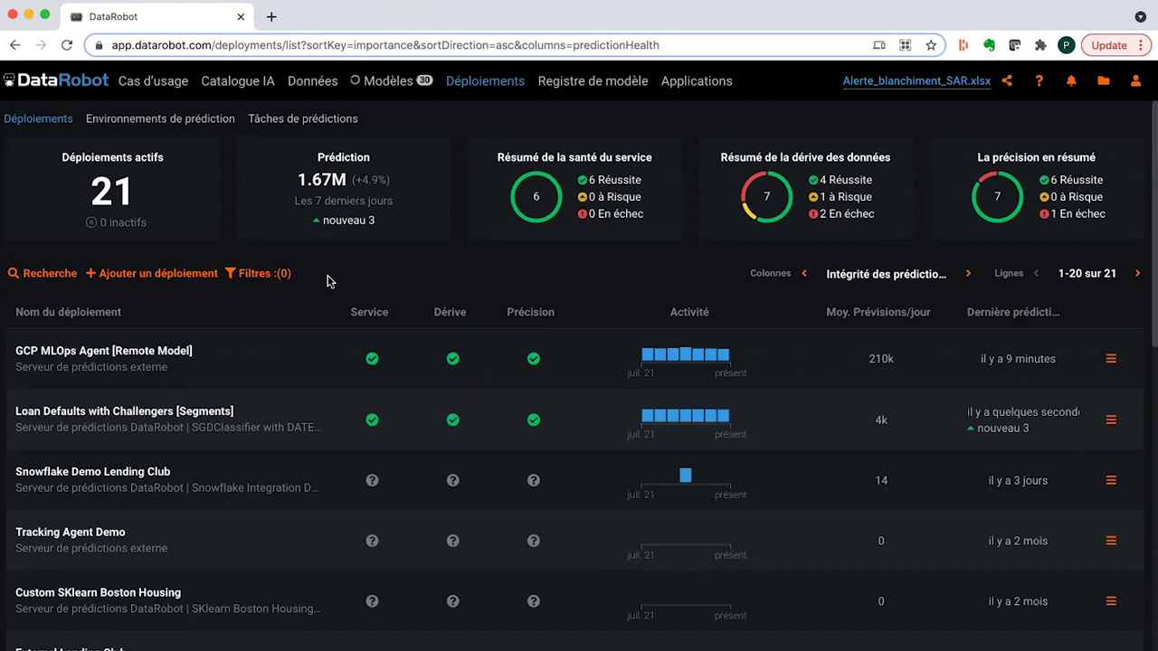
- Open the Galerie d'Applications under Applications to view Optimiseur, Prédicteur and Analyse d'hypothèses
left_click(690, 84)
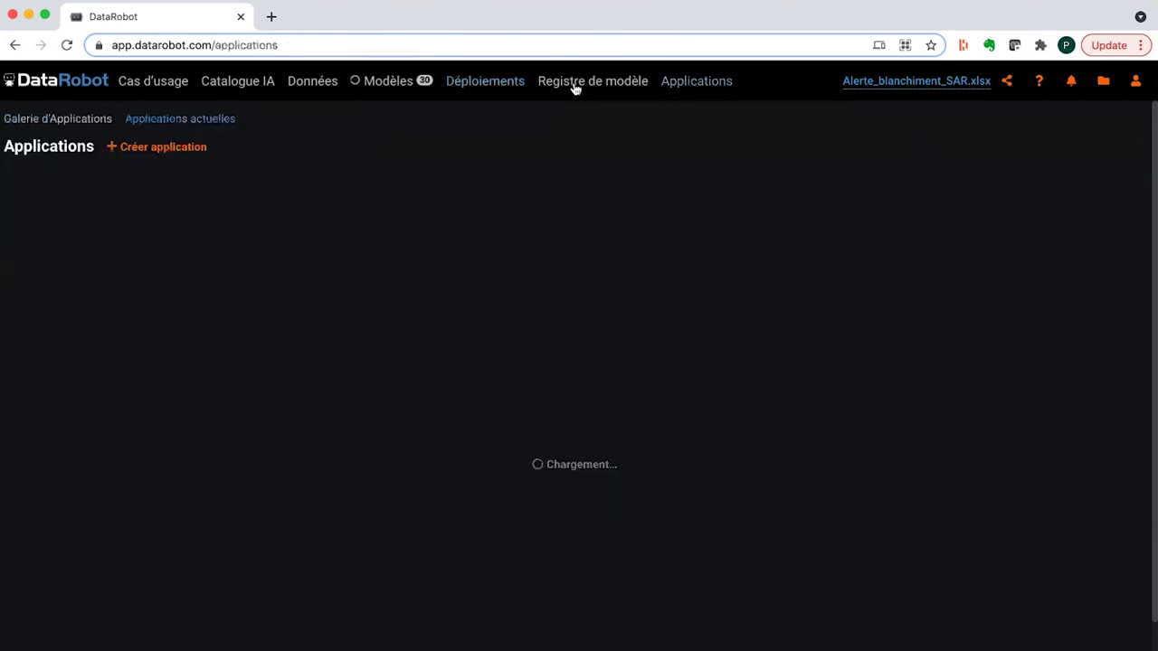
left_click(63, 127)
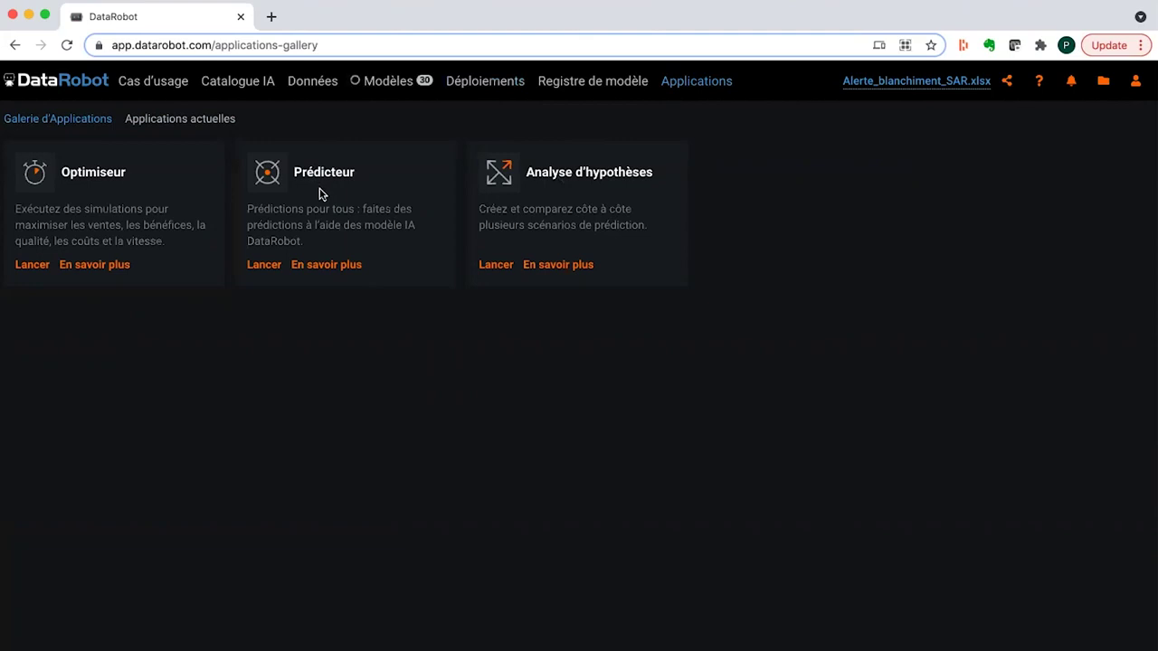
- Launch a Prédicteur app from the deployment Prédictions-Suspecte-BigData-Paris-2021, found by searching 'Big'
left_click(264, 268)
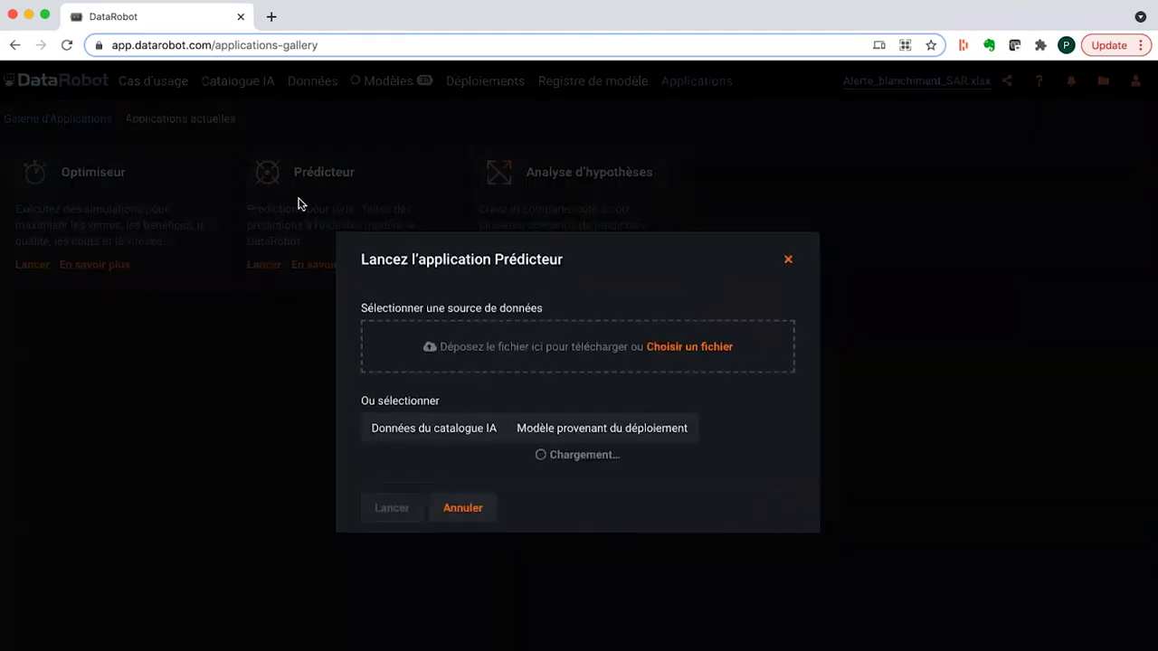
left_click(582, 412)
left_click(528, 459)
type("Big")
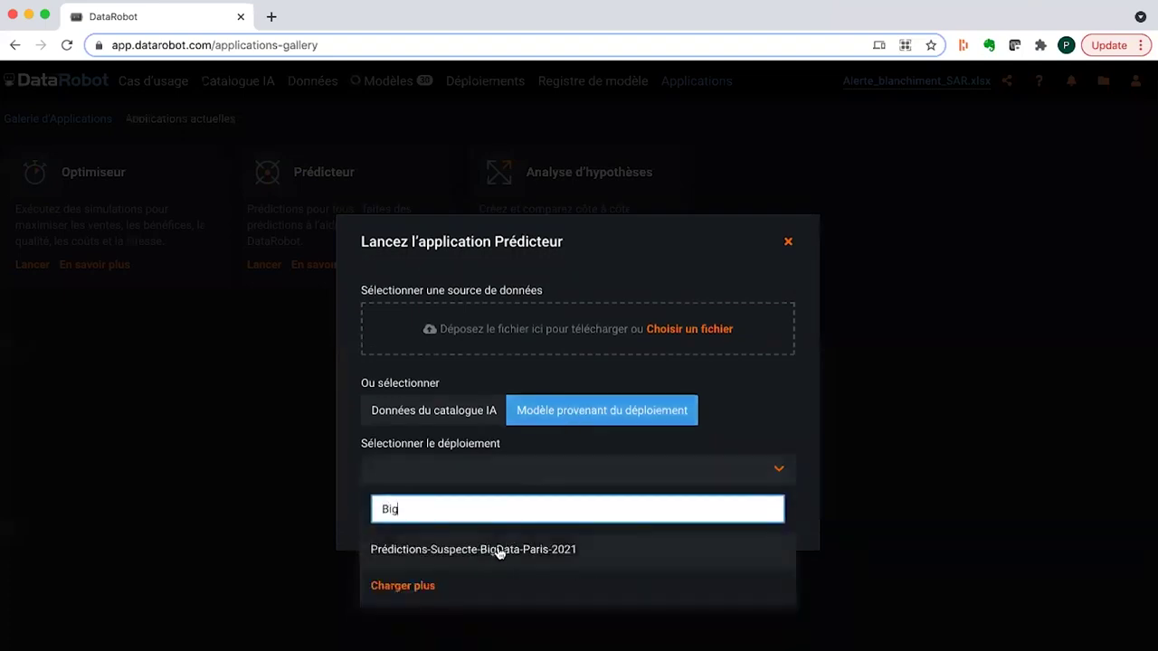
left_click(498, 549)
left_click(401, 530)
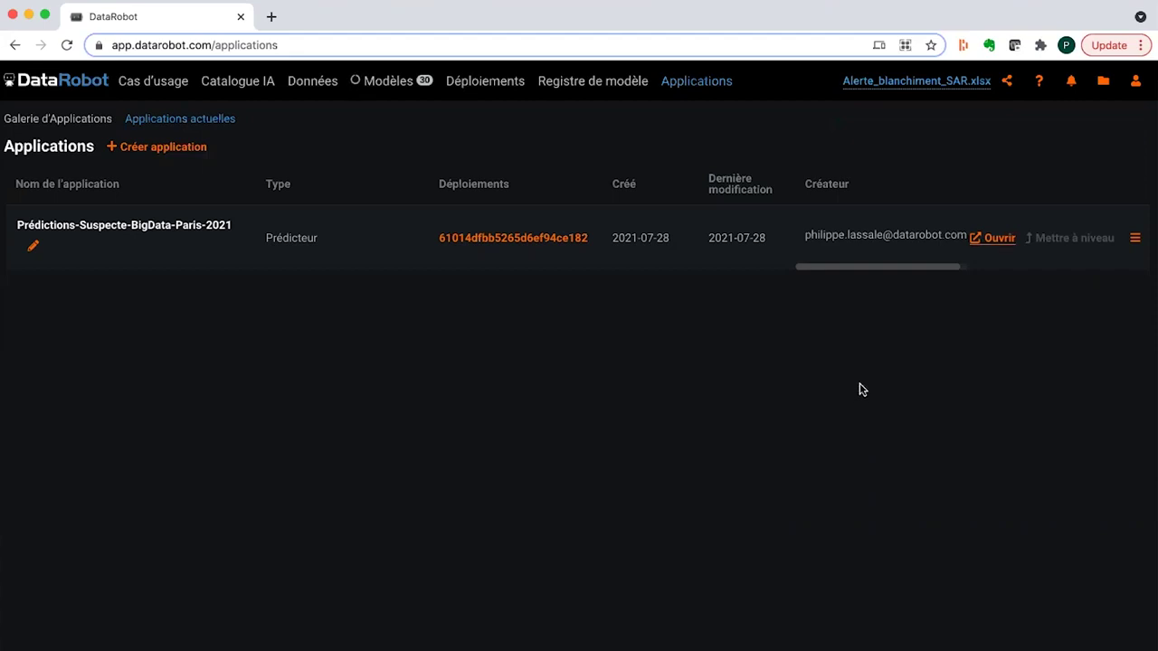
- Open the Prédicteur app in its own tab and create a record named 'Test'
left_click(999, 239)
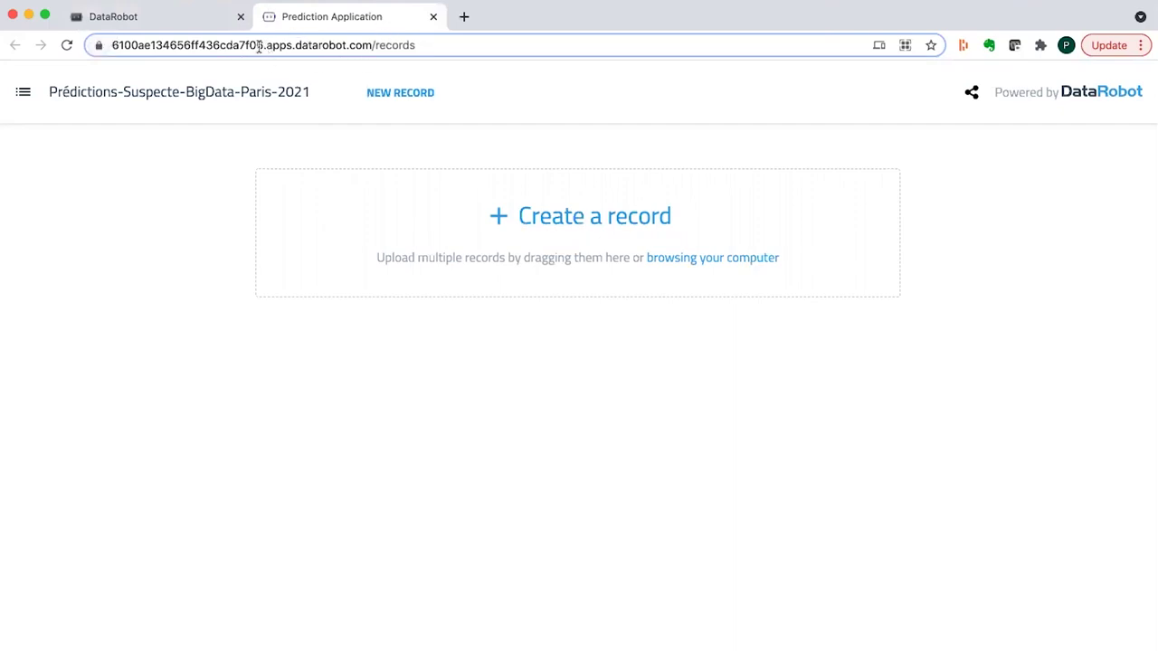
left_click(530, 219)
left_click(416, 318)
type("Test")
- Fill the Test record's fields with average values and request its prediction
left_click(696, 429)
scroll(476, 494, "down", 1)
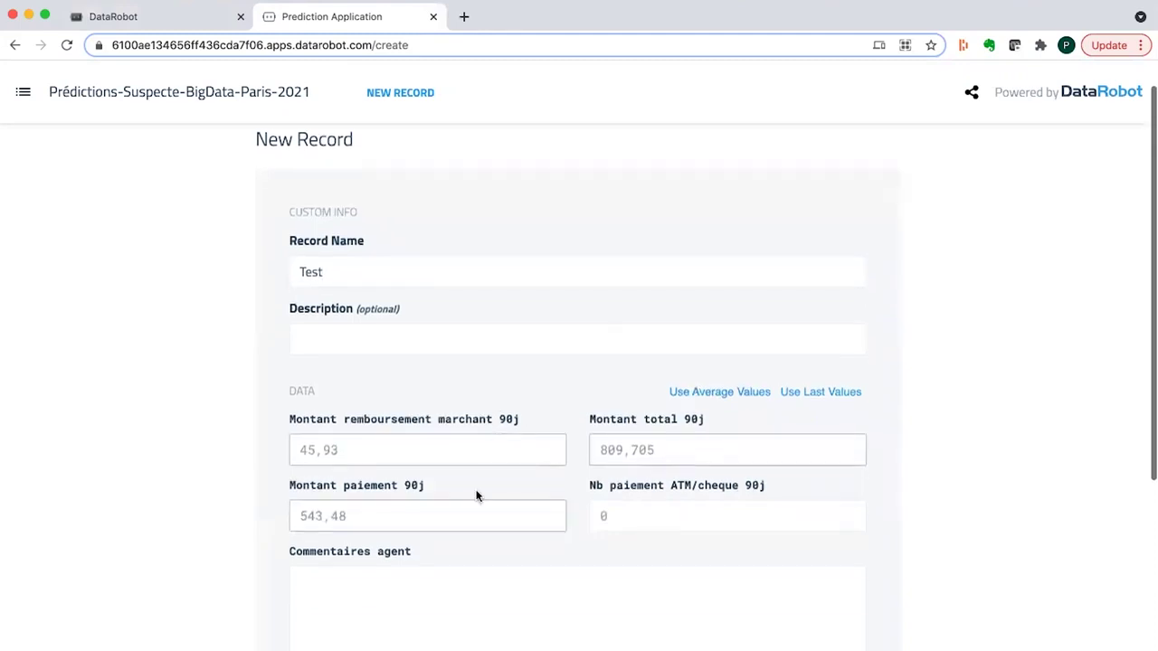
scroll(478, 496, "down", 1)
scroll(478, 495, "down", 1)
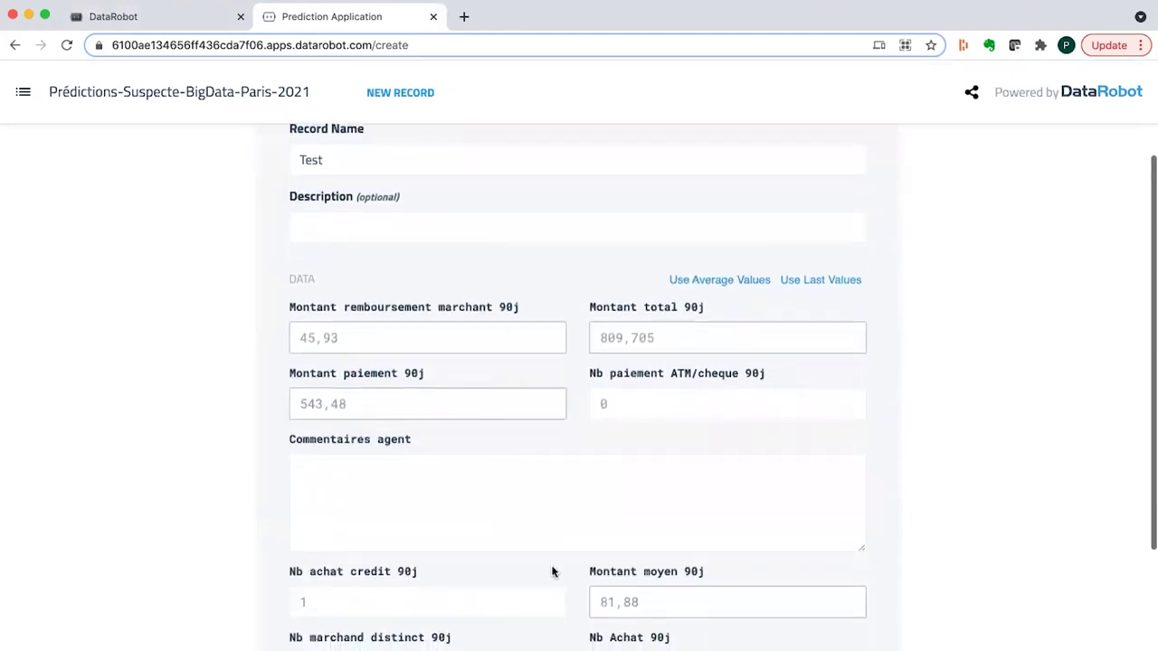
scroll(551, 570, "up", 2)
scroll(551, 563, "down", 5)
left_click(806, 614)
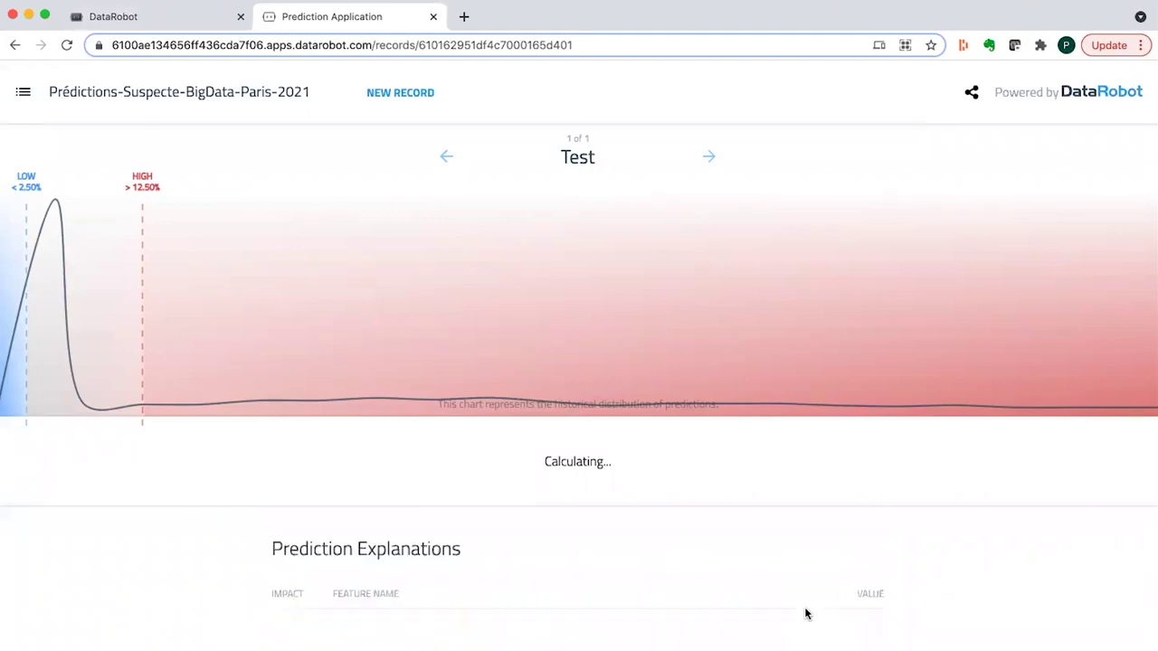
- Change Nb paiement ATM/cheque 90j to 12 and recompute, yielding a 0.15% LOW prediction
scroll(806, 614, "down", 1)
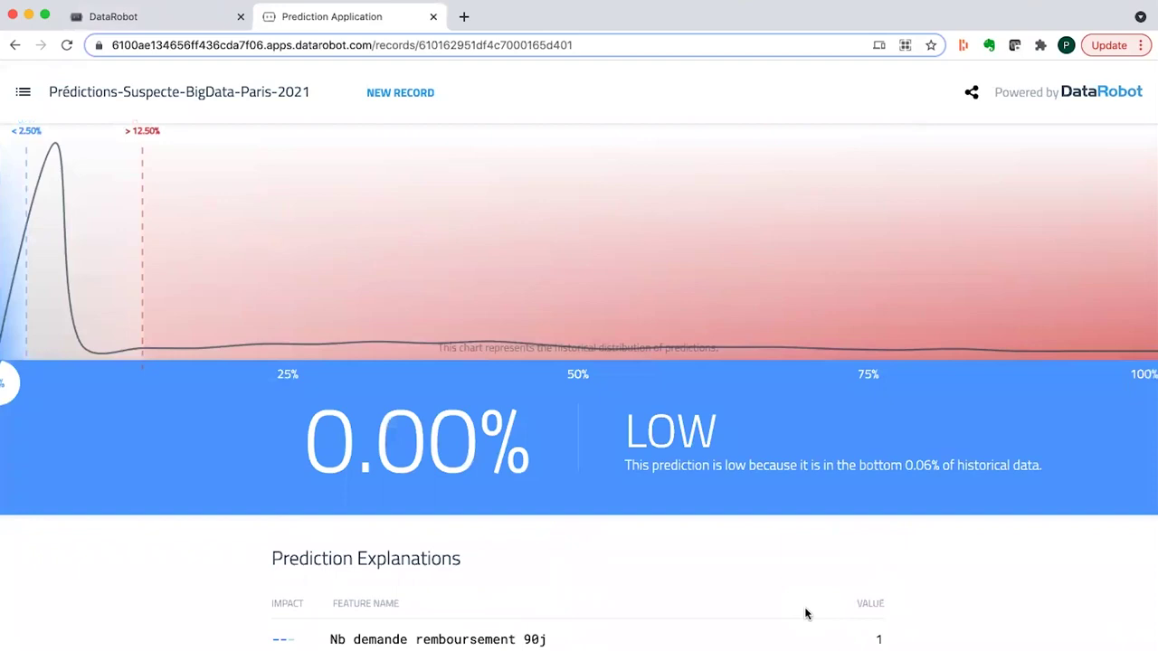
scroll(806, 614, "down", 3)
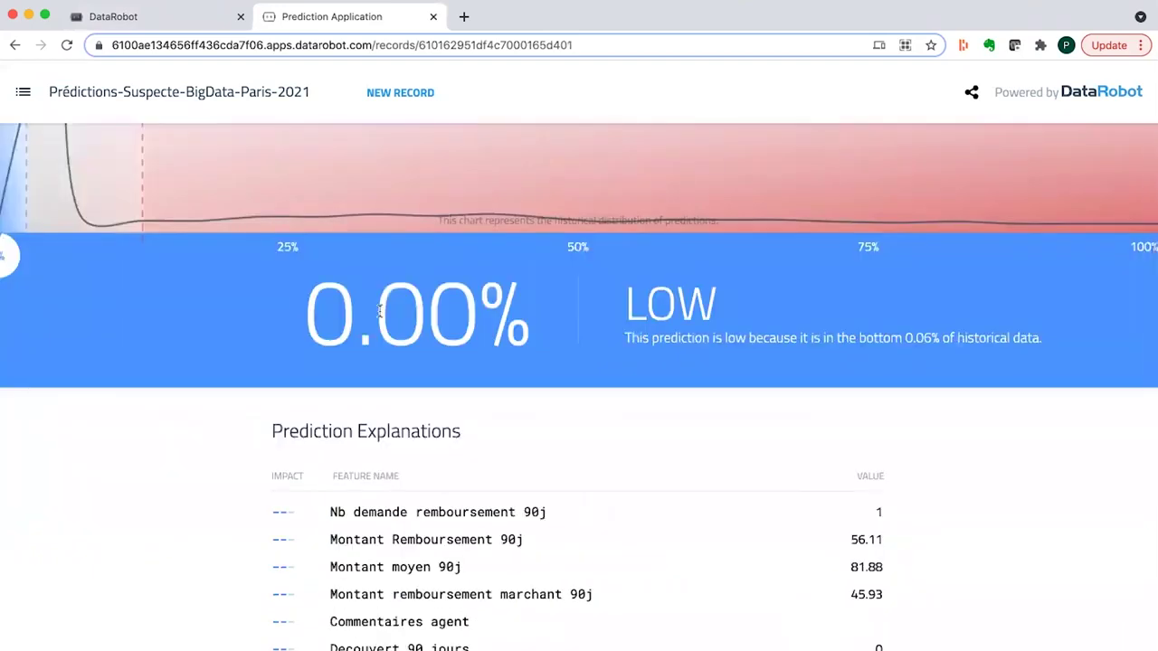
scroll(379, 310, "down", 3)
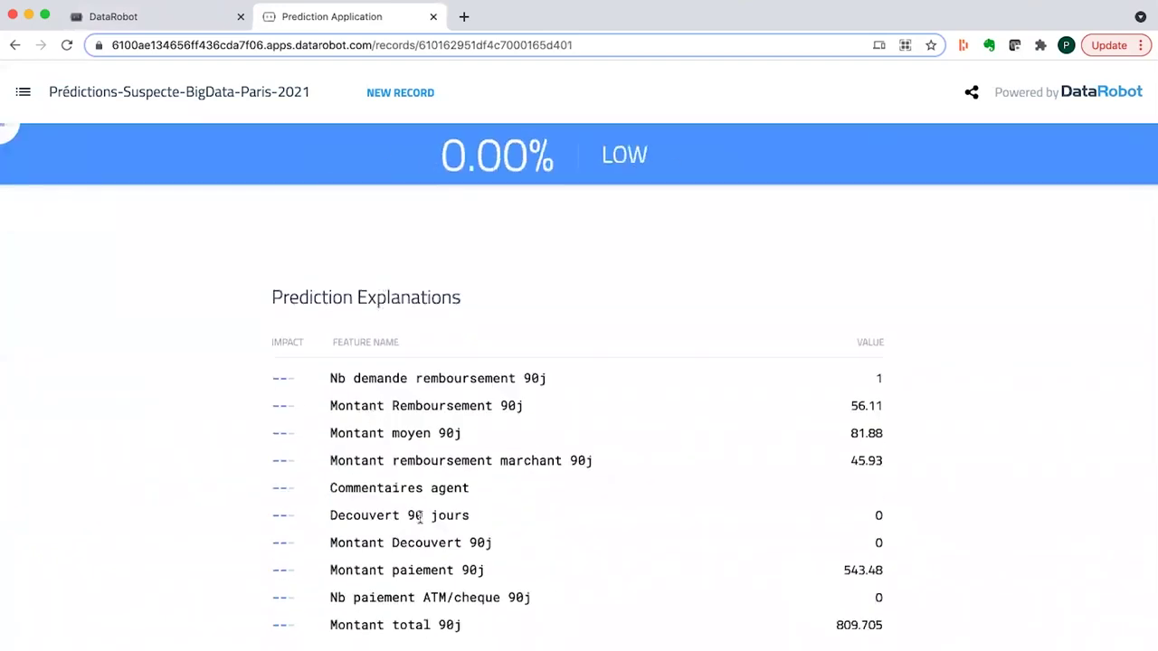
scroll(419, 517, "down", 8)
left_click(618, 475)
type("012")
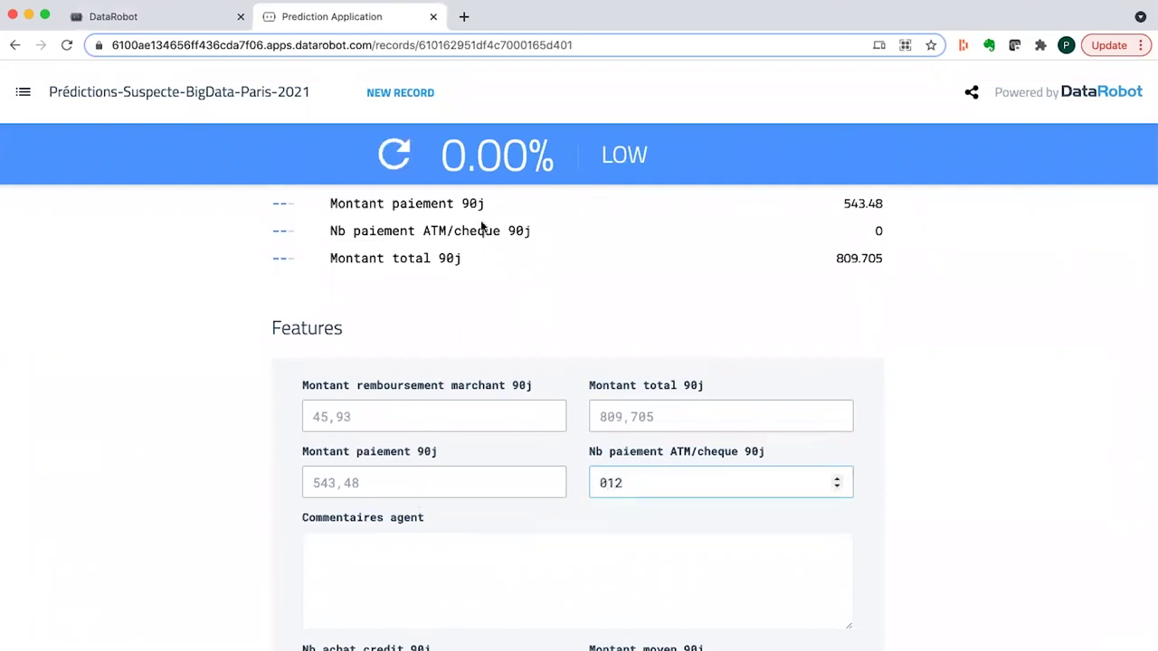
left_click(395, 155)
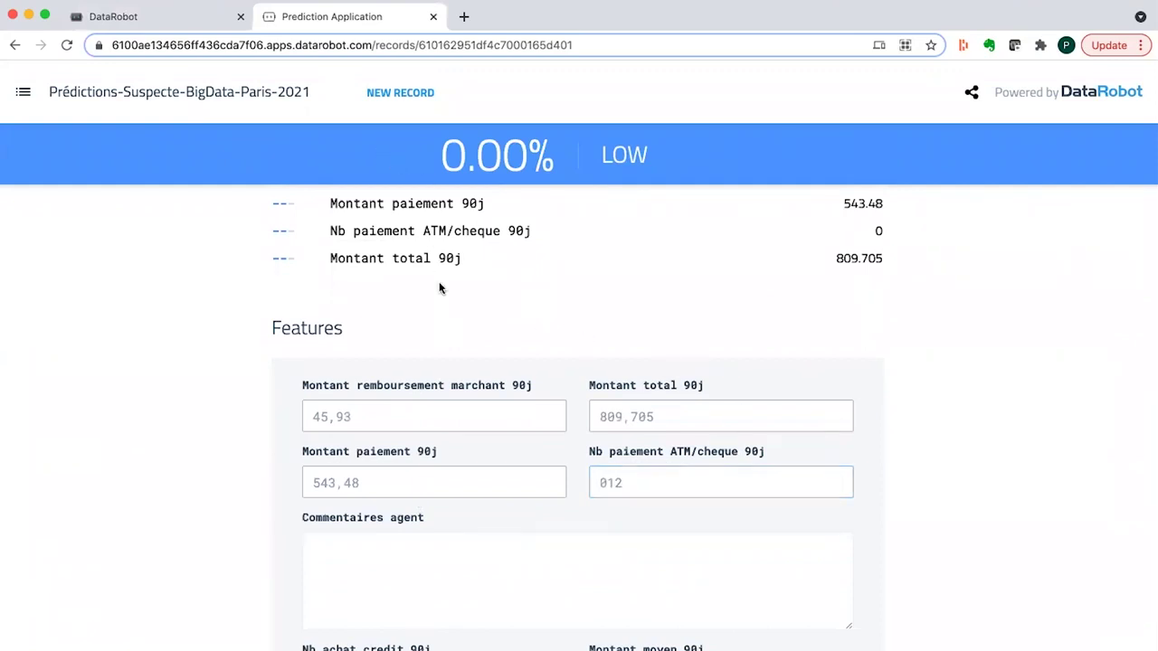
scroll(439, 288, "up", 10)
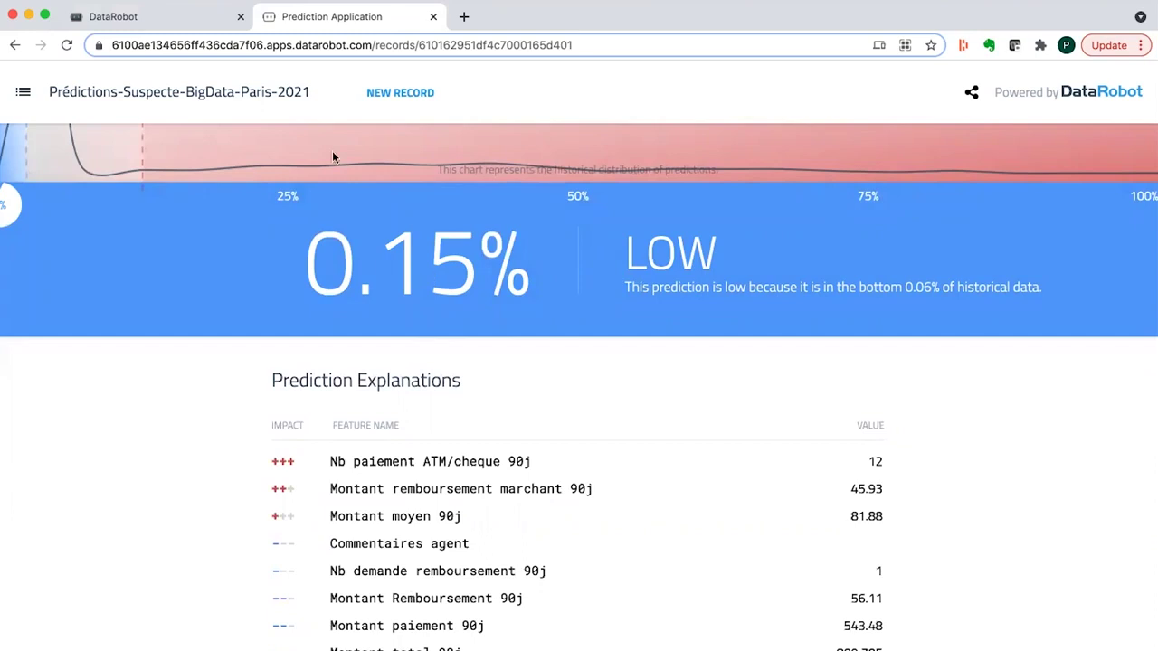
- Share the Prédicteur application with a colleague's e-mail address as Éditeur and close the dialog
left_click(181, 17)
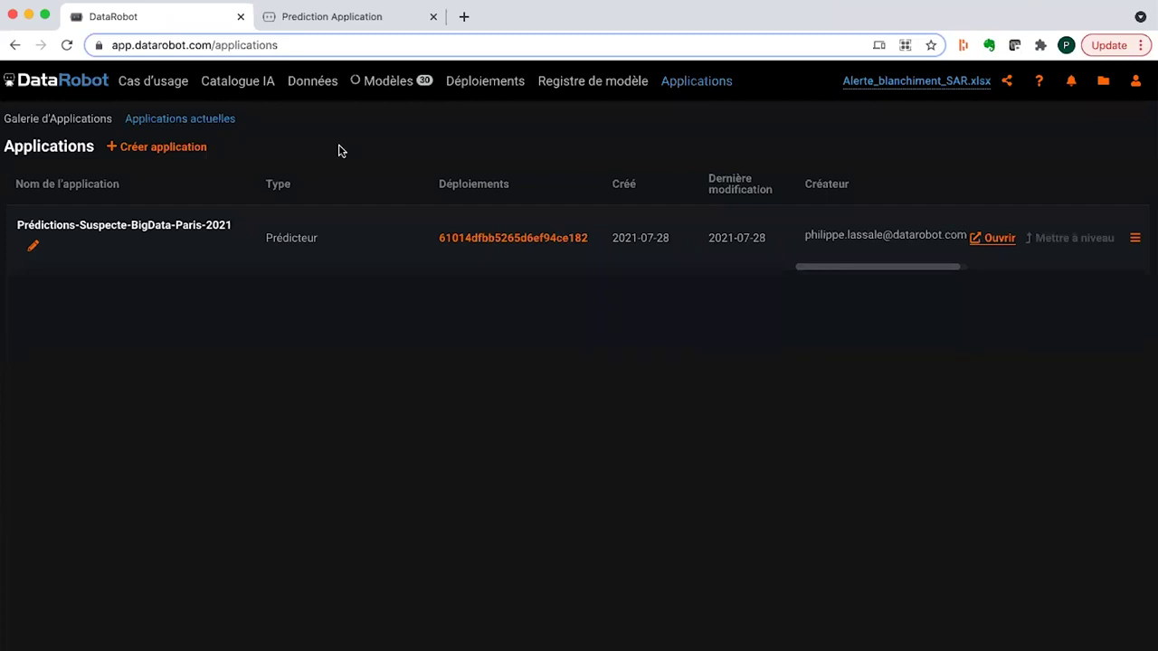
left_click(1135, 239)
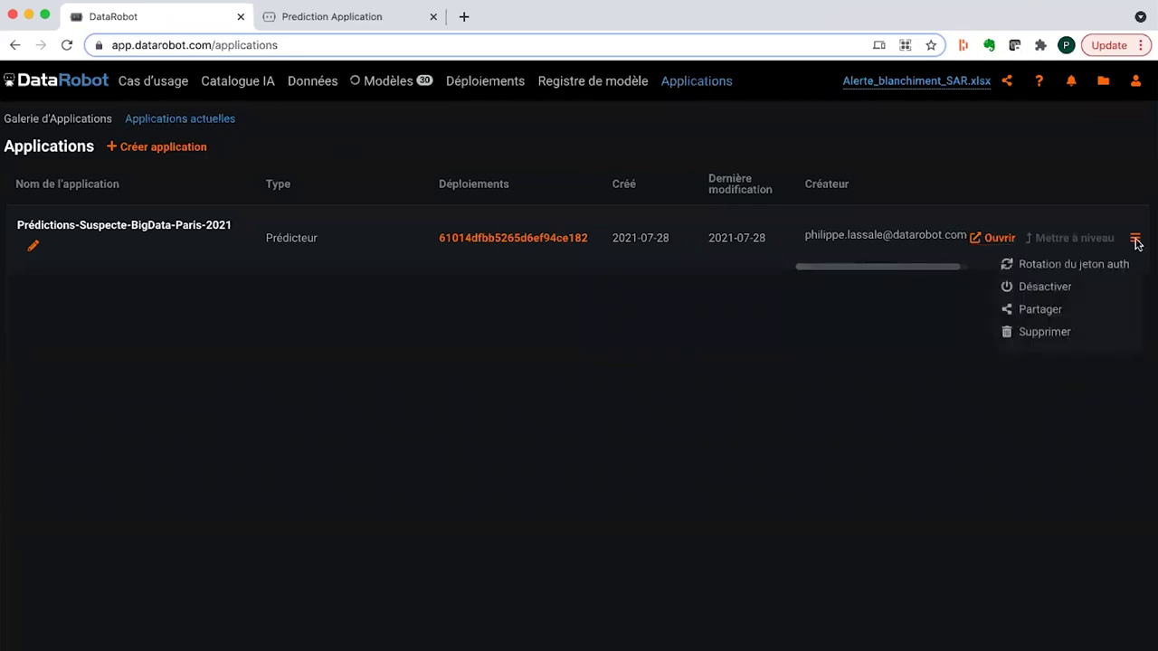
left_click(1072, 312)
left_click(515, 325)
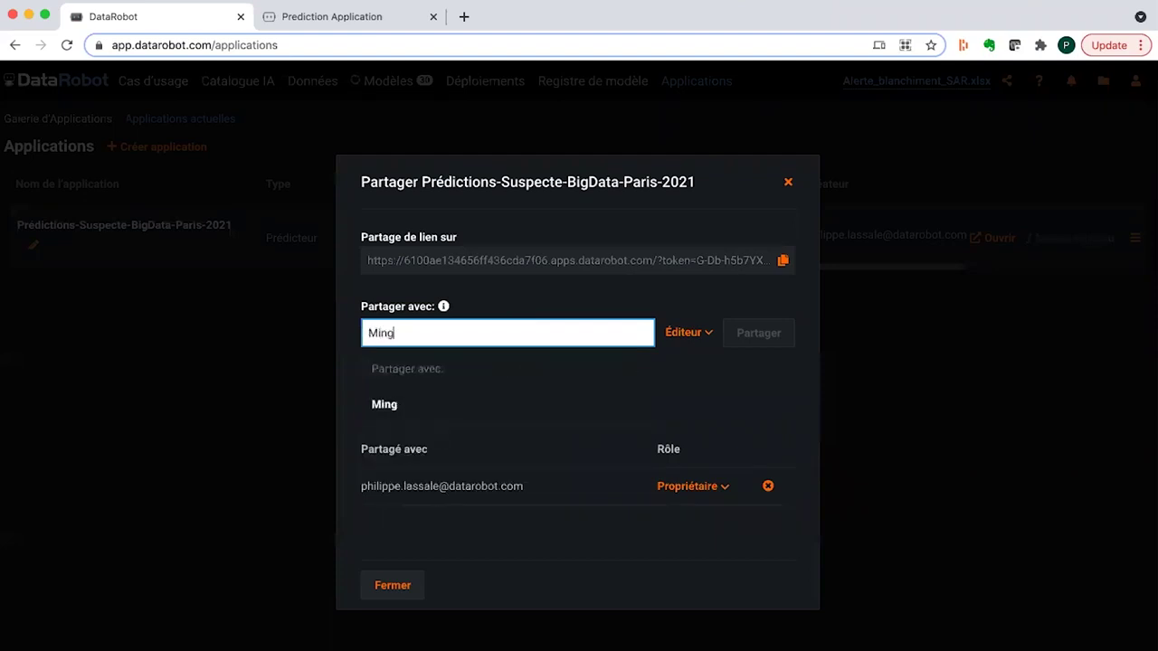
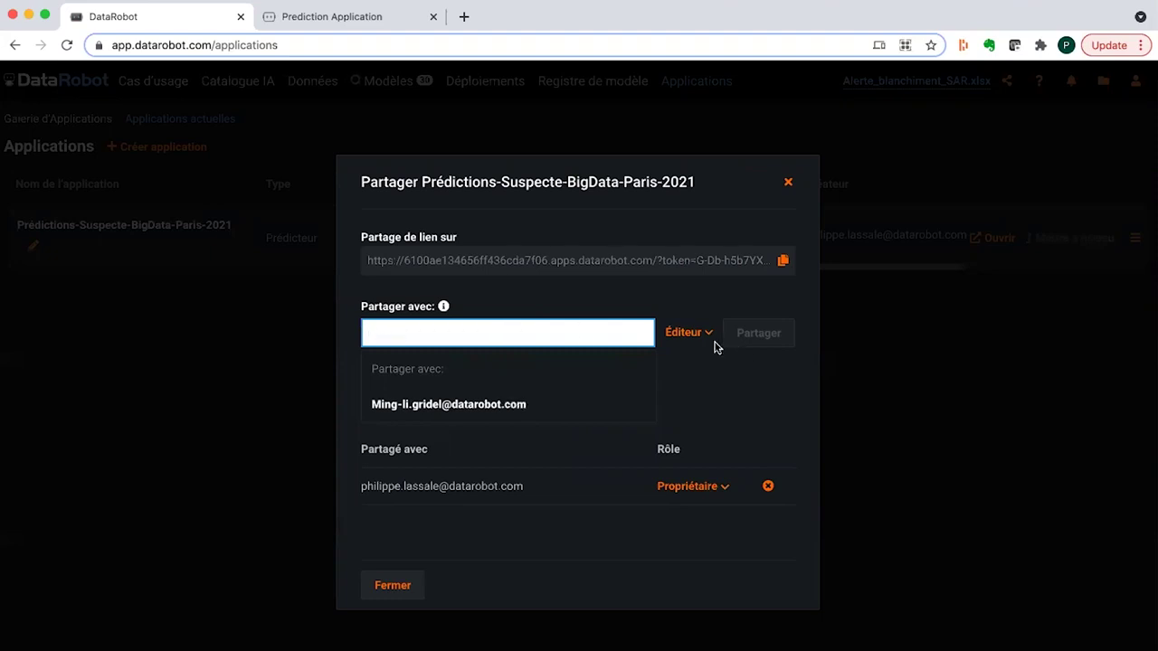
left_click(512, 409)
left_click(767, 335)
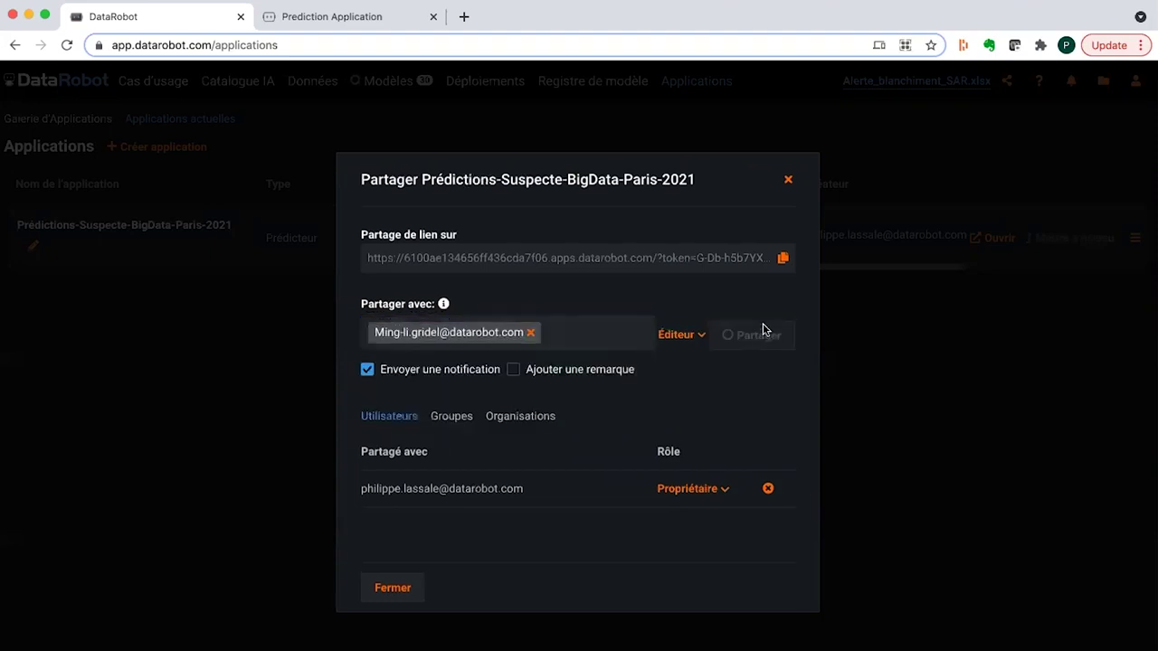
left_click(786, 170)
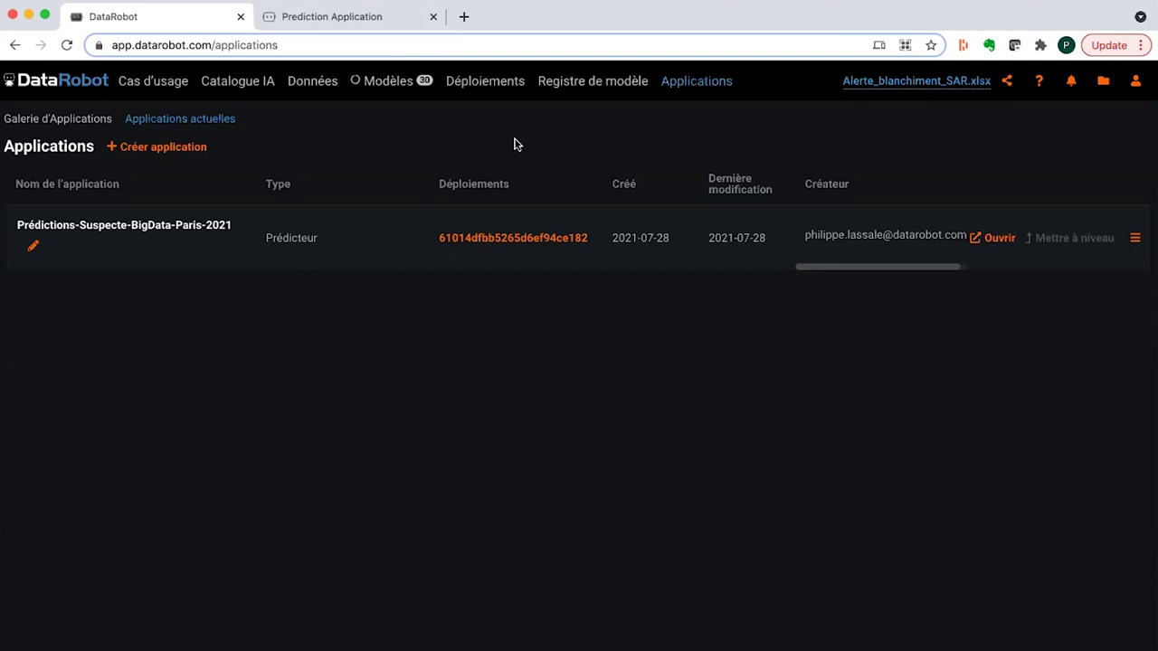
- Filter the Déploiements list by 'big'
left_click(498, 86)
left_click(67, 274)
type("big")
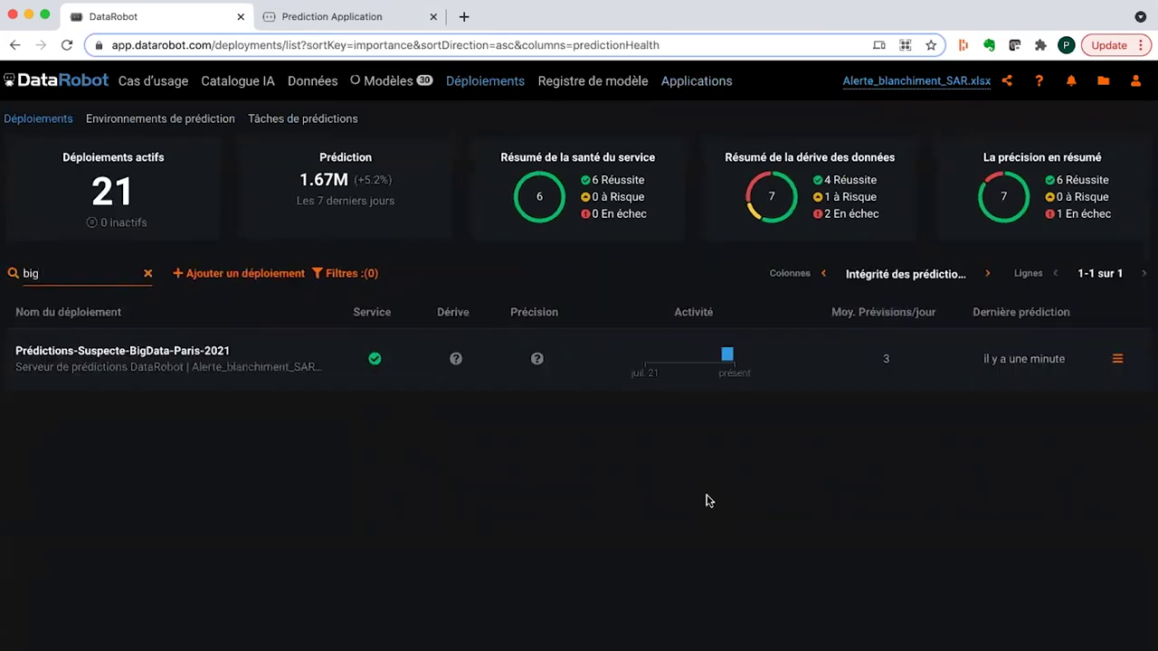
- Share the BigData deployment with the same colleague's e-mail, then open its Overview
left_click(1118, 359)
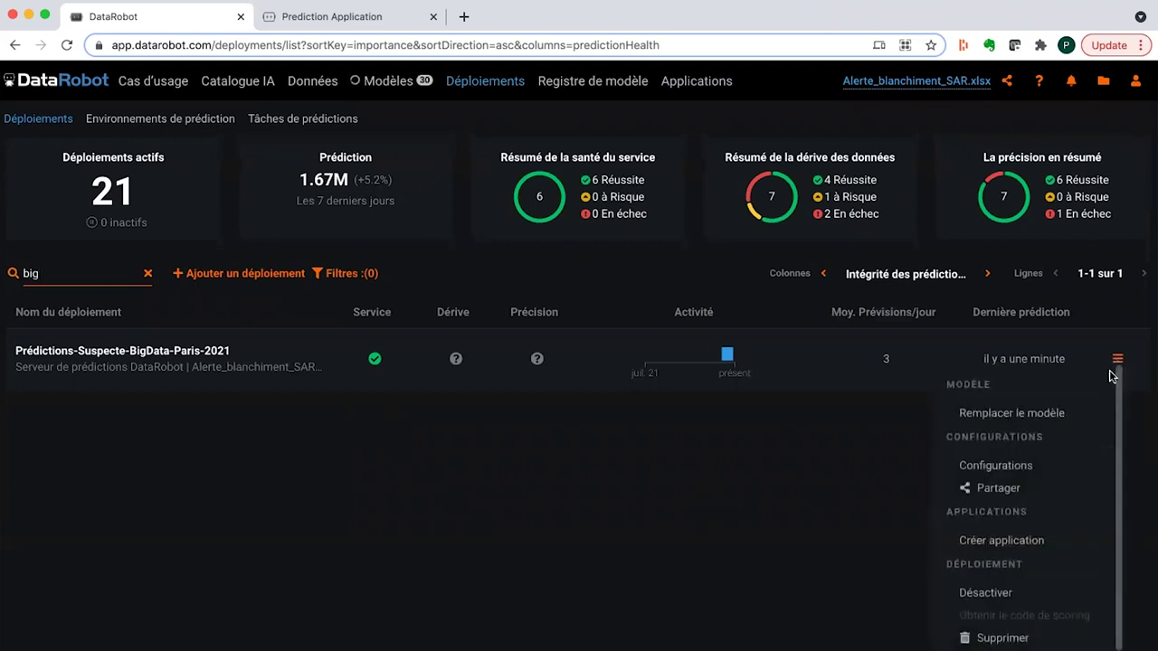
left_click(1033, 493)
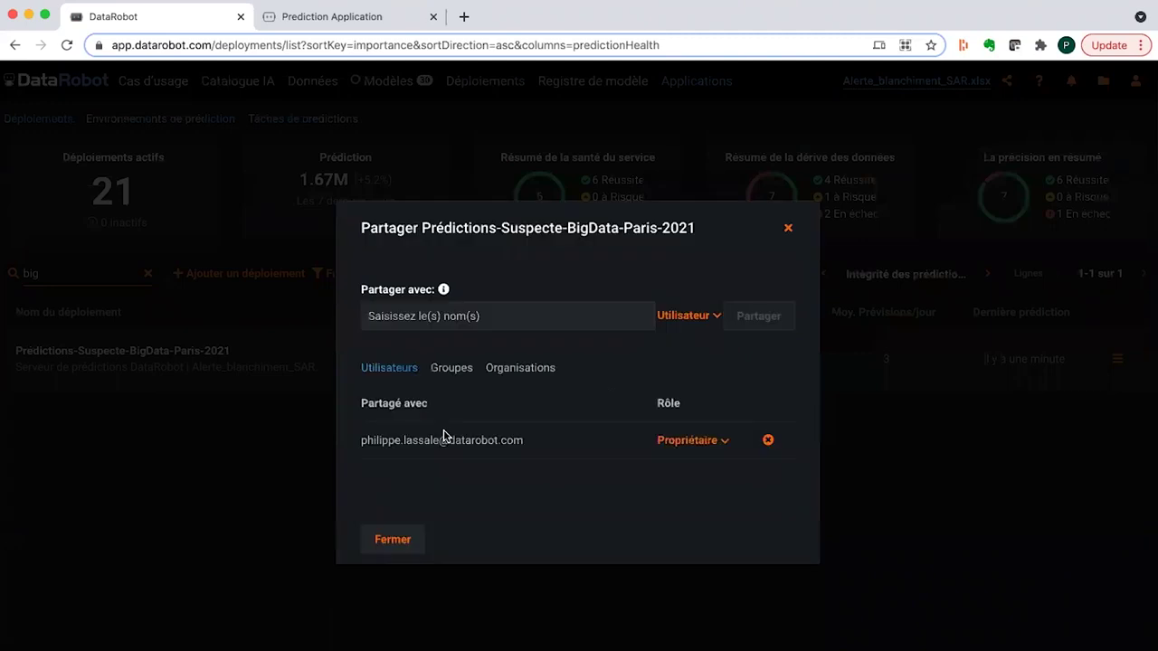
left_click(492, 307)
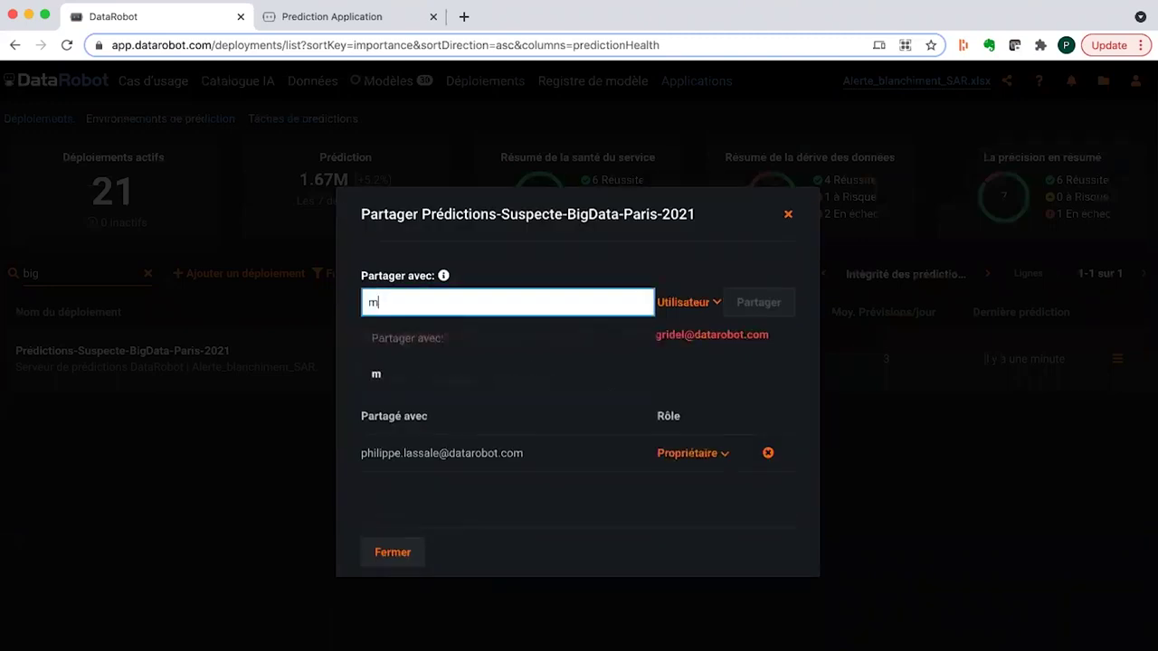
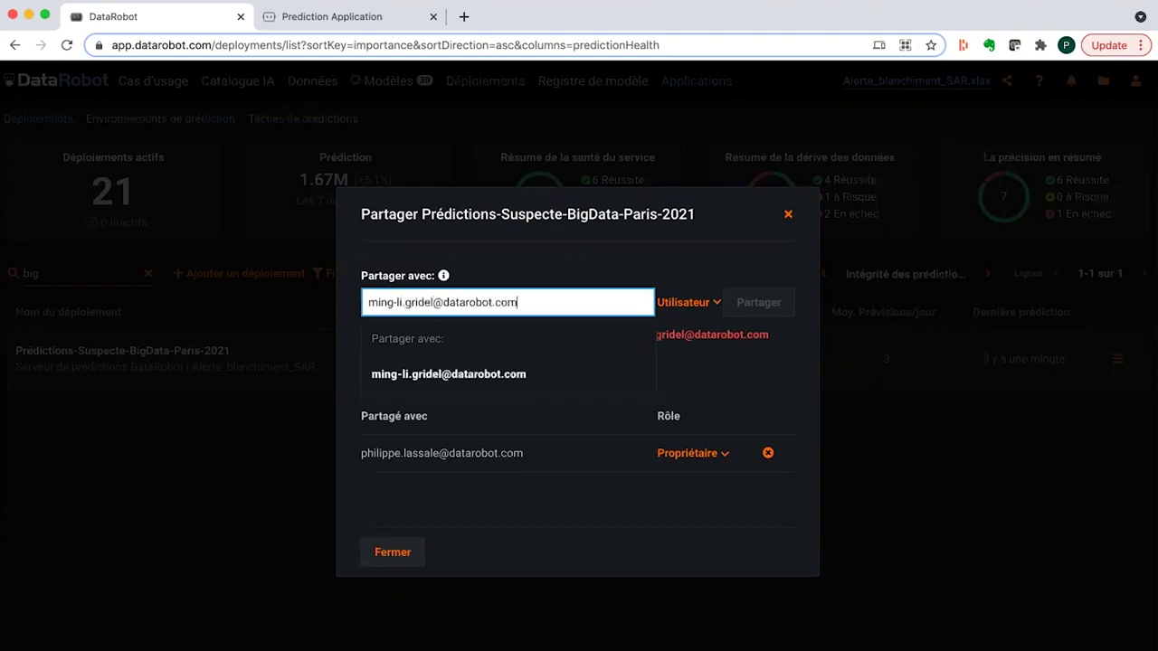
left_click(530, 378)
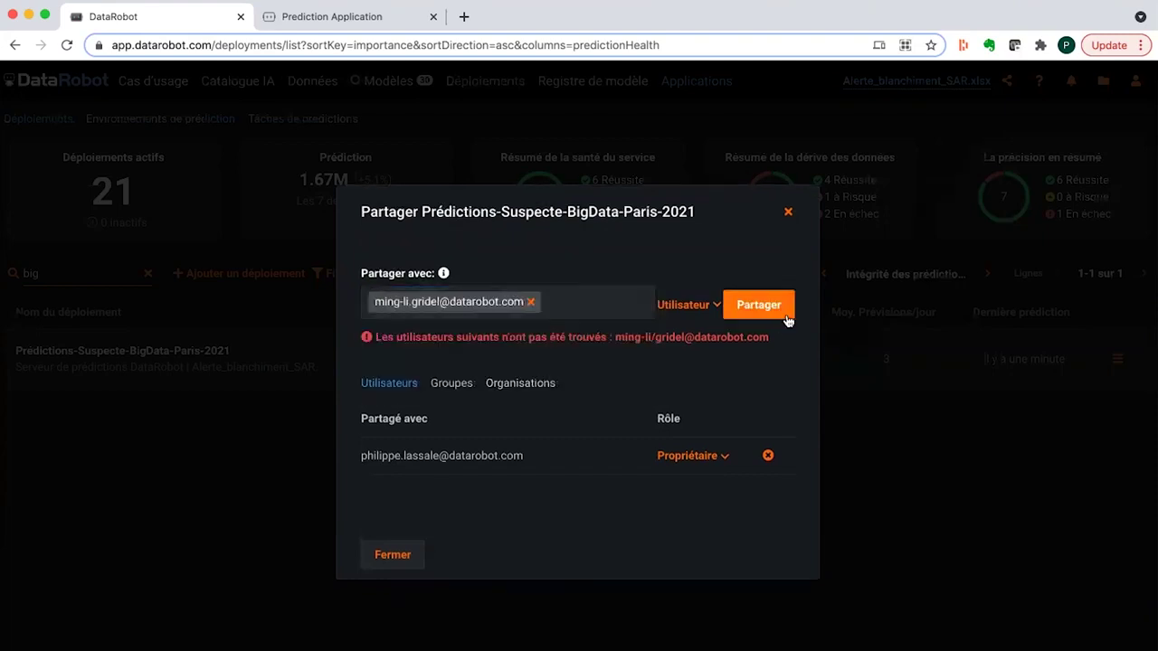
left_click(786, 312)
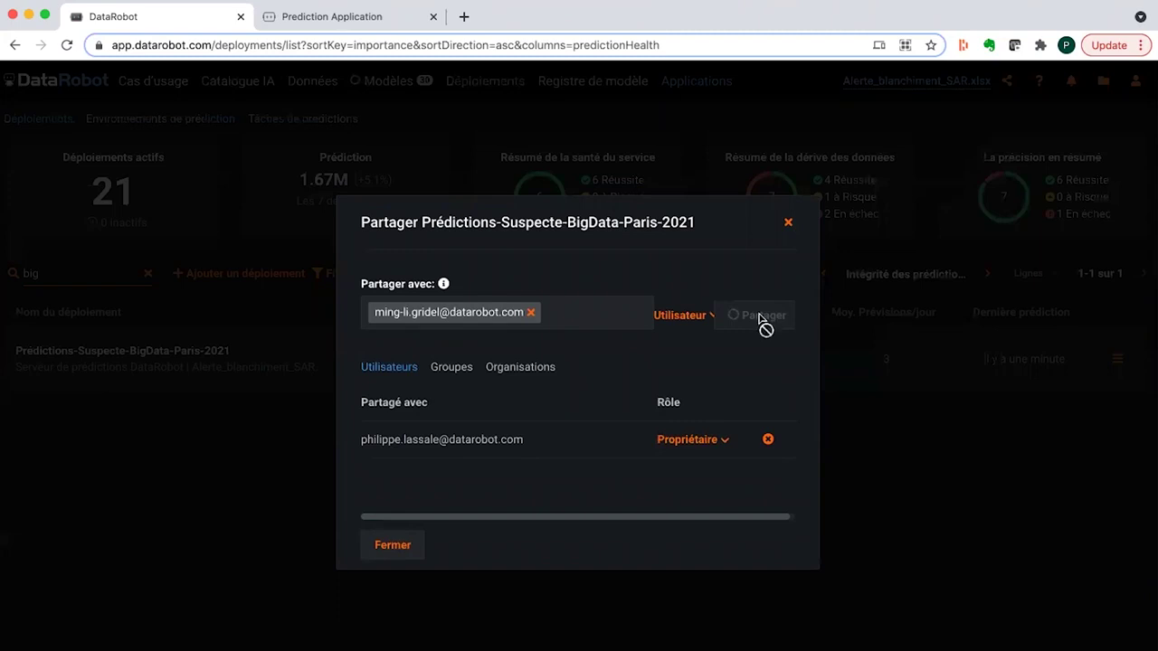
left_click(787, 222)
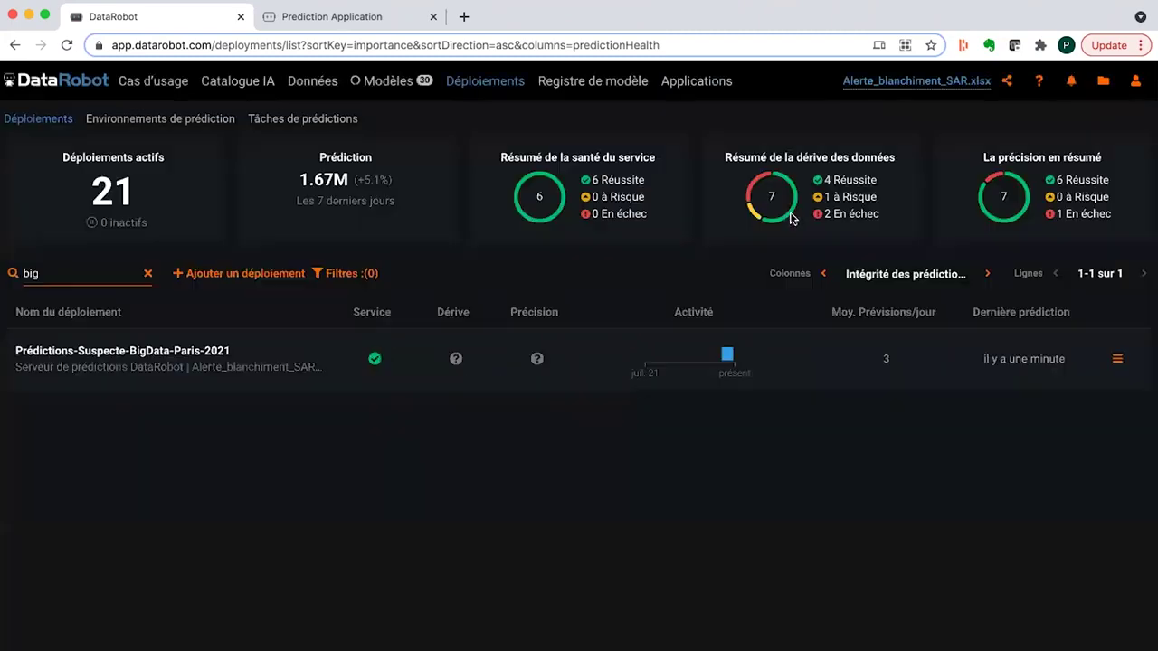
left_click(158, 360)
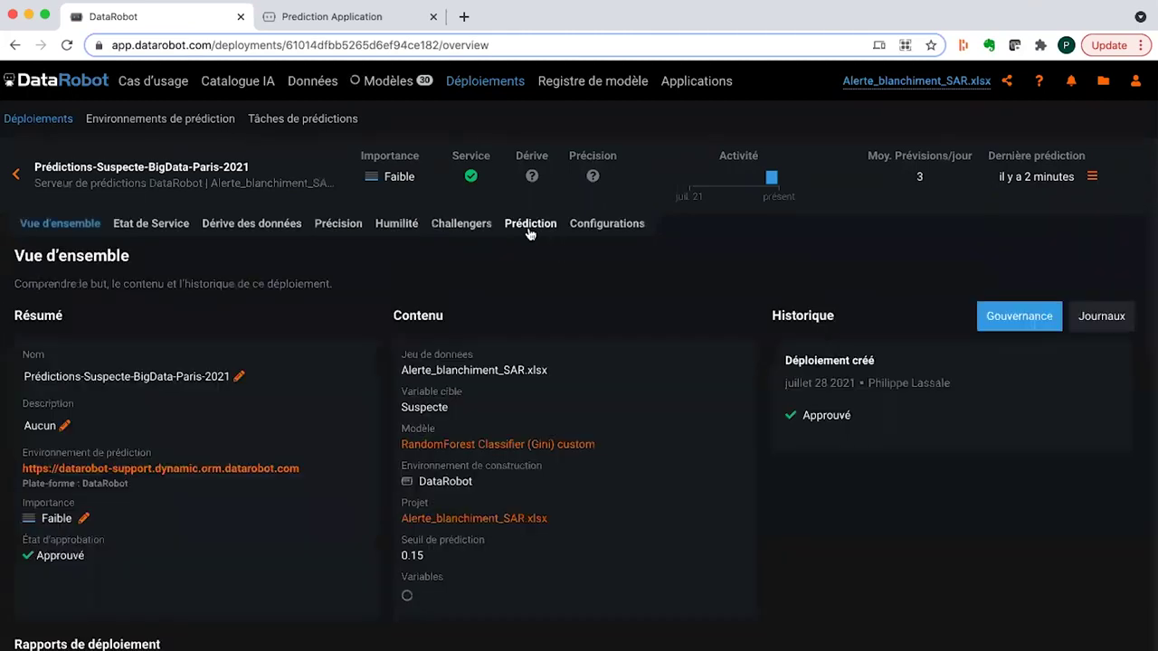
- Show the deployment's API de Prédiction script with the batch predict.py command
left_click(530, 231)
scroll(188, 354, "down", 1)
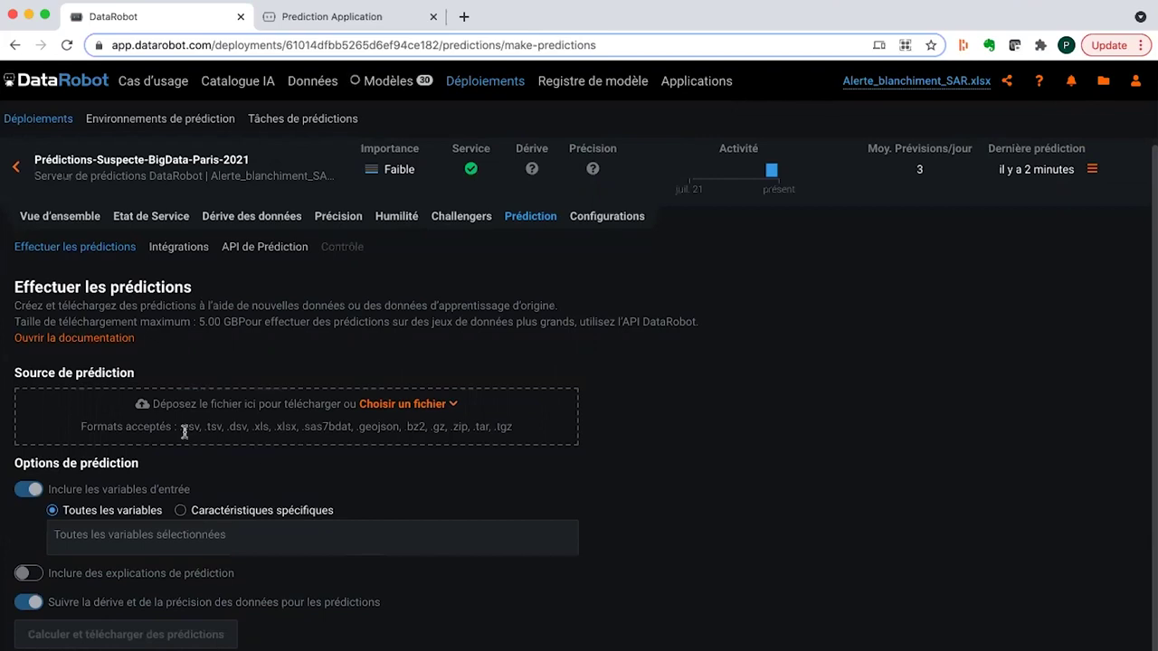
left_click_drag(183, 428, 257, 430)
left_click(259, 431)
left_click(243, 247)
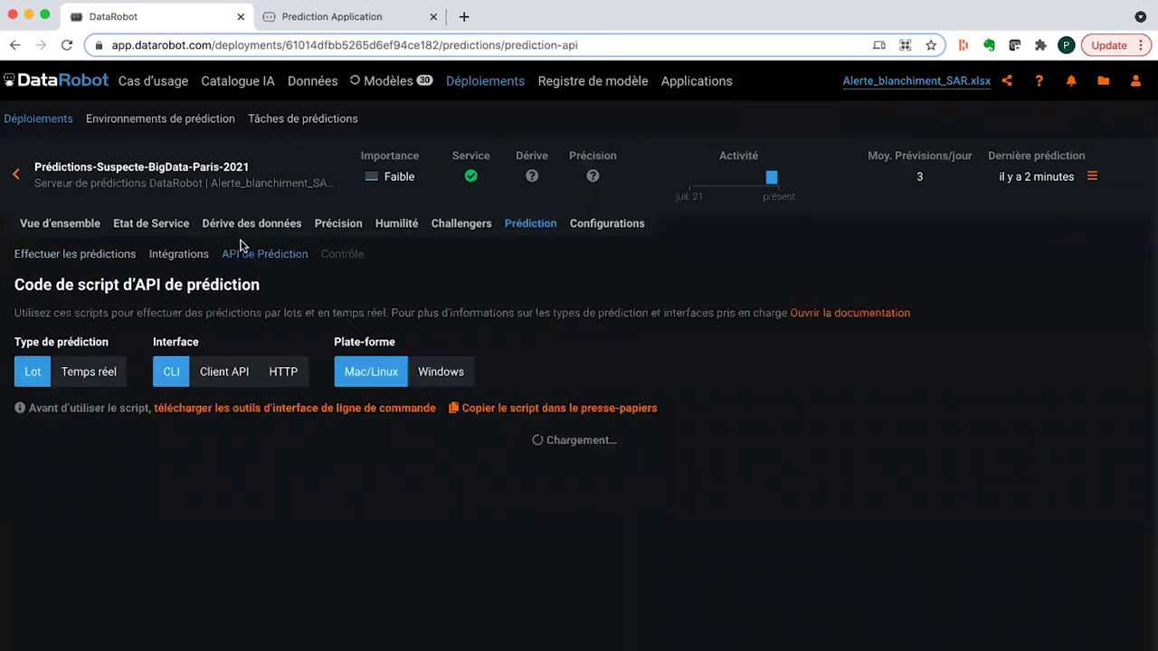
- Switch the API script to Temps réel, then return to the Déploiements list
left_click(86, 376)
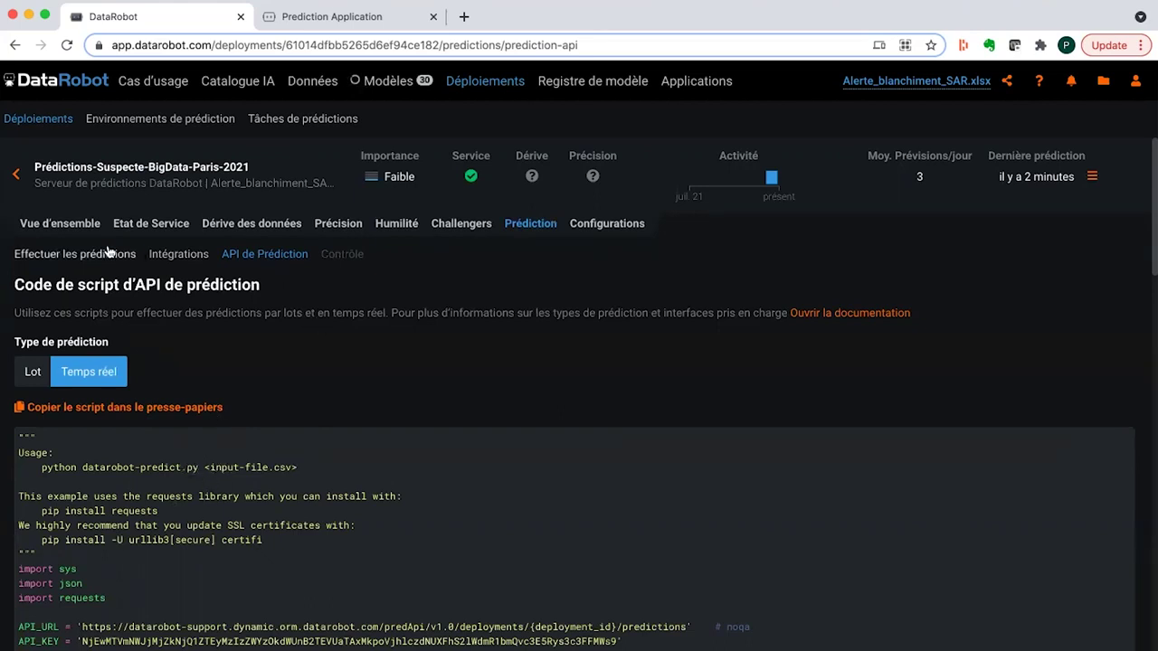
left_click(13, 177)
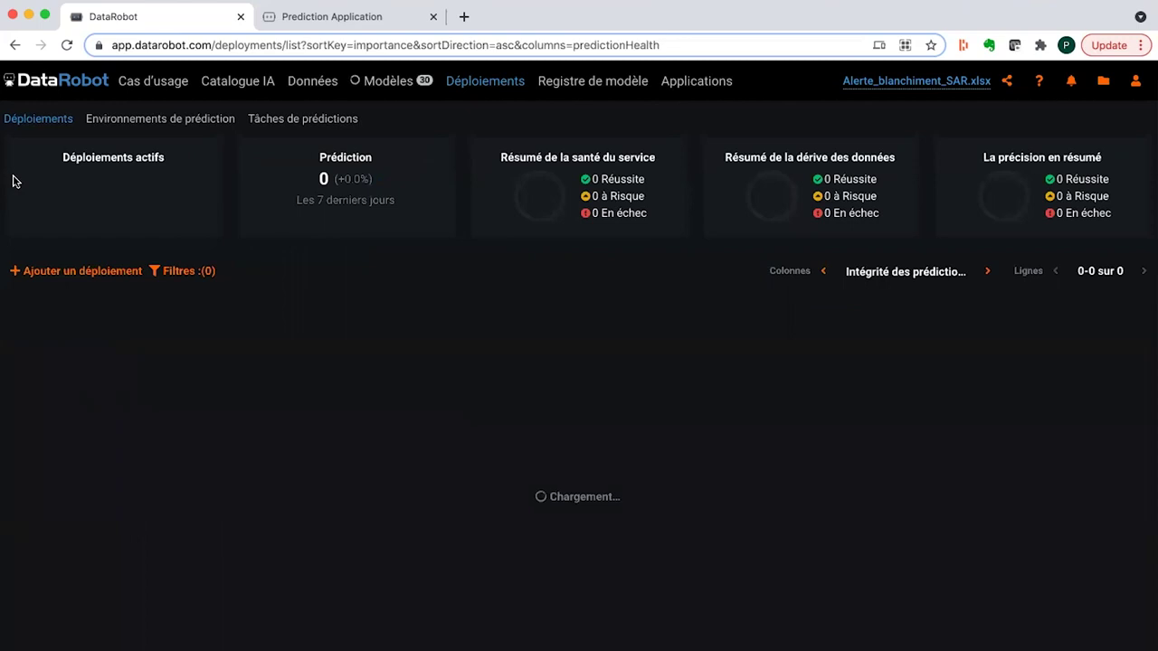